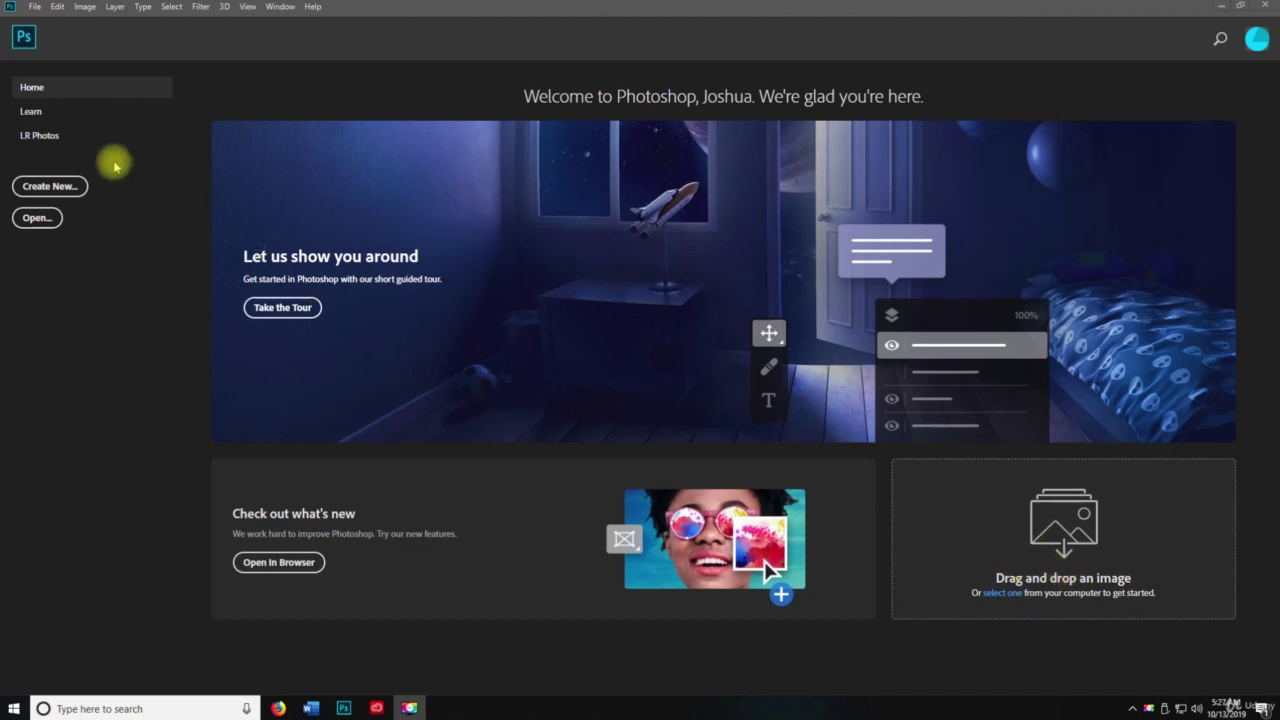
Step: Look through the hands-on and web tutorials on the Learn page of the home screen
key("space")
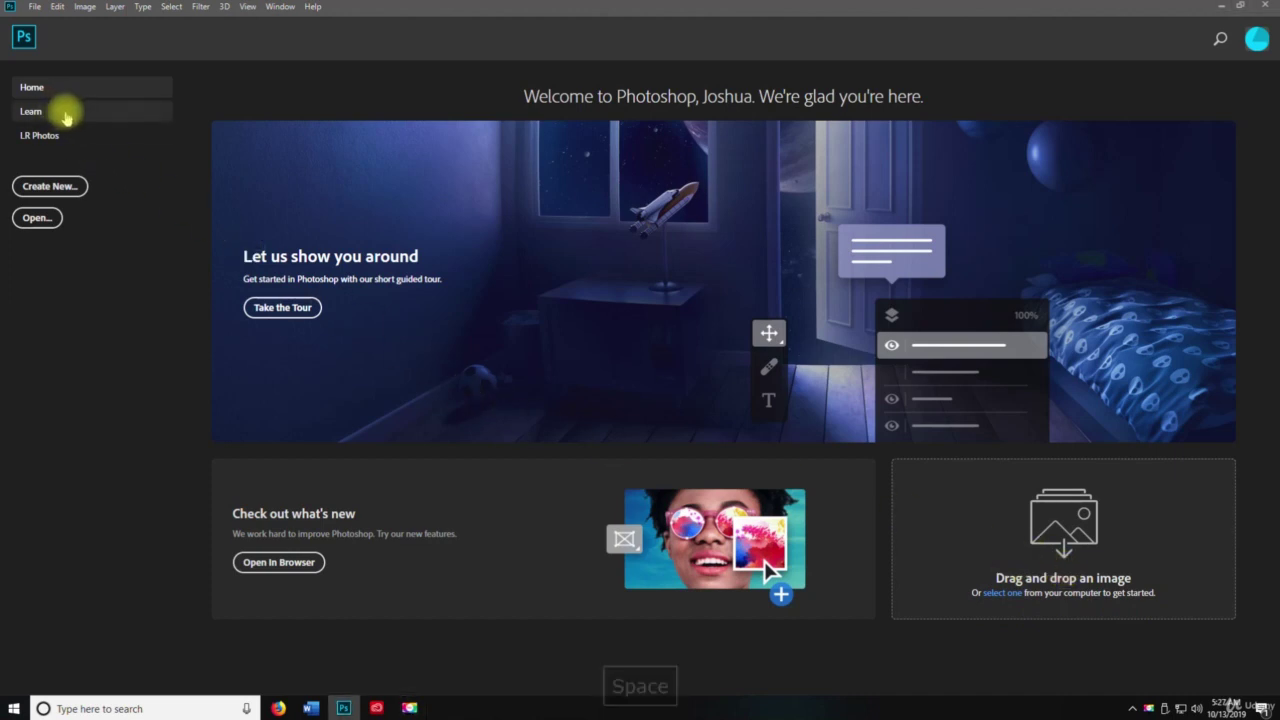
left_click(64, 114)
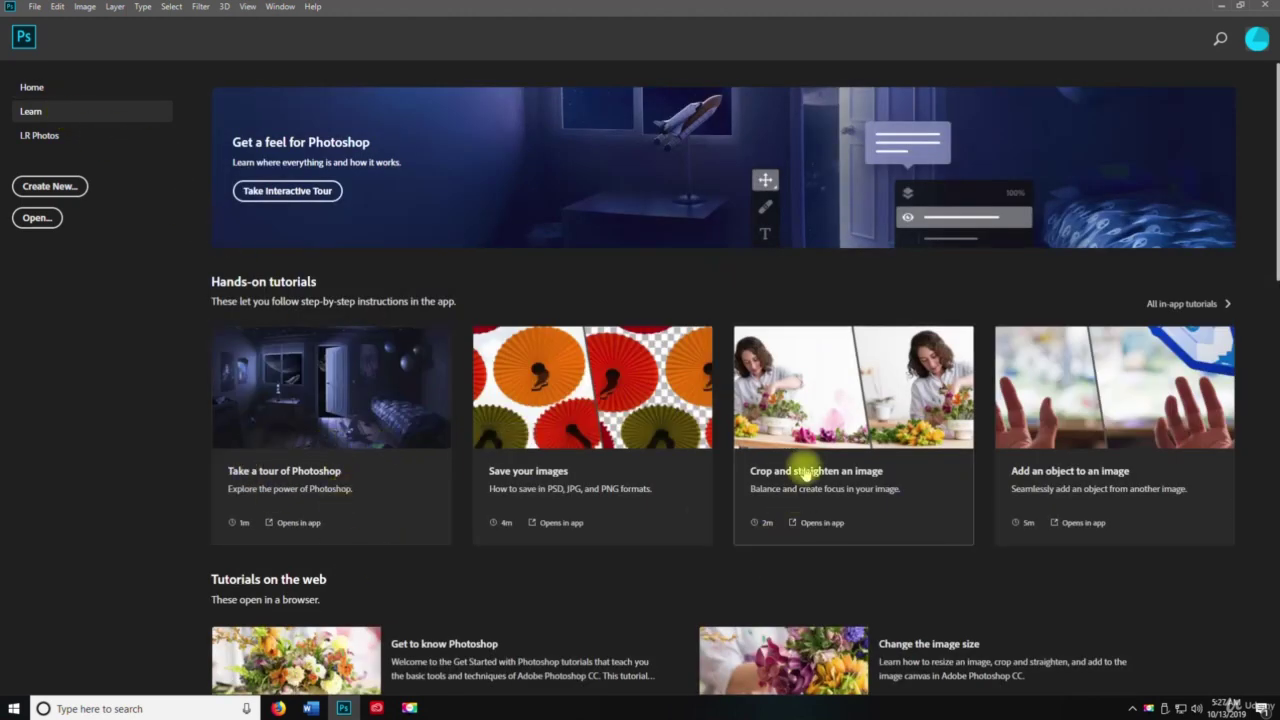
scroll(846, 490, "down", 3)
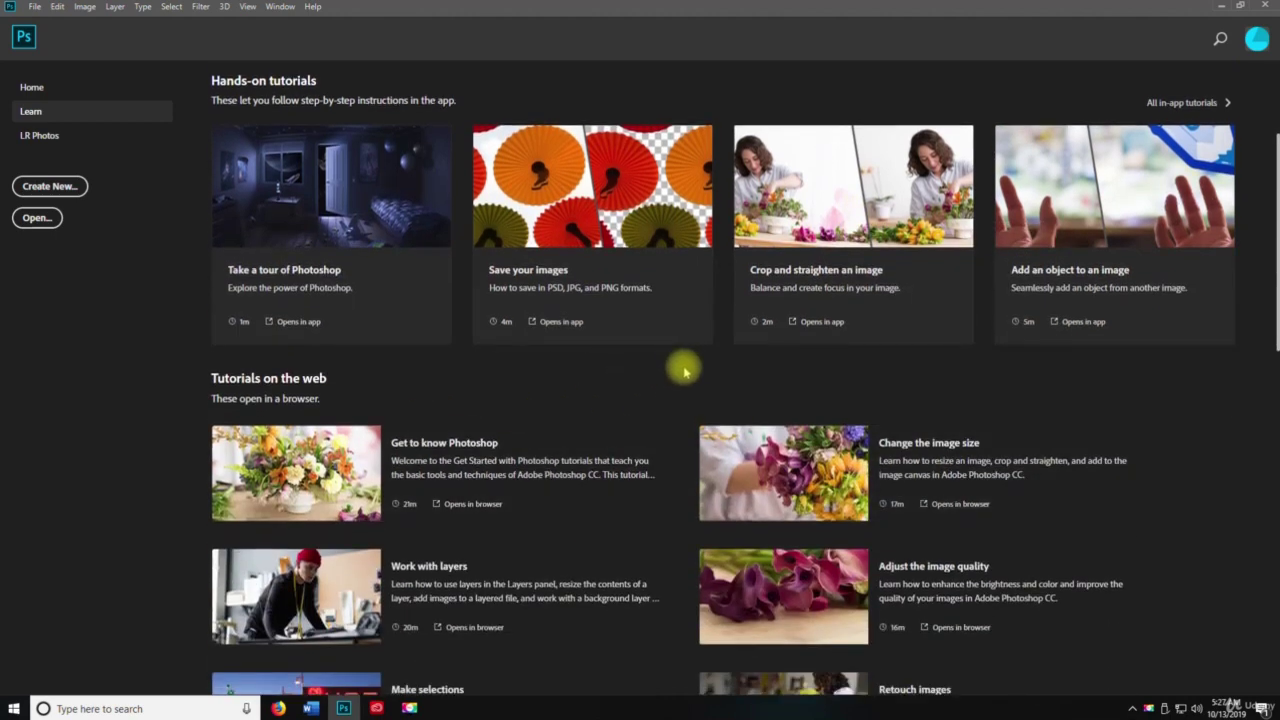
scroll(683, 366, "up", 2)
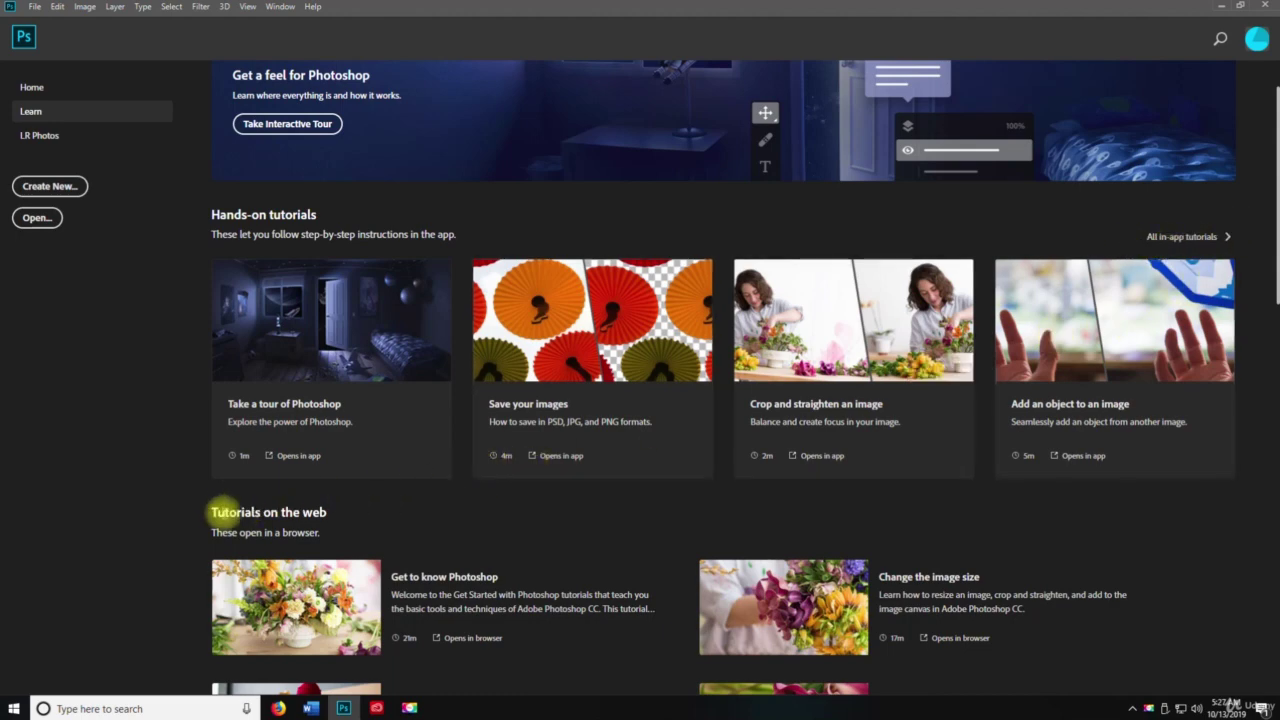
scroll(223, 400, "down", 2)
scroll(450, 340, "down", 3)
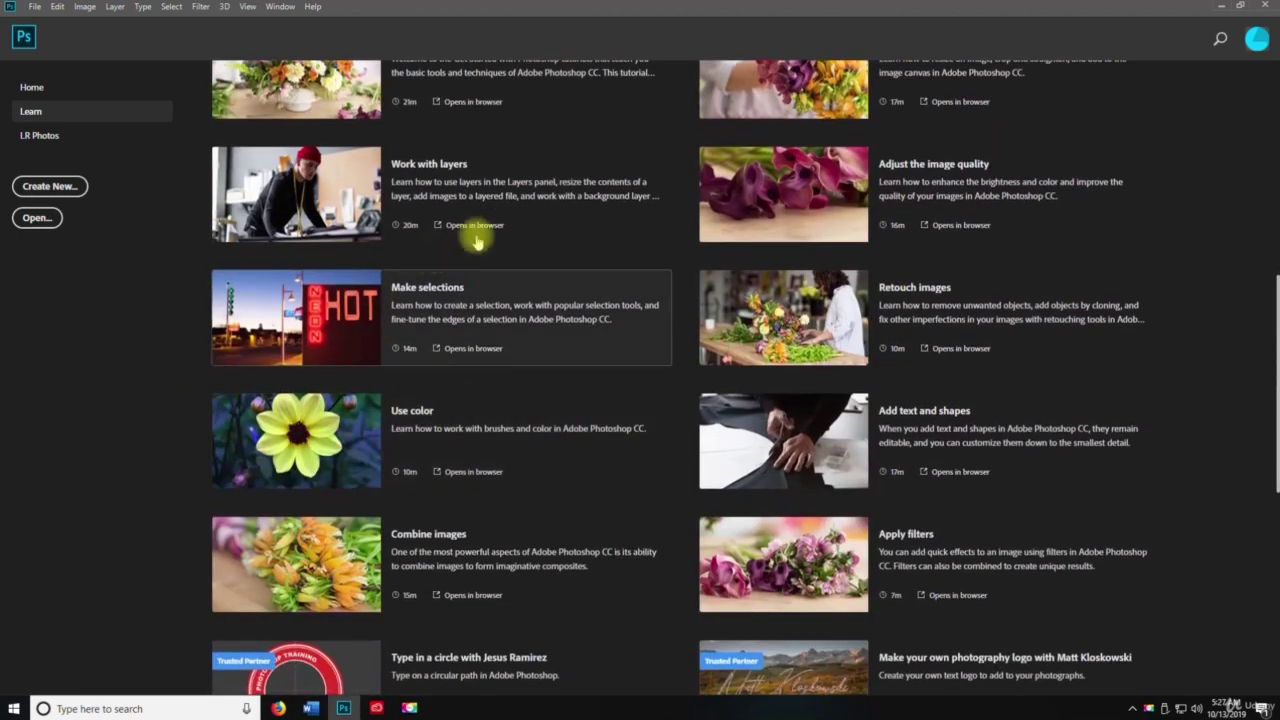
scroll(1090, 520, "down", 3)
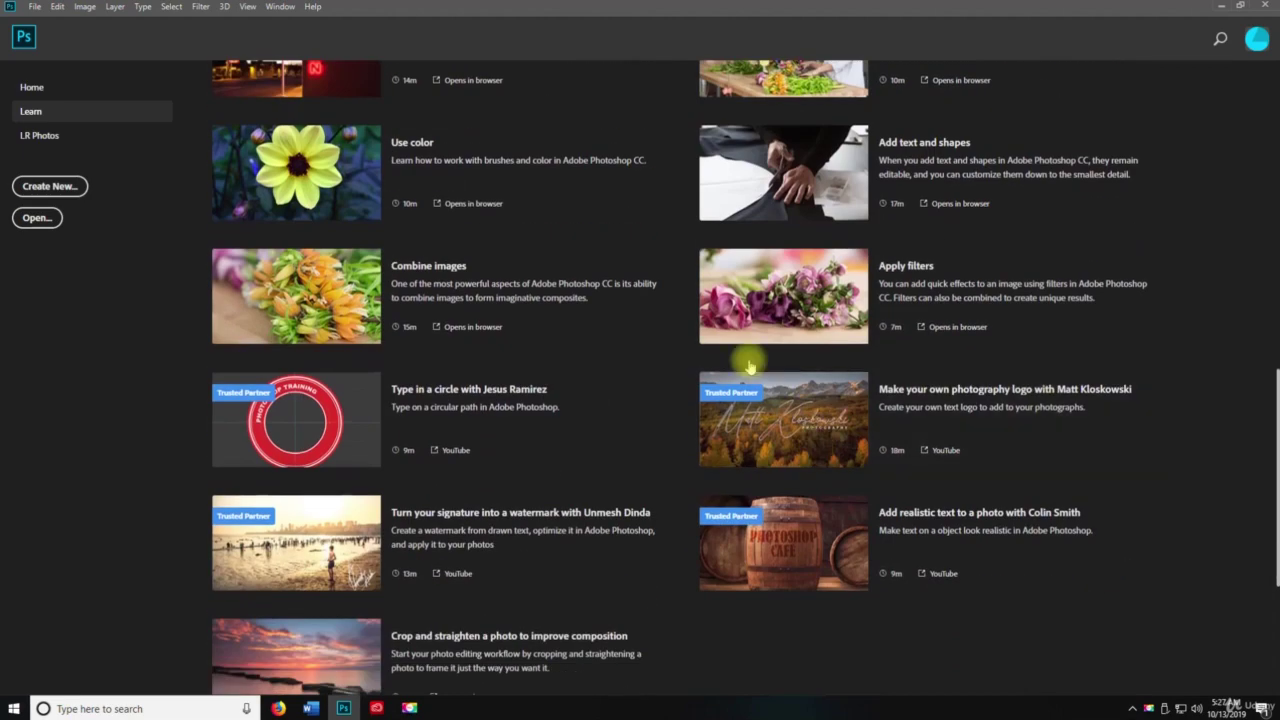
scroll(651, 380, "down", 4)
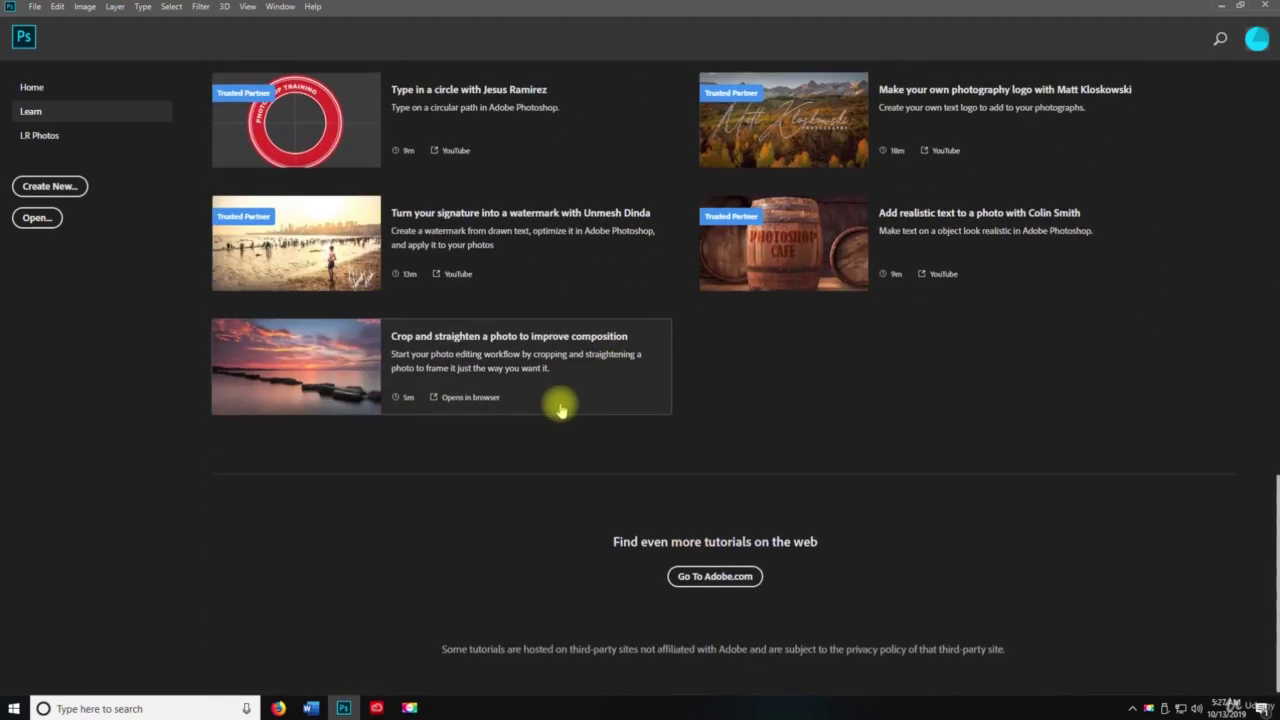
scroll(560, 405, "up", 2)
scroll(560, 410, "up", 10)
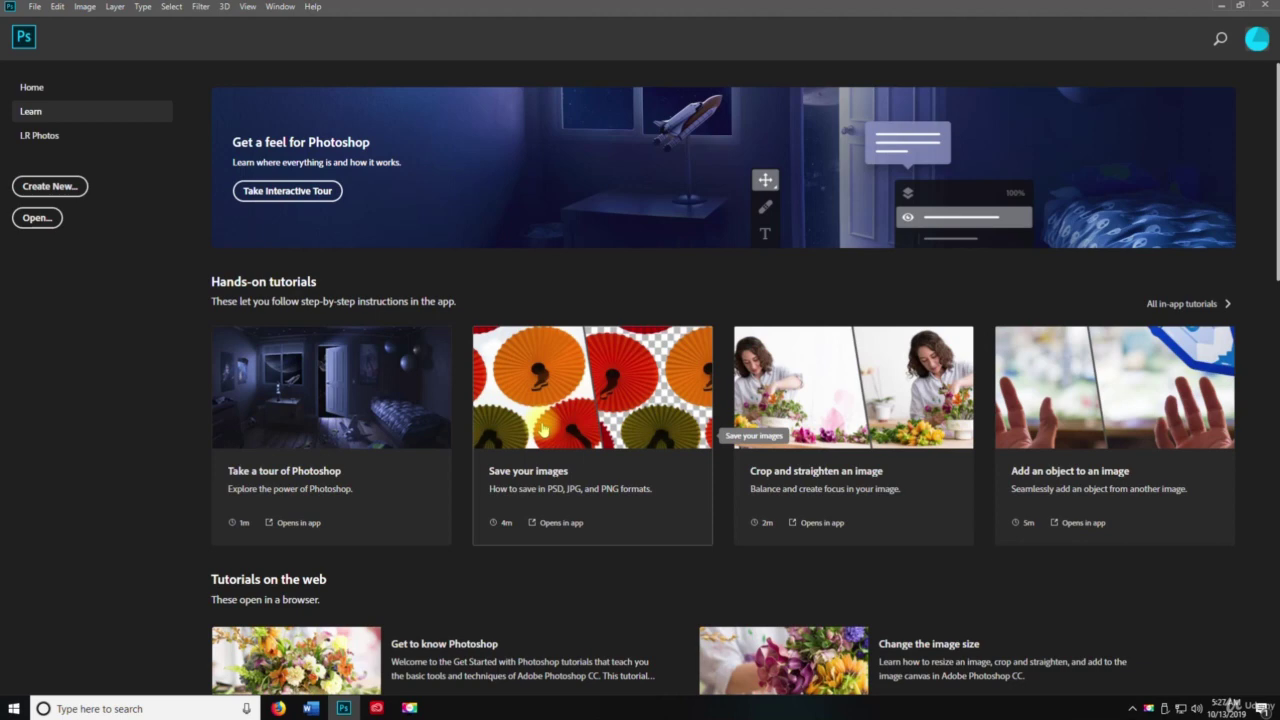
Step: View the LR Photos page and the search page, returning to the home screen
left_click(37, 140)
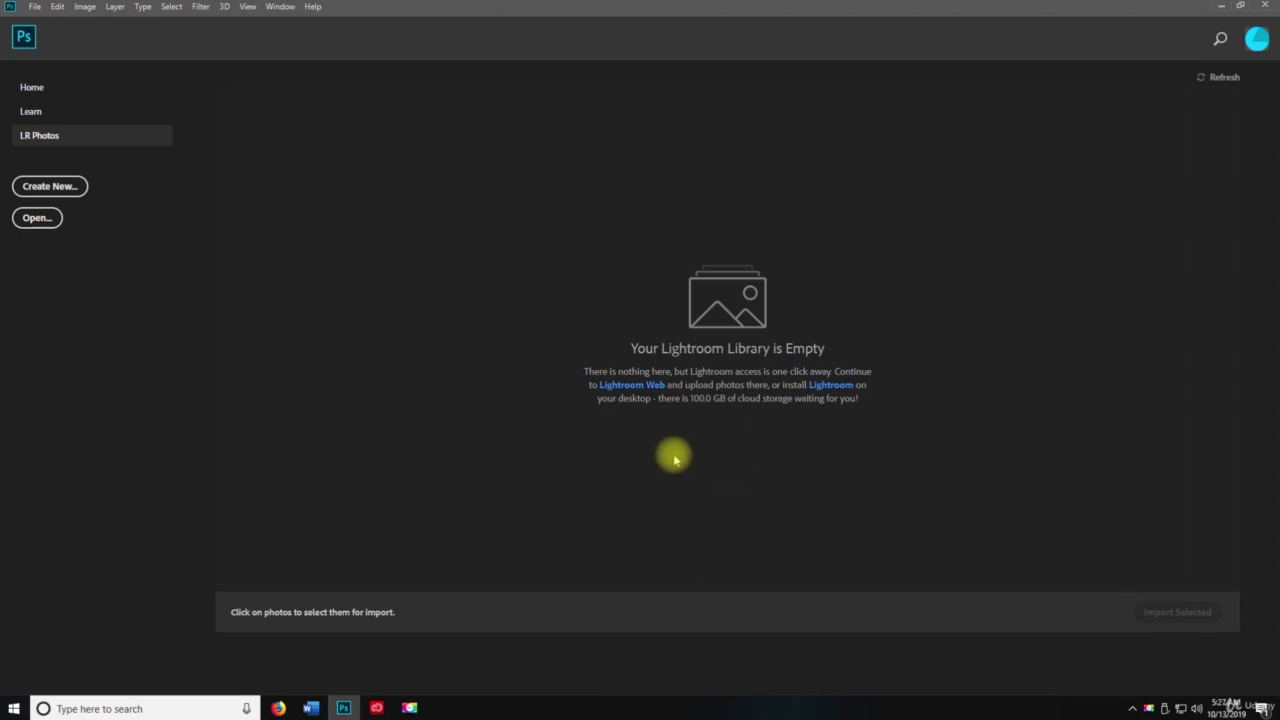
left_click(42, 94)
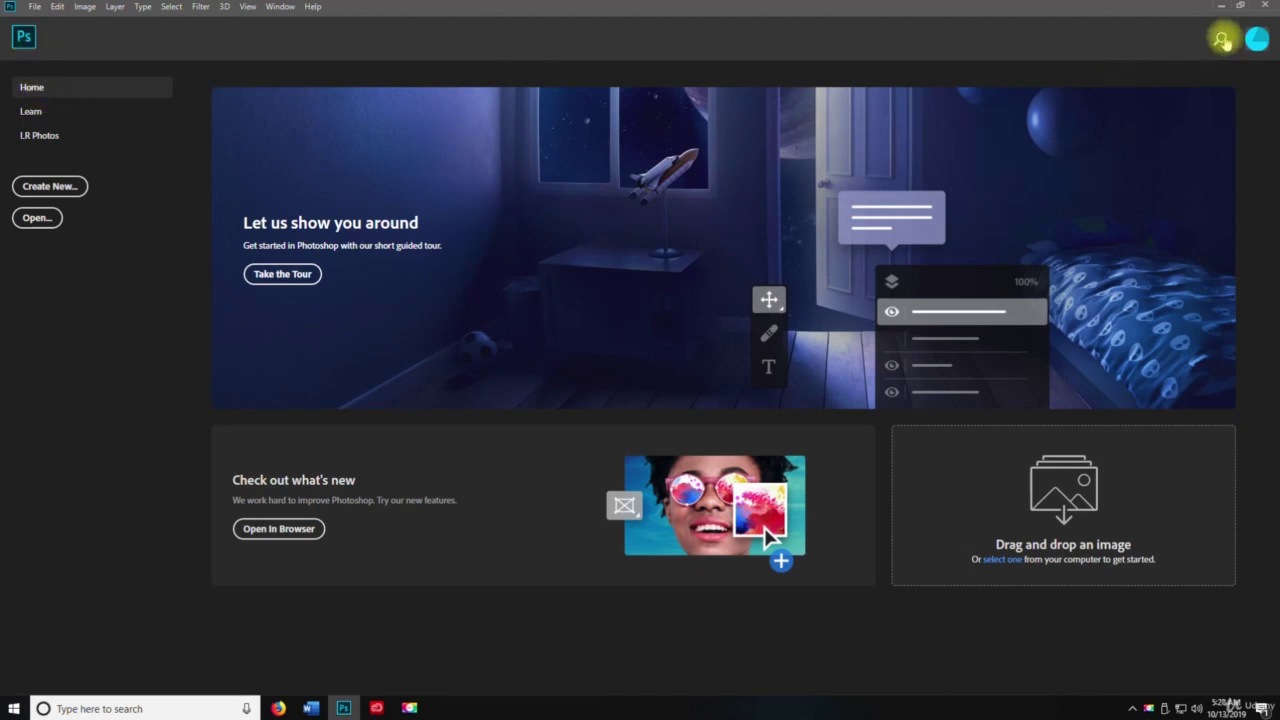
left_click(1222, 40)
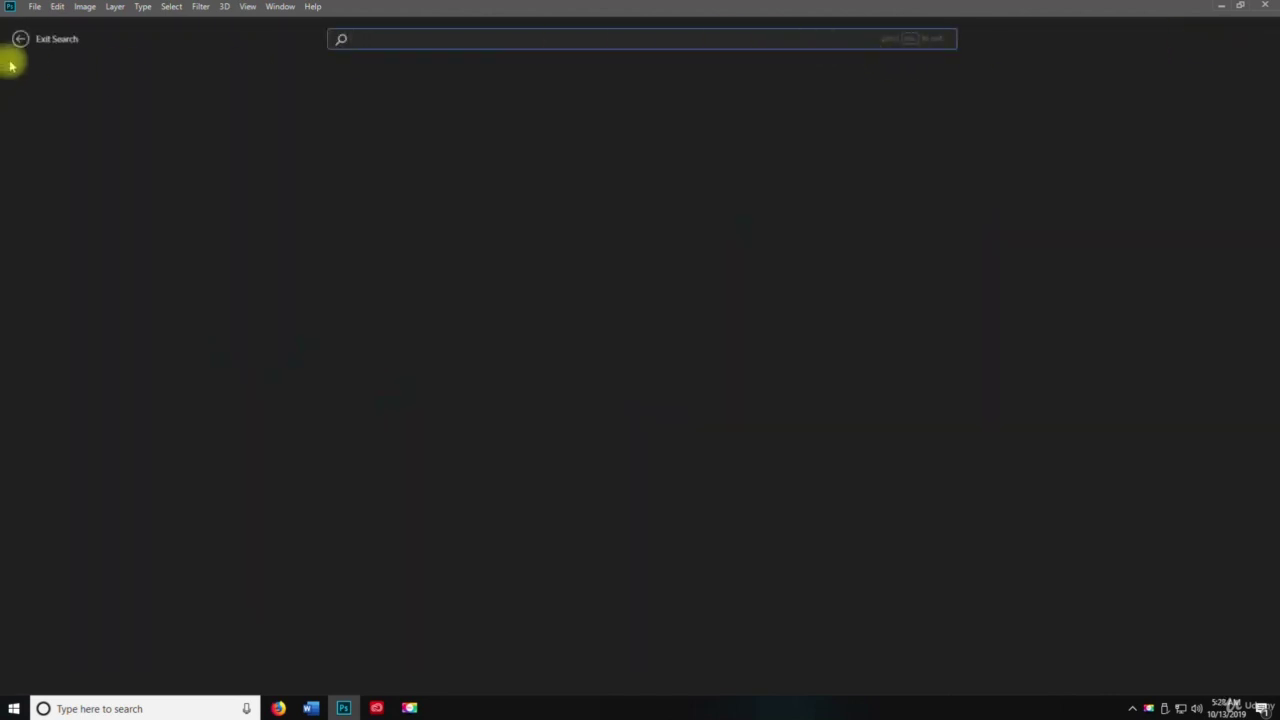
left_click(54, 38)
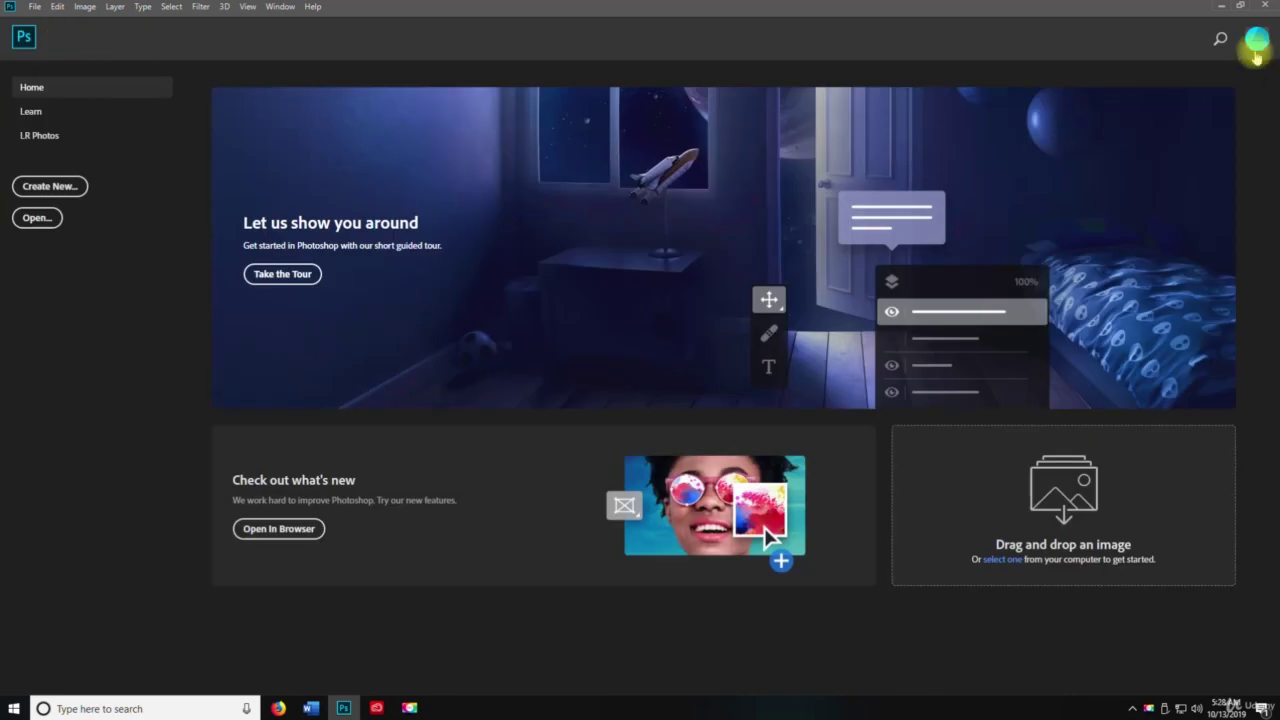
Step: View the Adobe account overview in the browser and close that page
left_click(1256, 50)
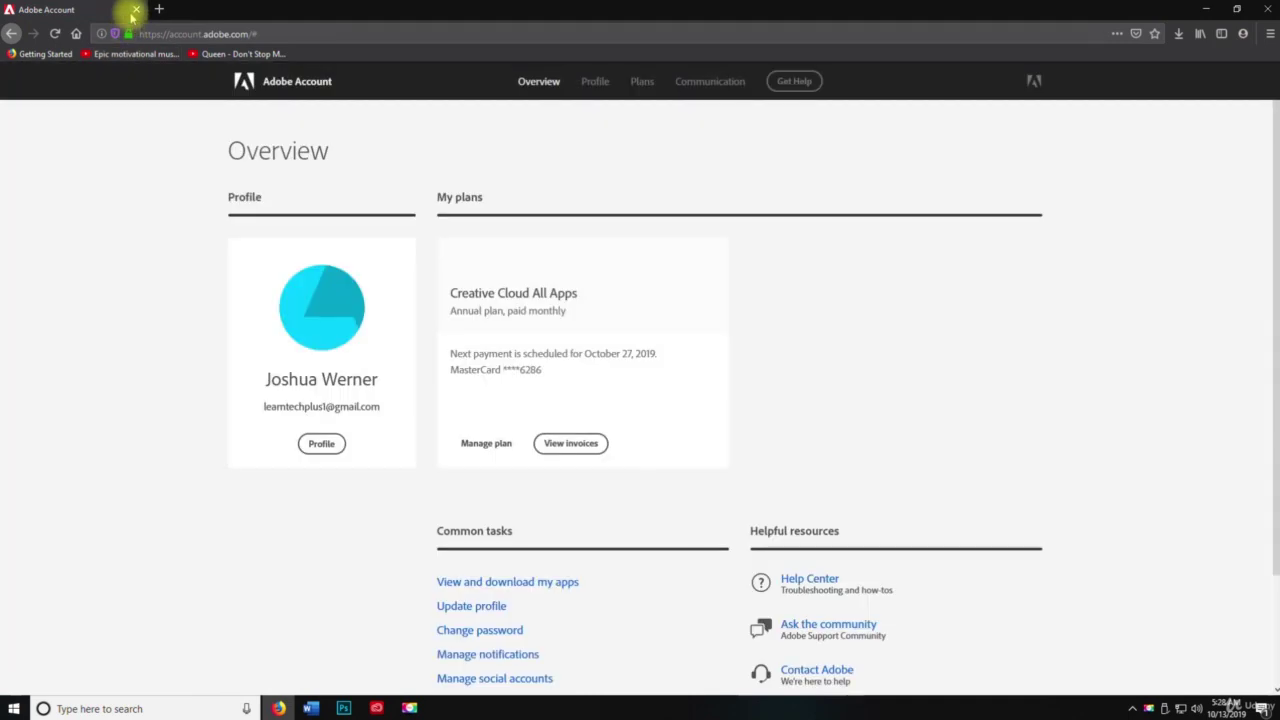
left_click(136, 10)
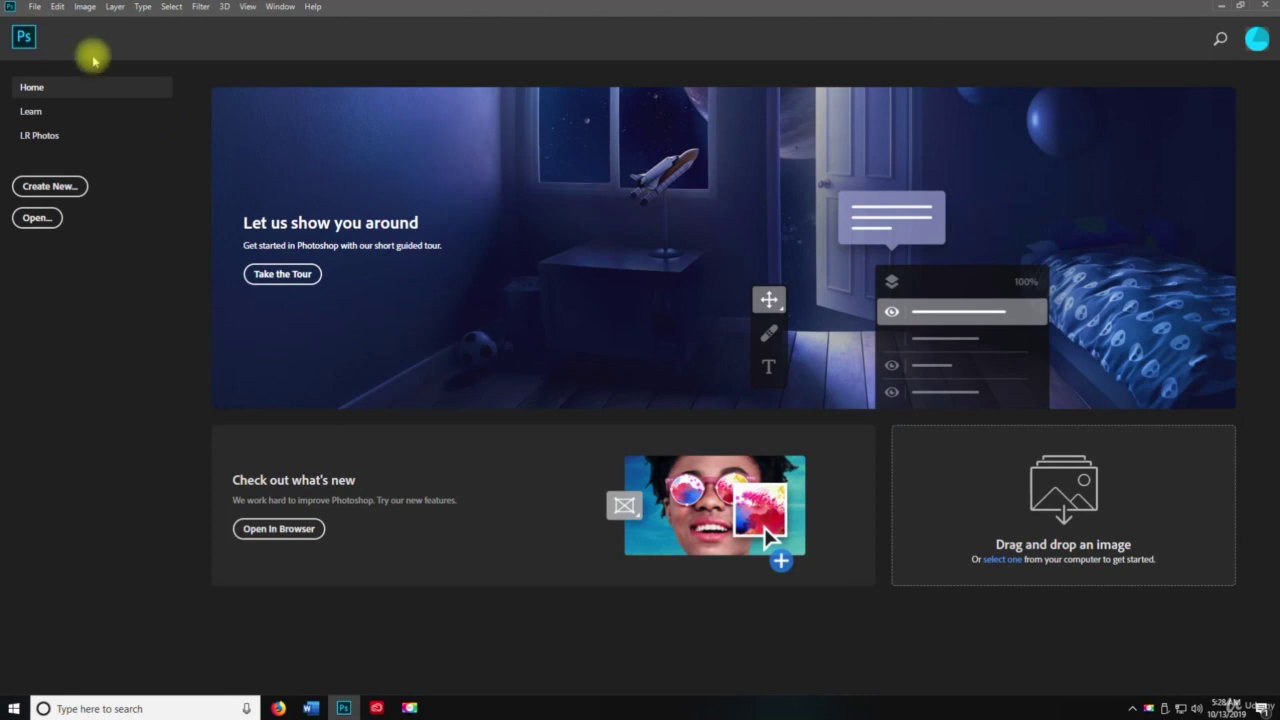
Step: Create a new document with the Default Photoshop Size preset, 7 x 5 inches at 300 pixels/inch with a white background
left_click(35, 7)
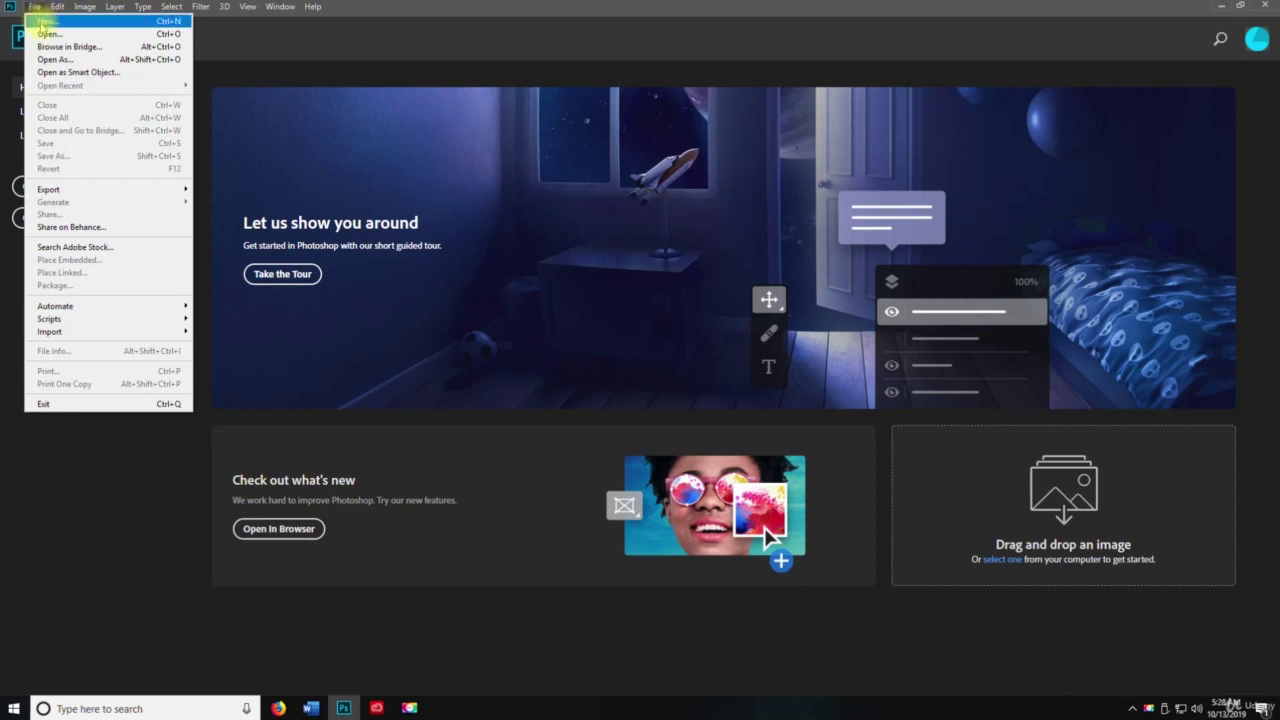
left_click(45, 21)
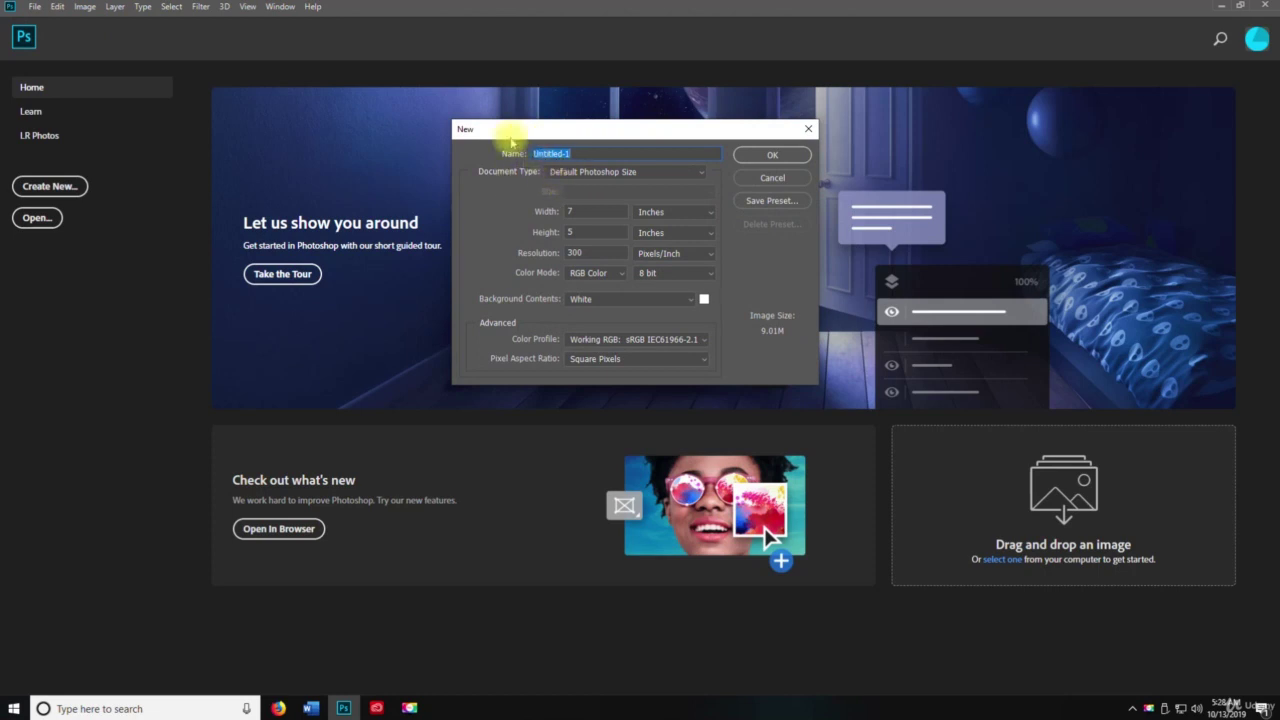
left_click_drag(494, 130, 478, 240)
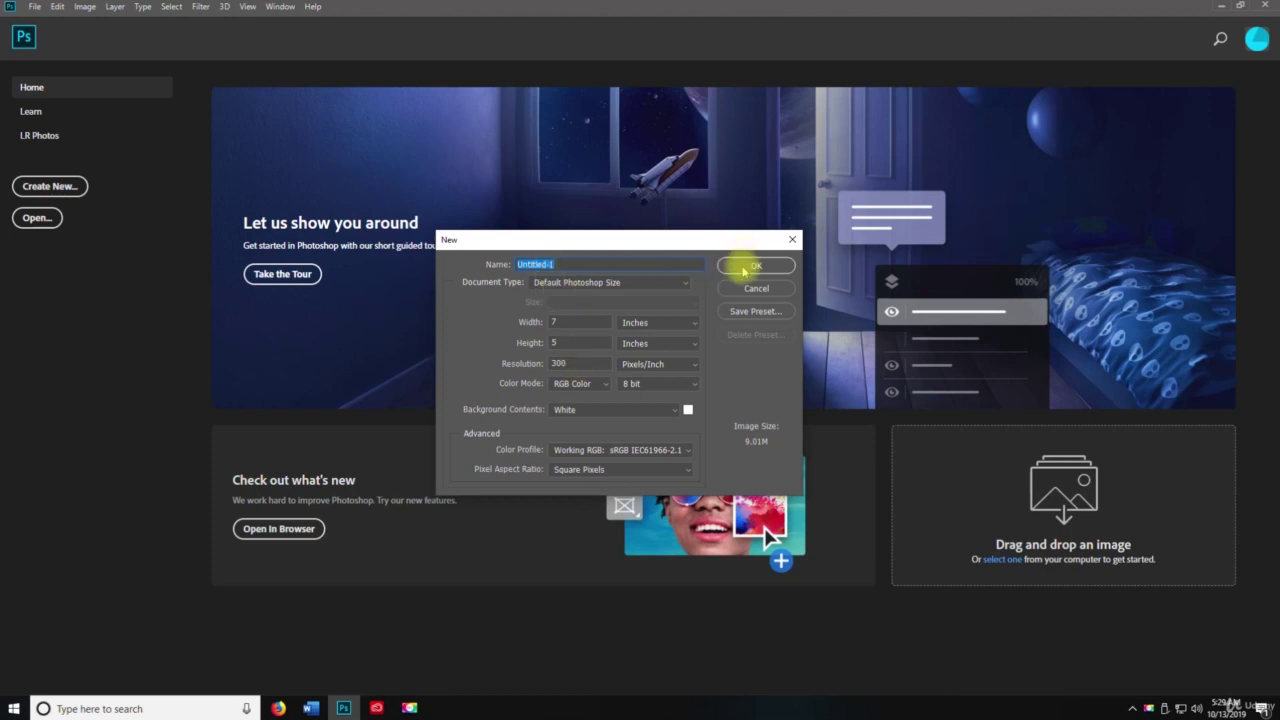
left_click(750, 266)
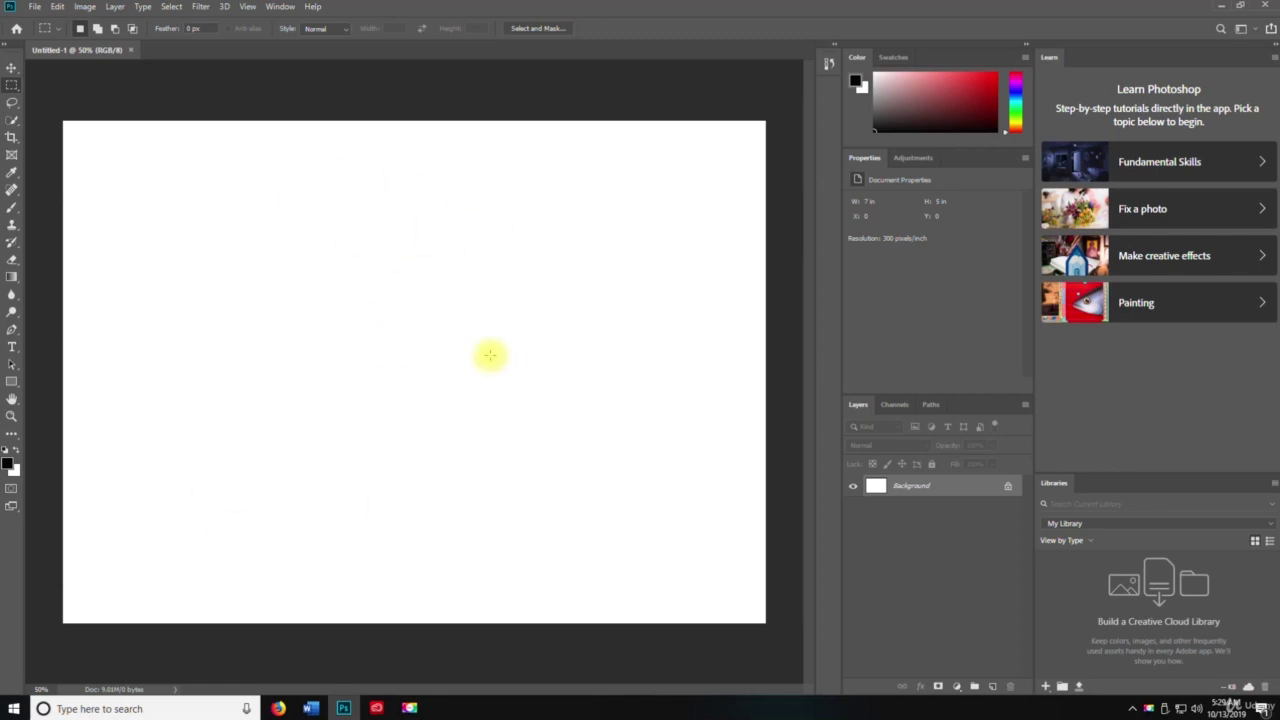
Step: Create a second document of type Web at the Web Most Common size, 1366 x 768 pixels and 72 pixels/inch
left_click(36, 8)
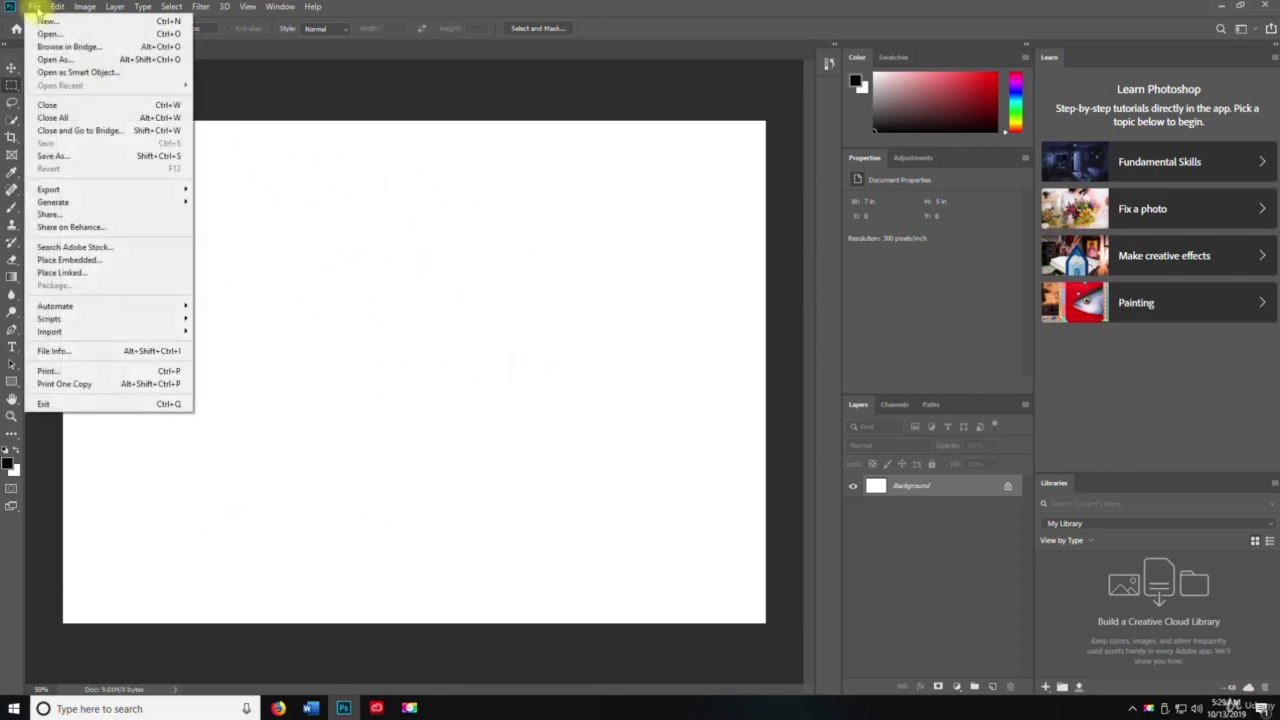
left_click(36, 8)
left_click(36, 8)
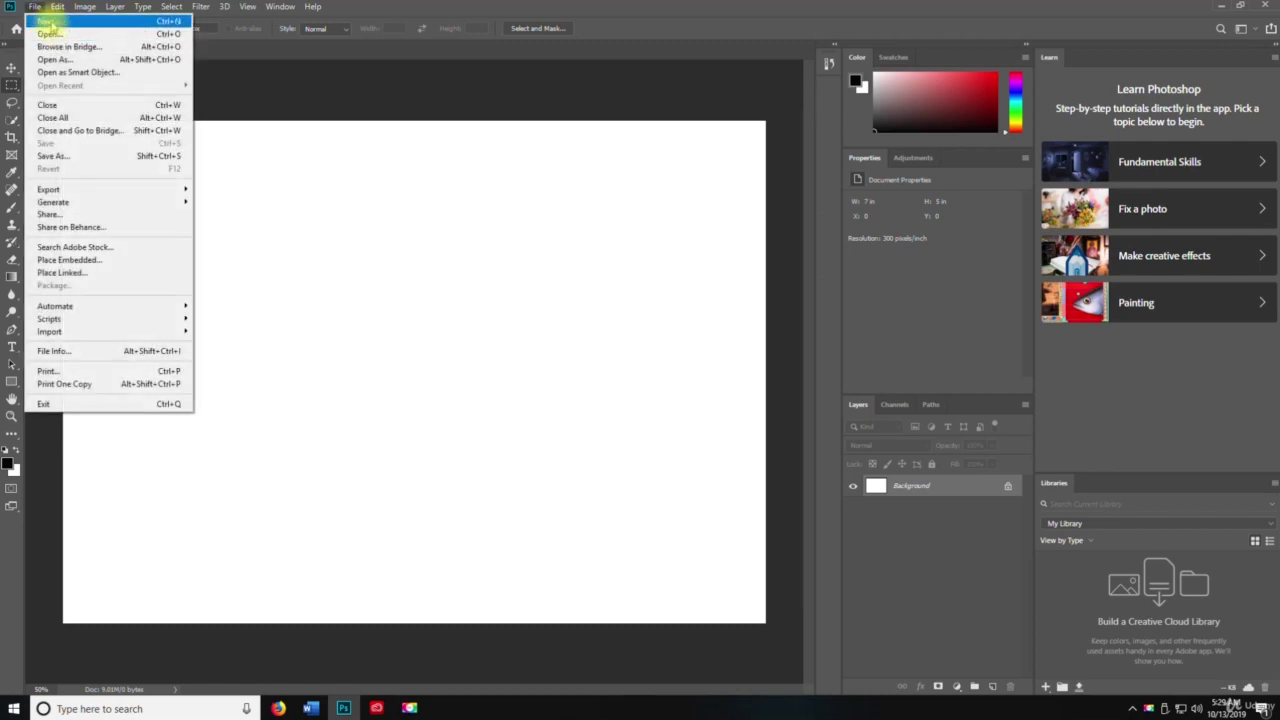
left_click(47, 21)
left_click_drag(520, 237, 387, 204)
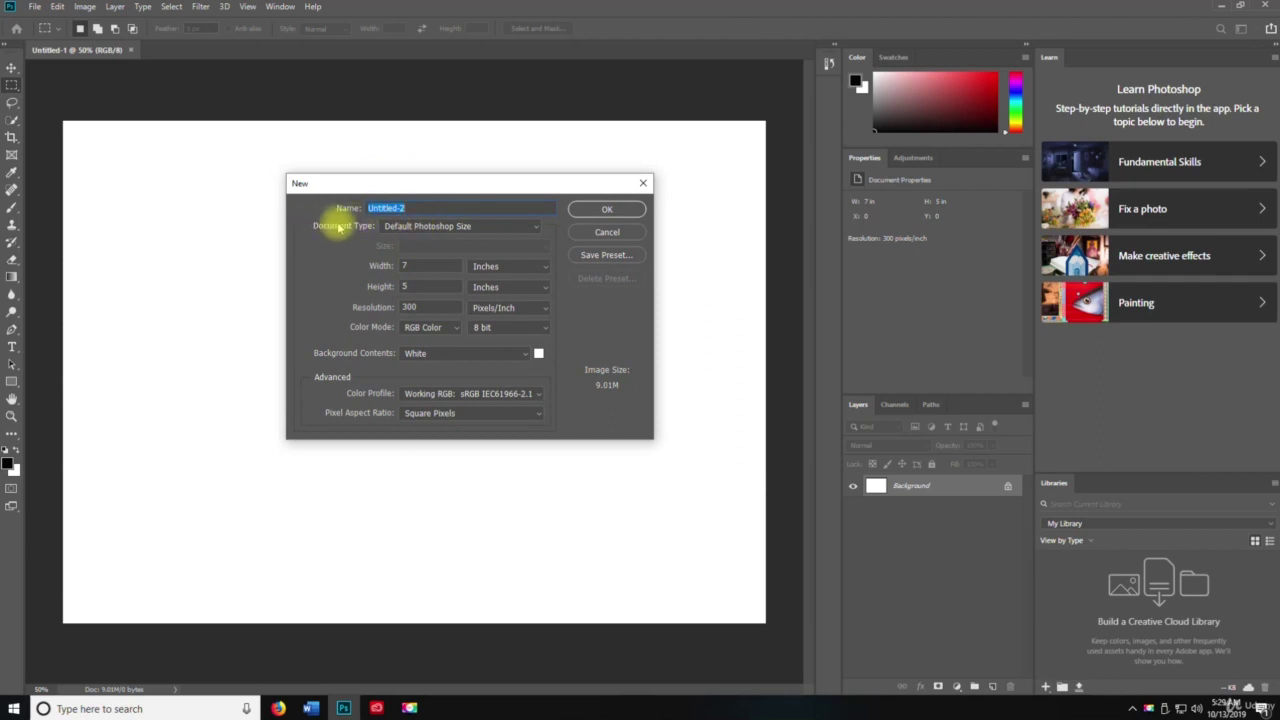
left_click(400, 226)
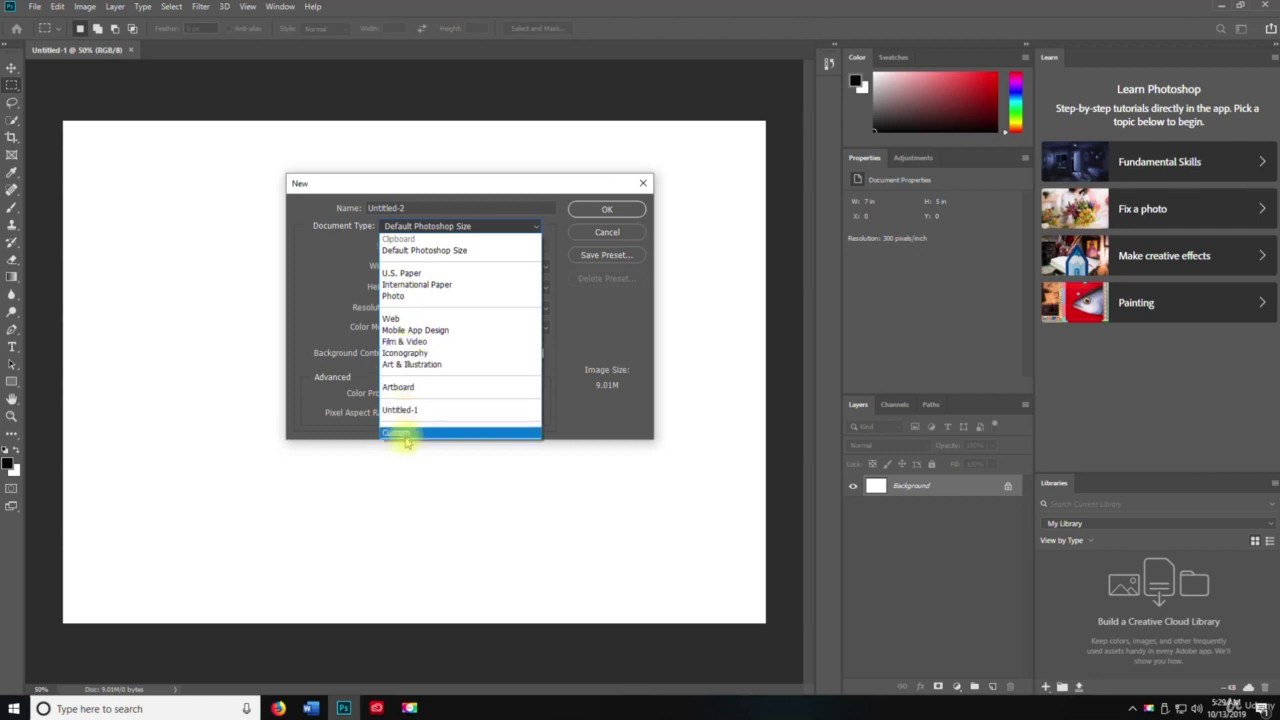
left_click(334, 300)
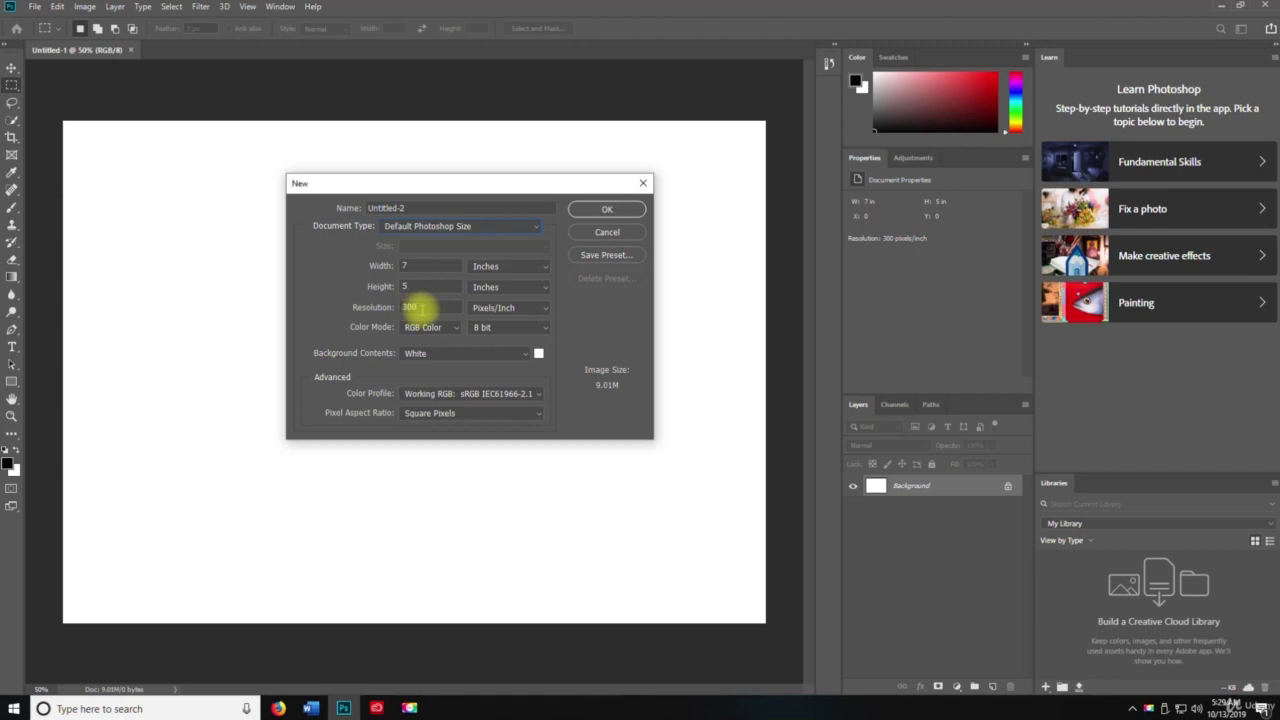
left_click(400, 225)
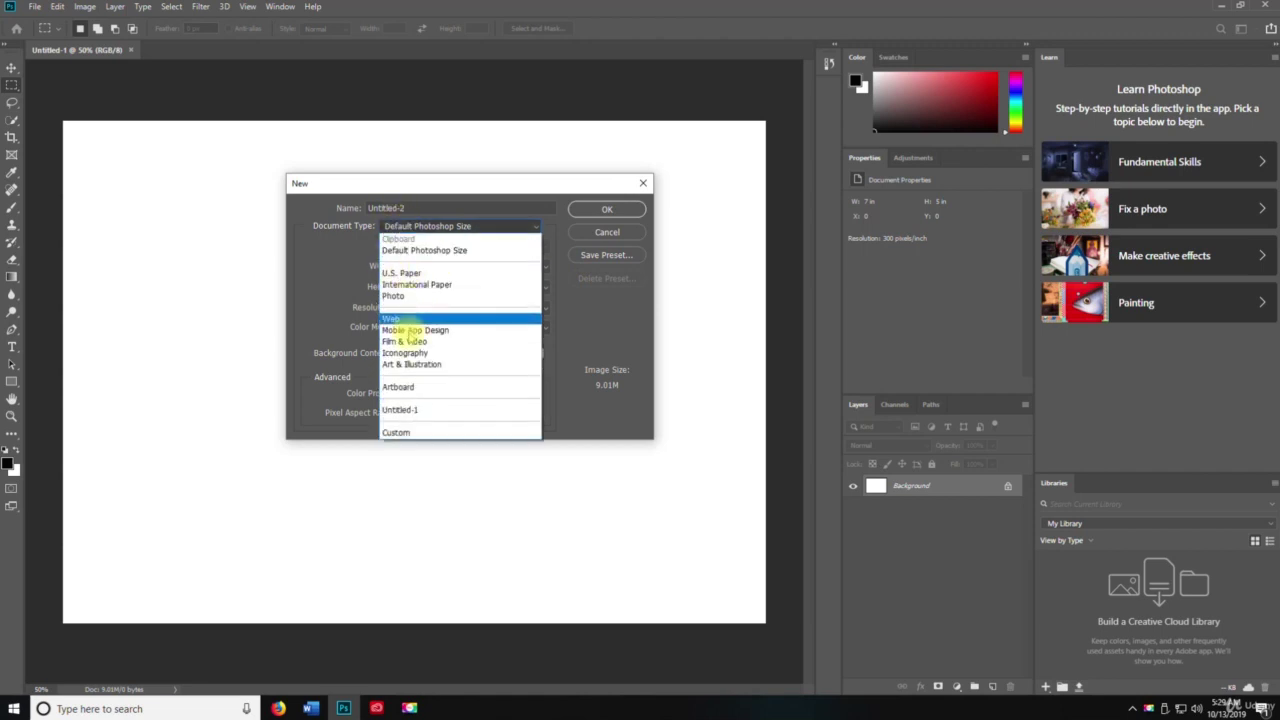
left_click(410, 320)
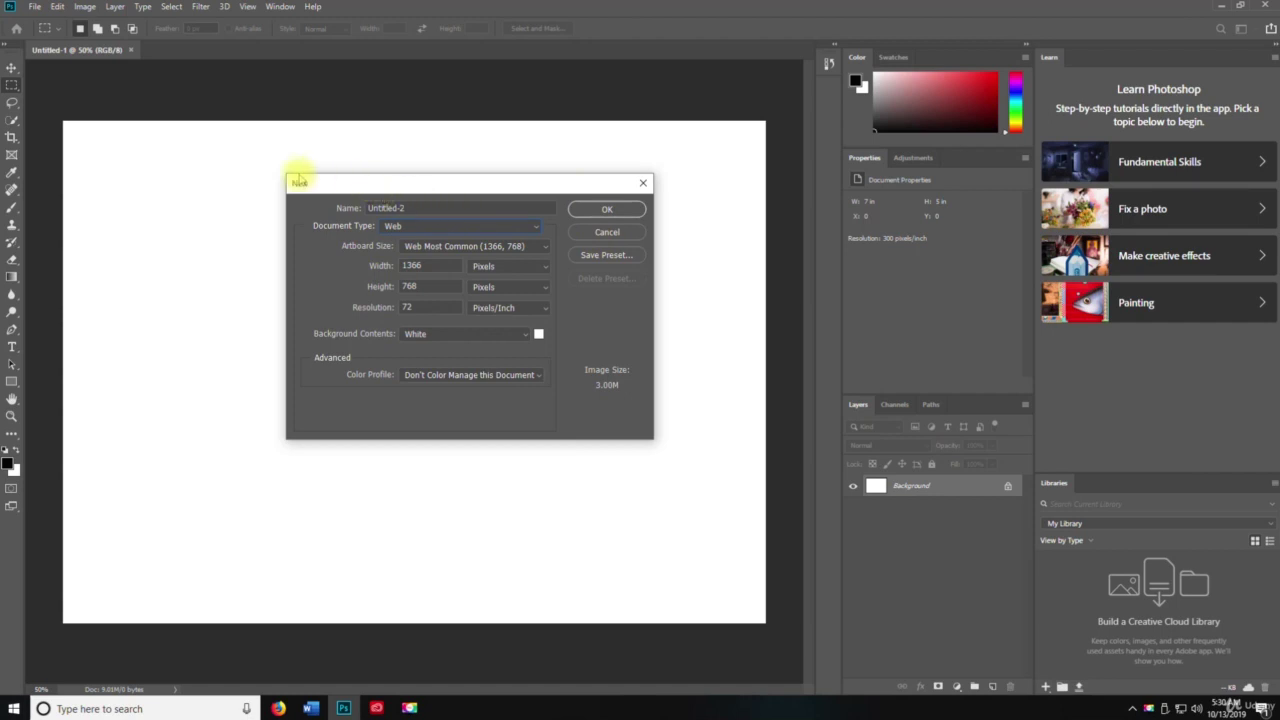
left_click(34, 6)
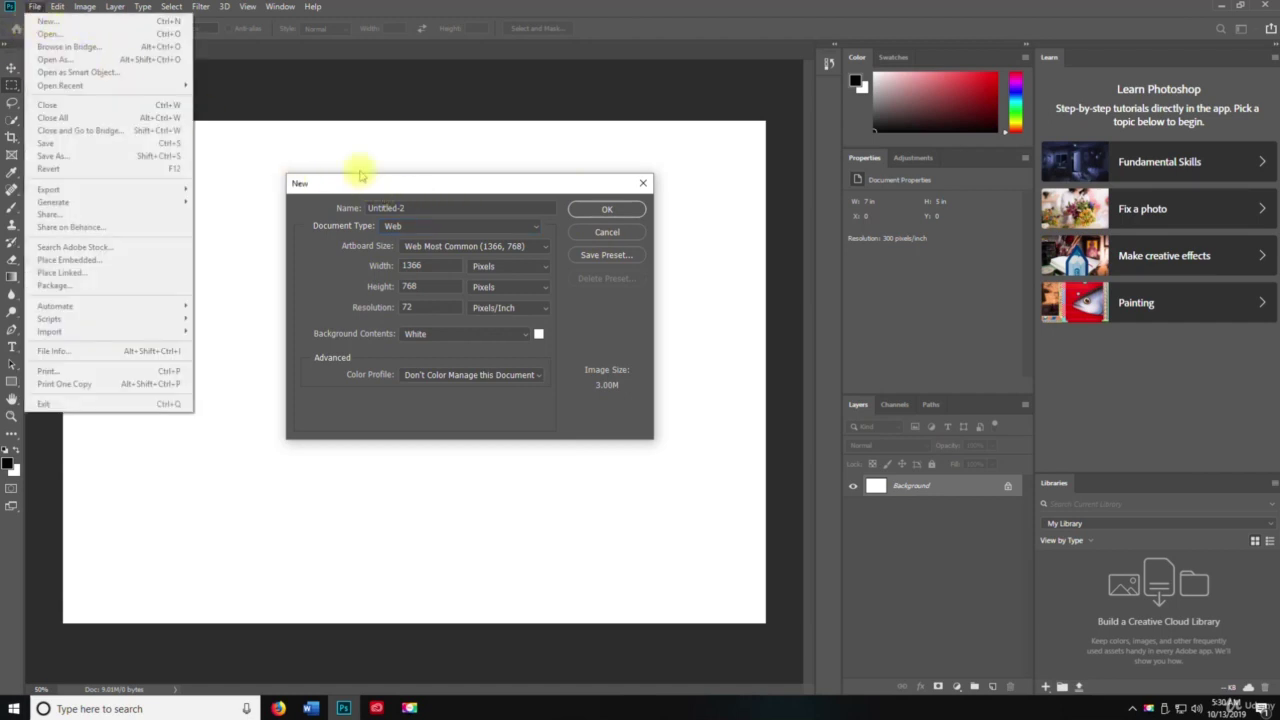
left_click(630, 208)
Step: Create a third document of type Film & Video at HDTV 1080p, 1920 pixels wide and 72 pixels/inch
left_click(37, 7)
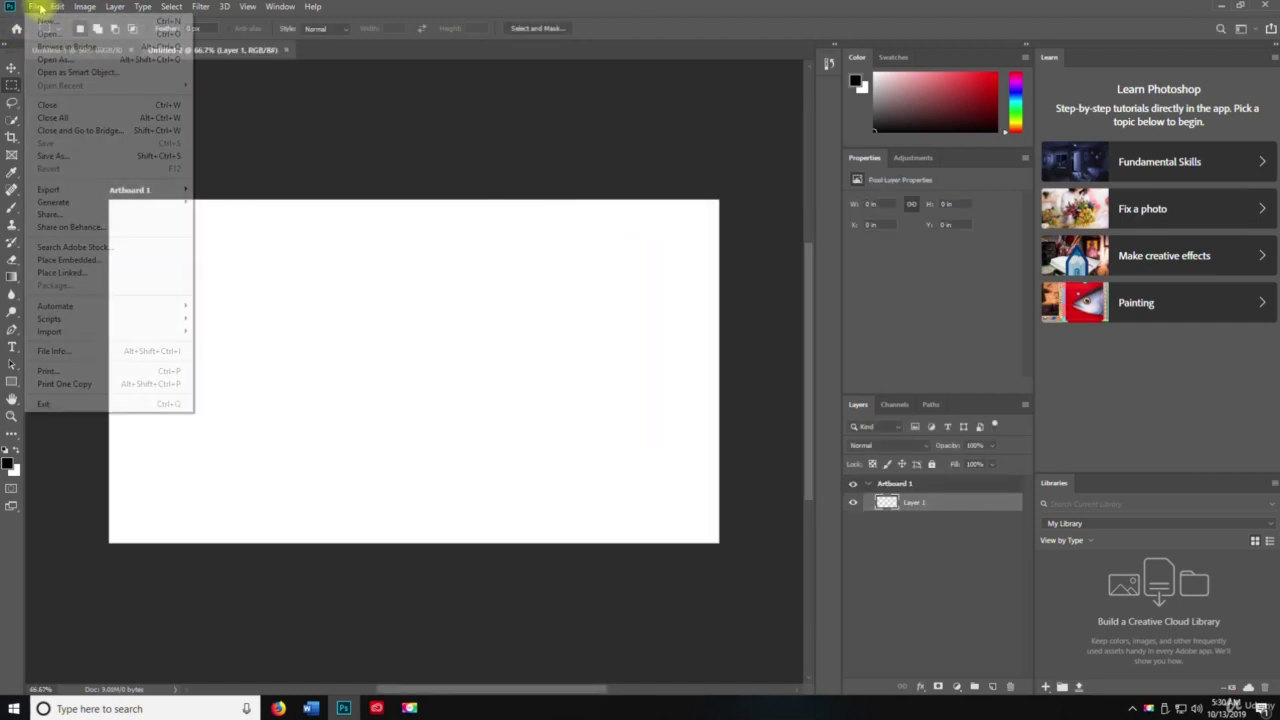
left_click(337, 265)
key("v")
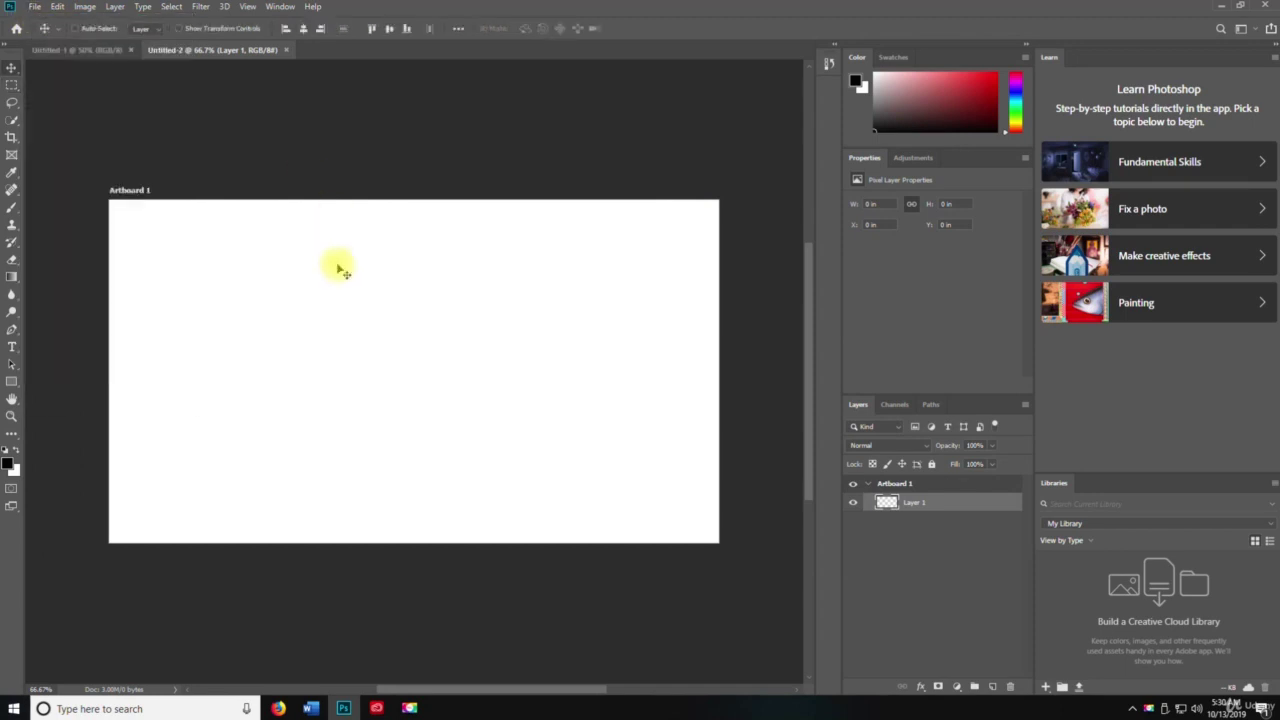
key("ctrl+n")
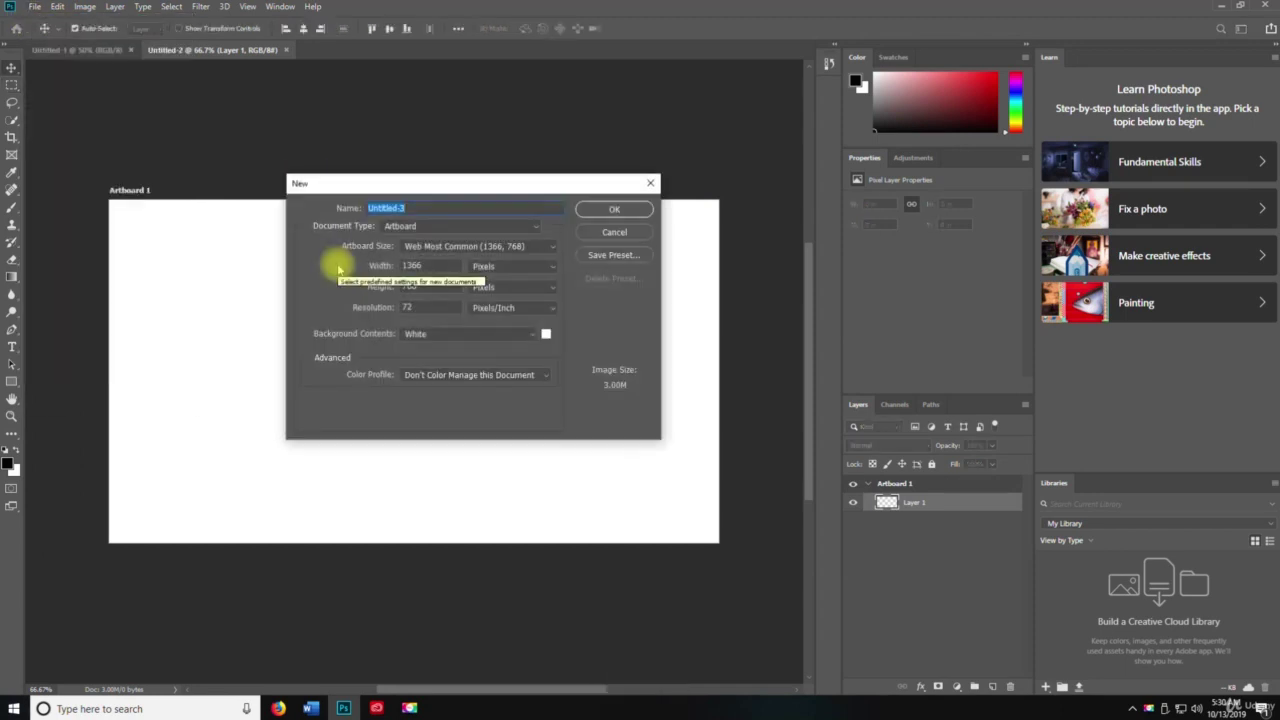
left_click(408, 227)
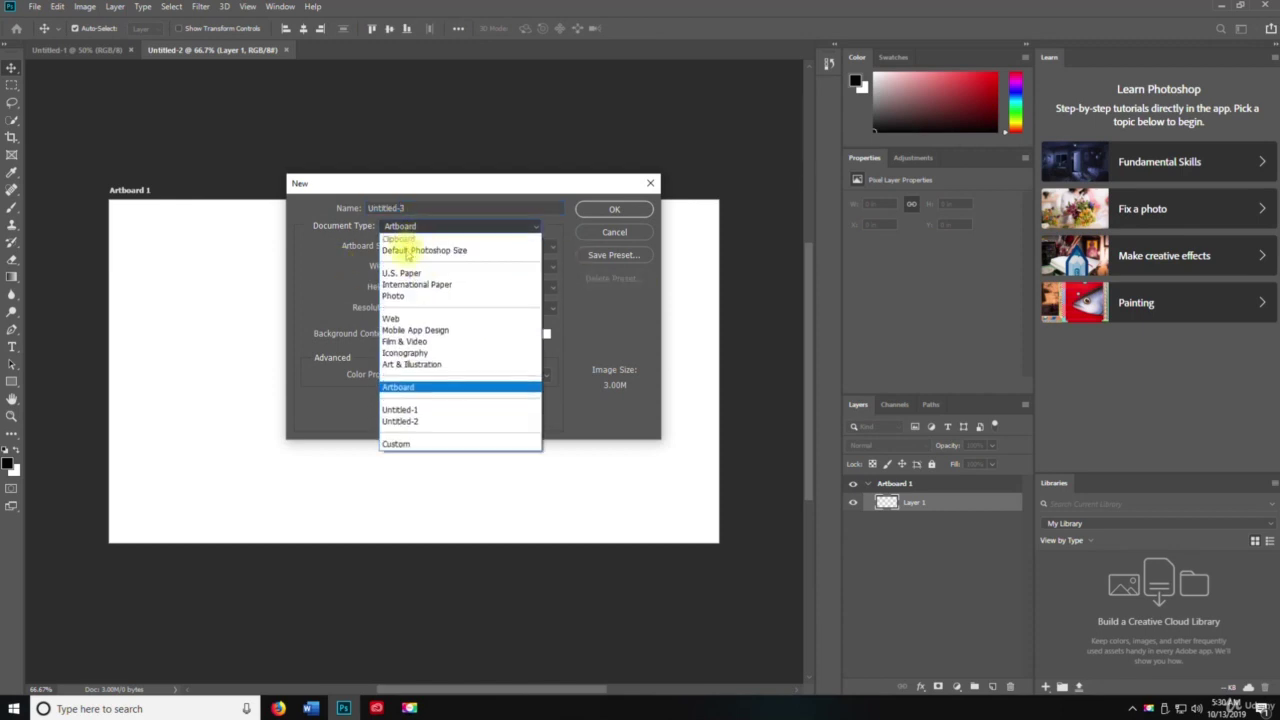
left_click(404, 341)
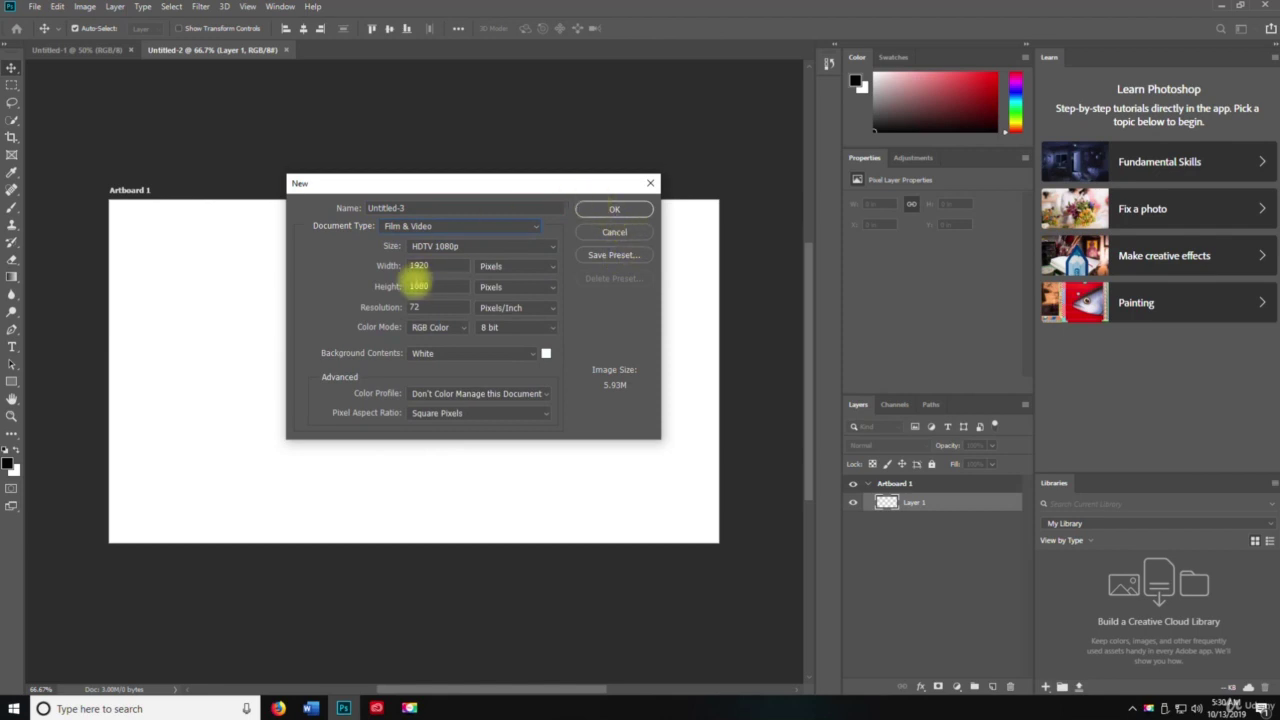
left_click(598, 209)
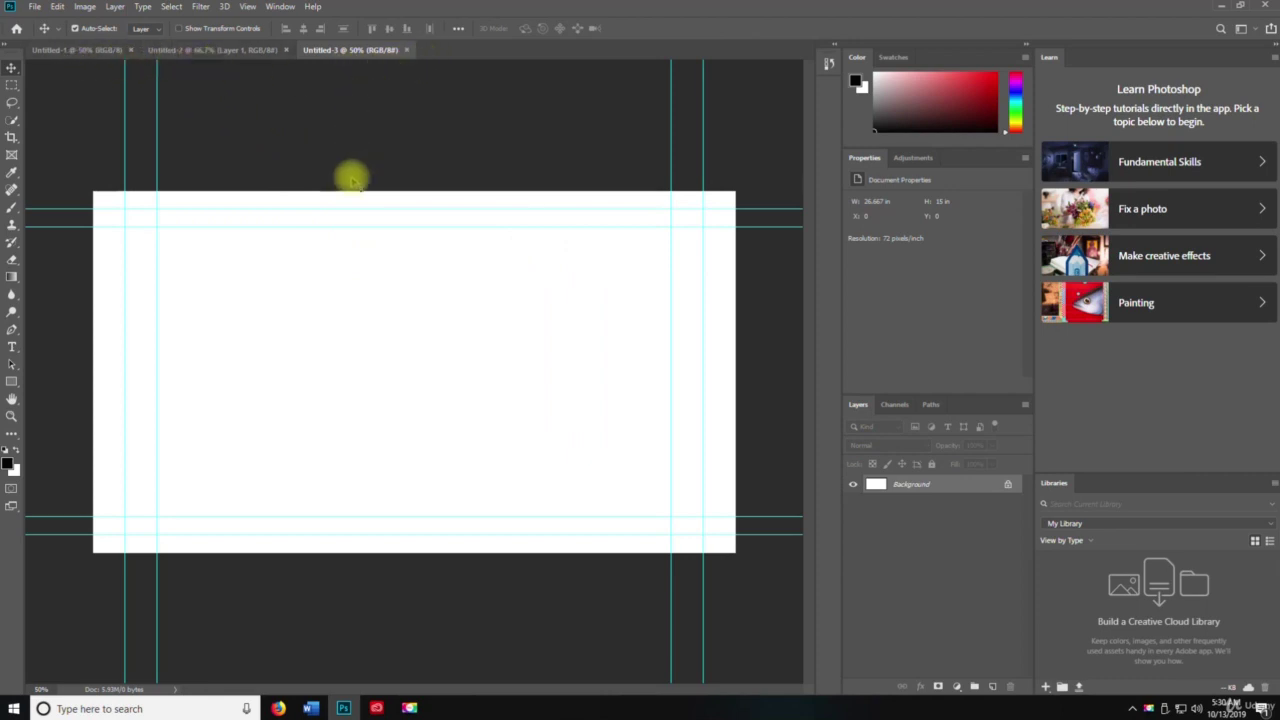
Step: Close the film and video, web and default-size documents to return to the home screen
left_click(406, 50)
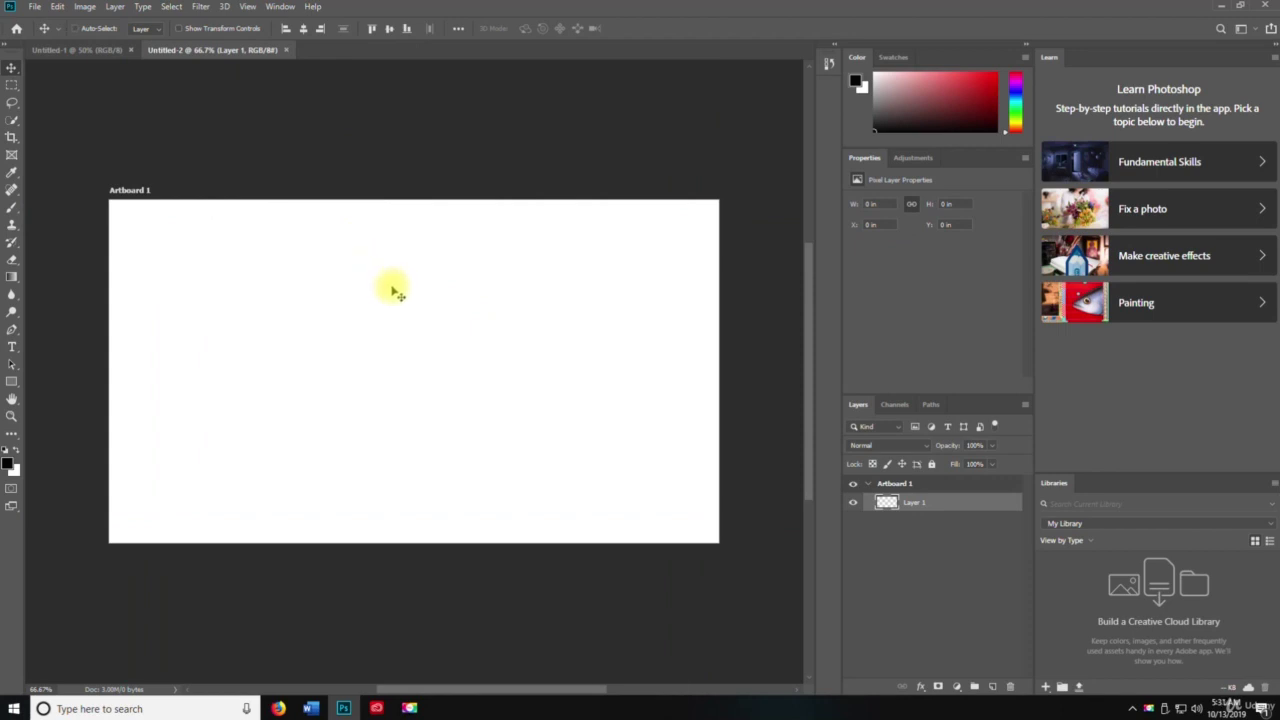
key("ctrl+w")
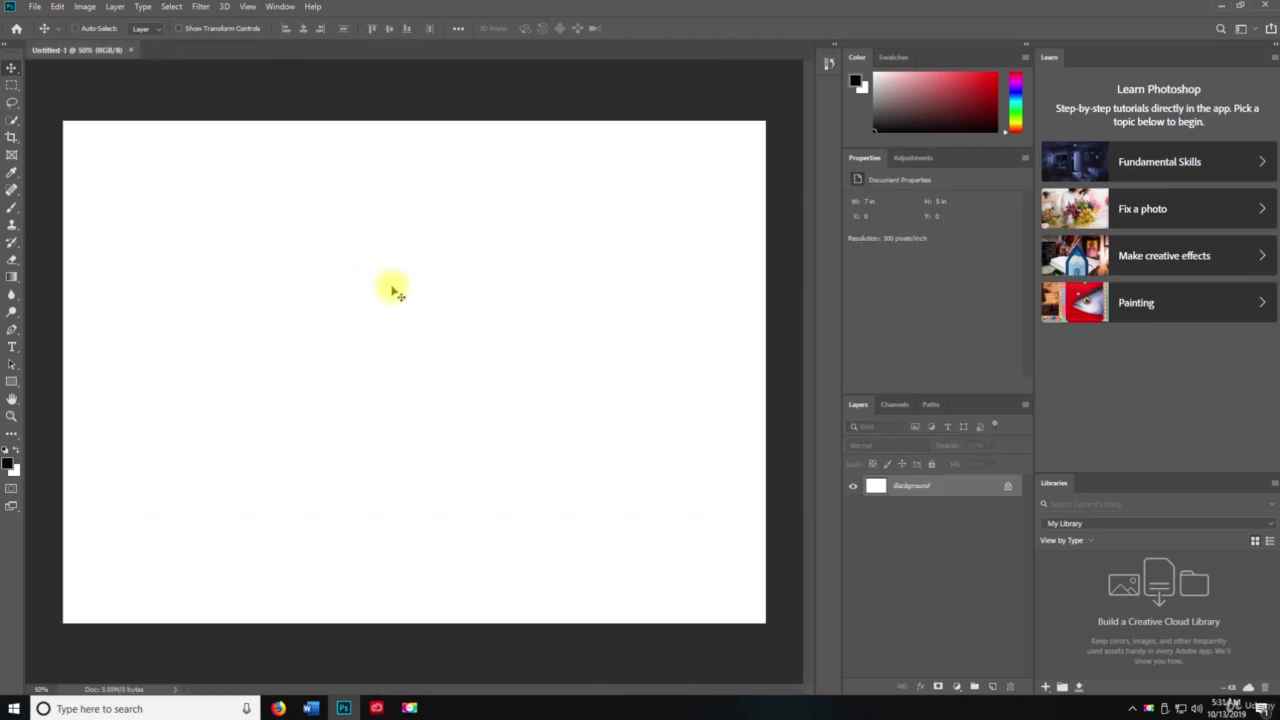
key("ctrl+w")
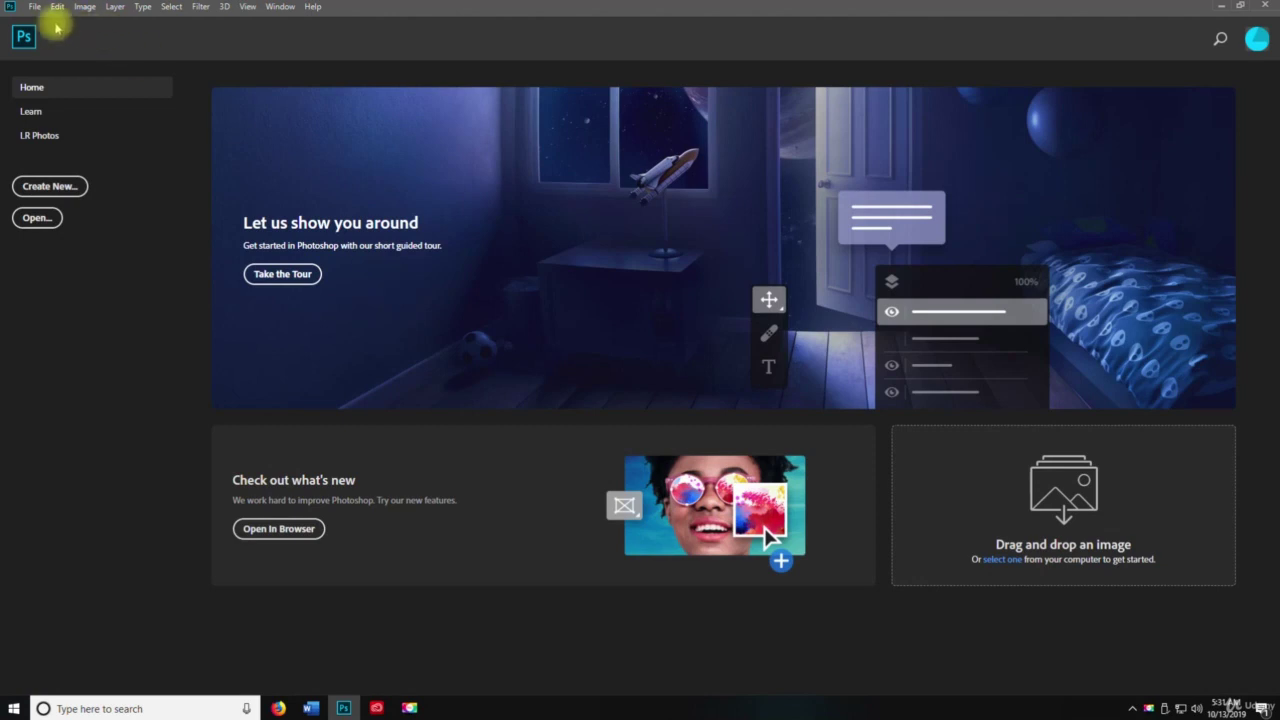
Step: Browse the Desktop folder in the Open dialog for all file formats, and dismiss it without opening a file
left_click(35, 8)
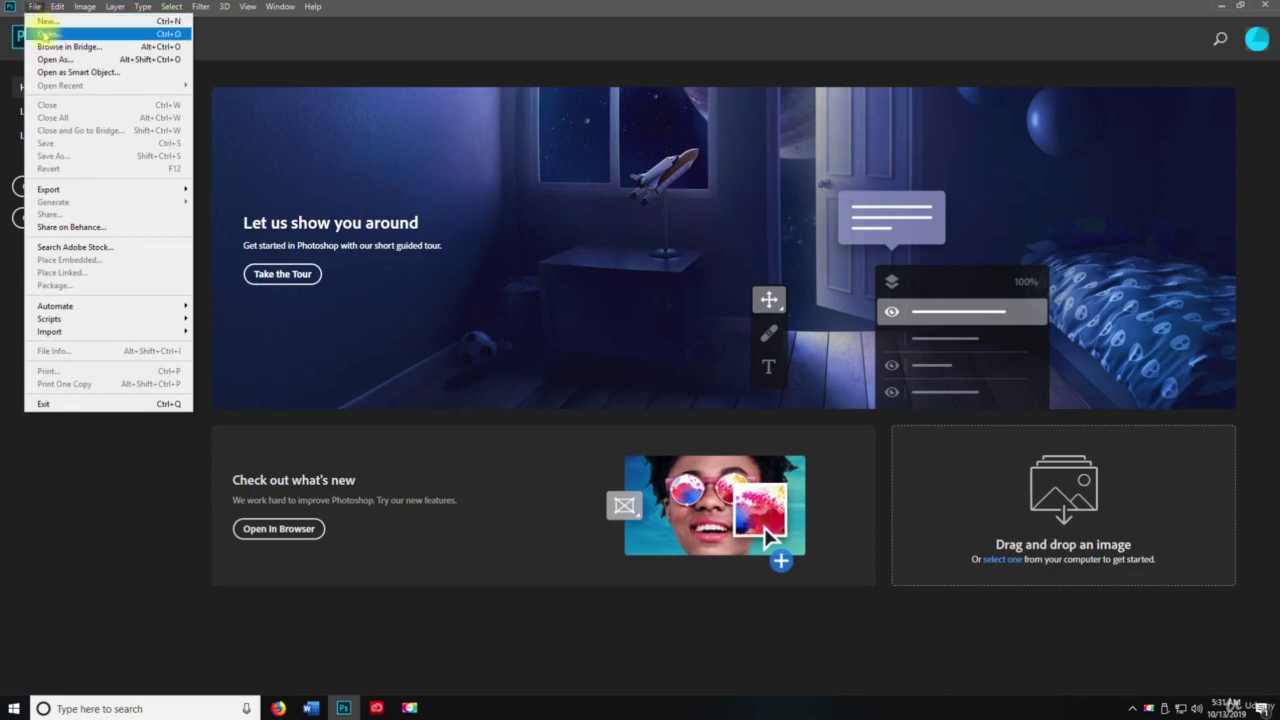
left_click(47, 34)
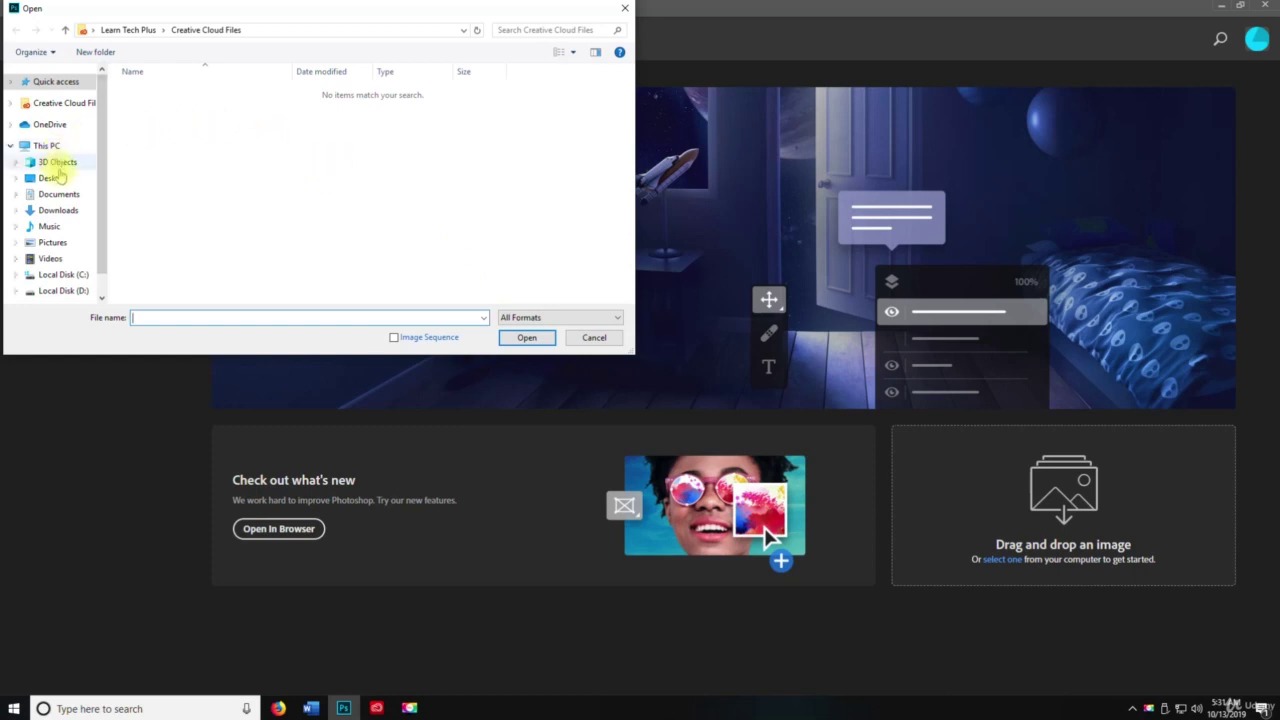
left_click(55, 180)
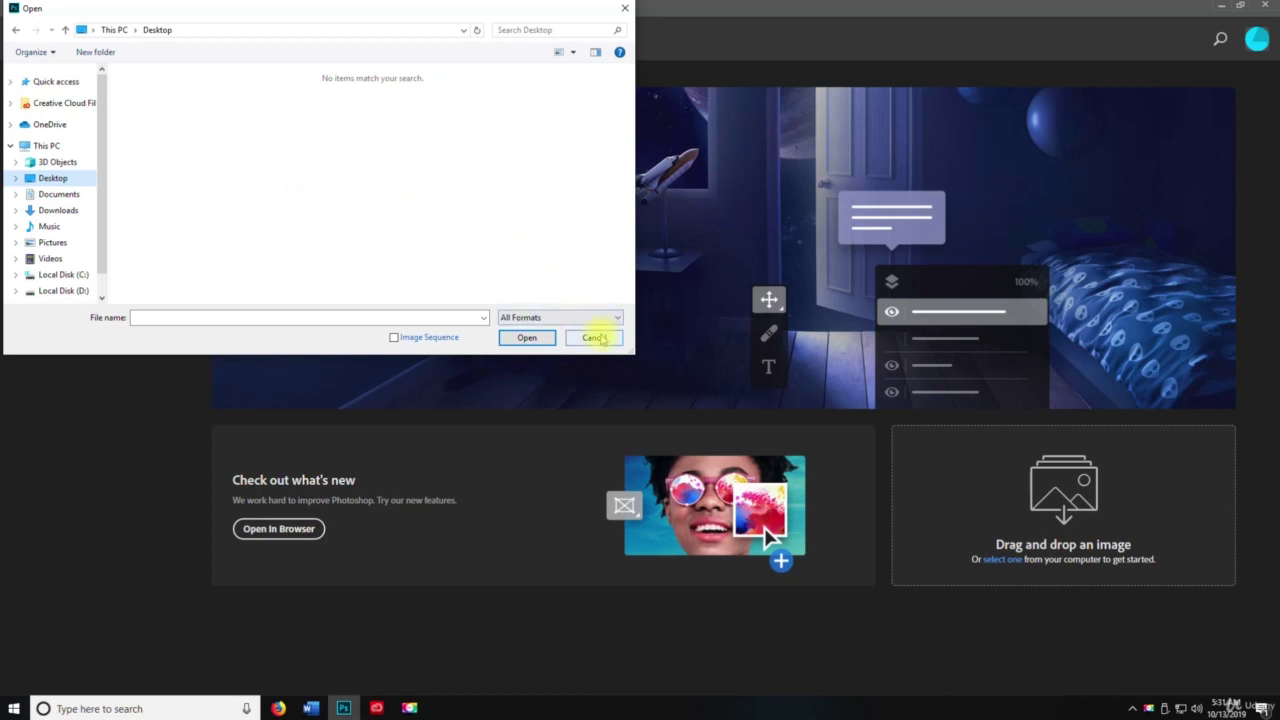
left_click(594, 338)
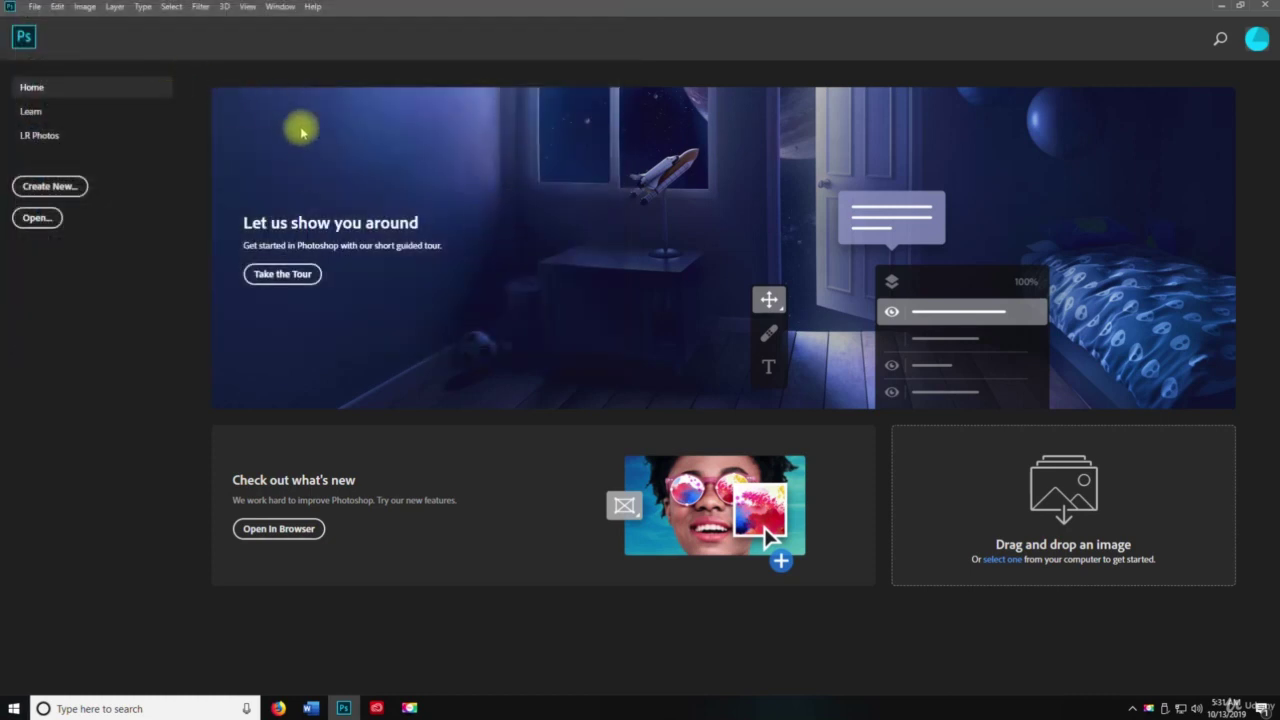
Step: Look up the Open command's shortcut, use it to bring up the Open dialog, and cancel it
left_click(34, 7)
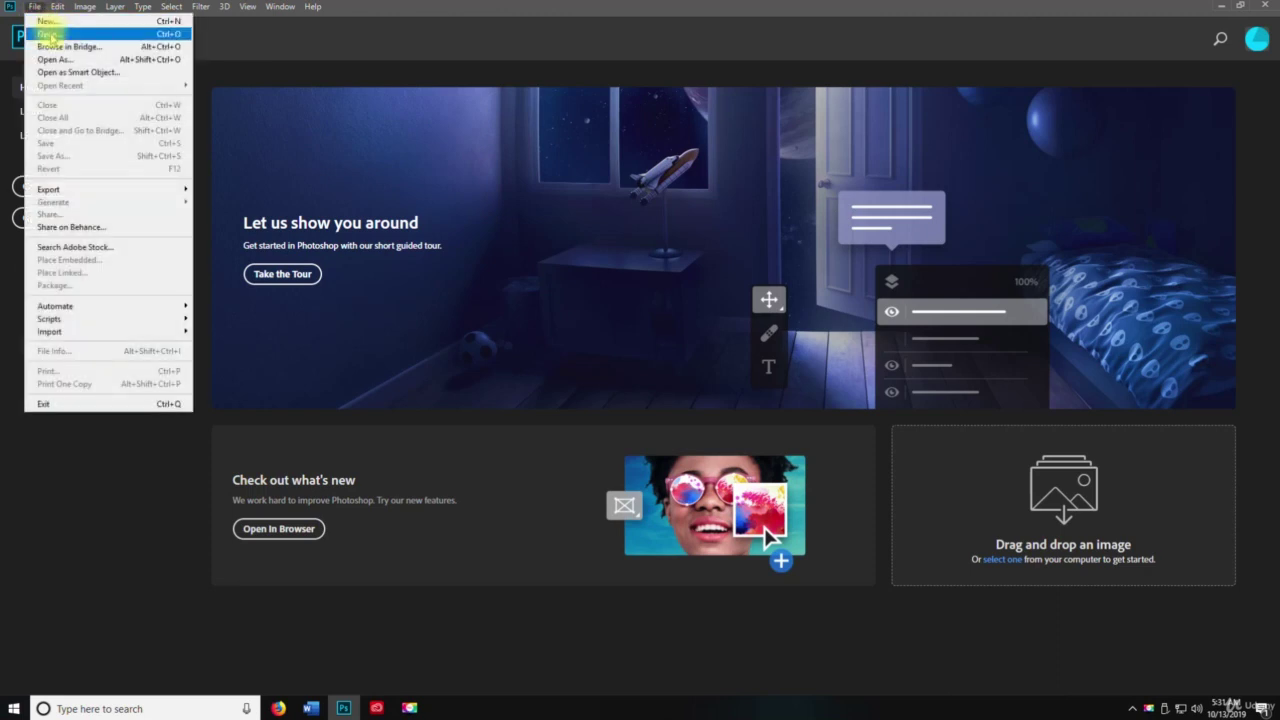
left_click(620, 218)
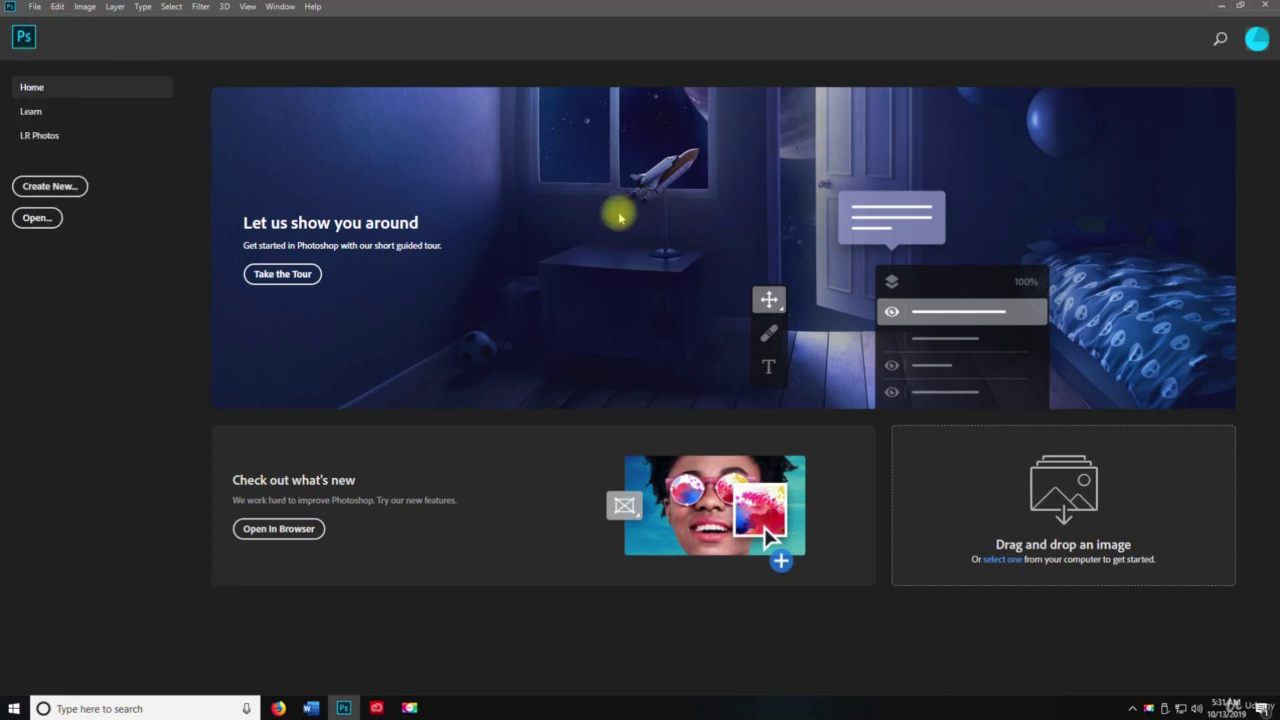
key("ctrl+o")
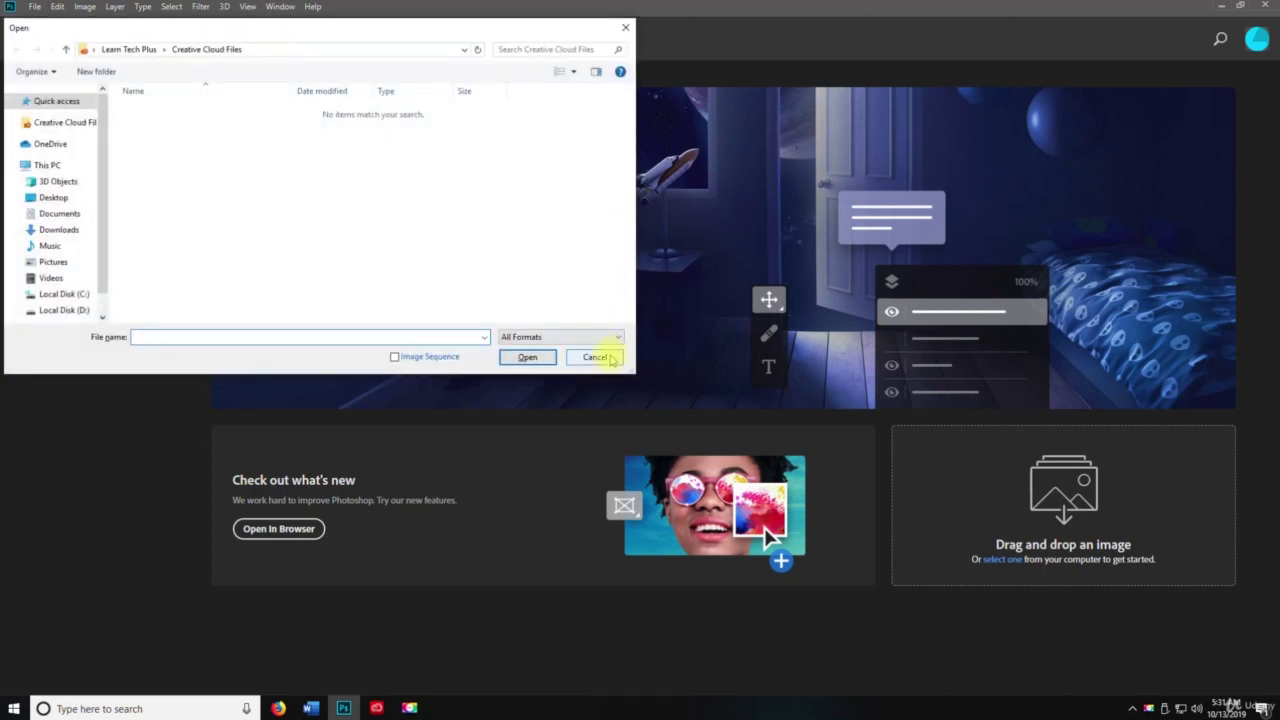
left_click(594, 357)
Step: Try the Browse in Bridge command, and view the Bridge app's details page in Creative Cloud Desktop before returning to Photoshop
left_click(34, 7)
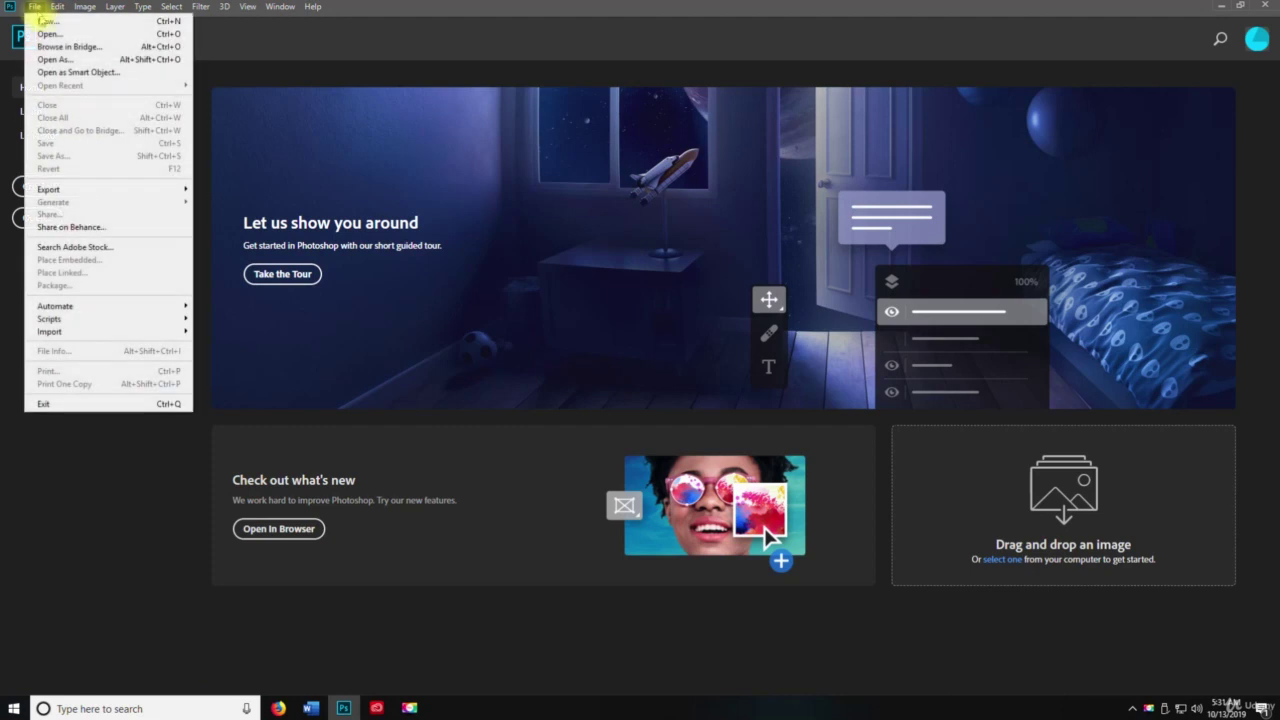
left_click(58, 47)
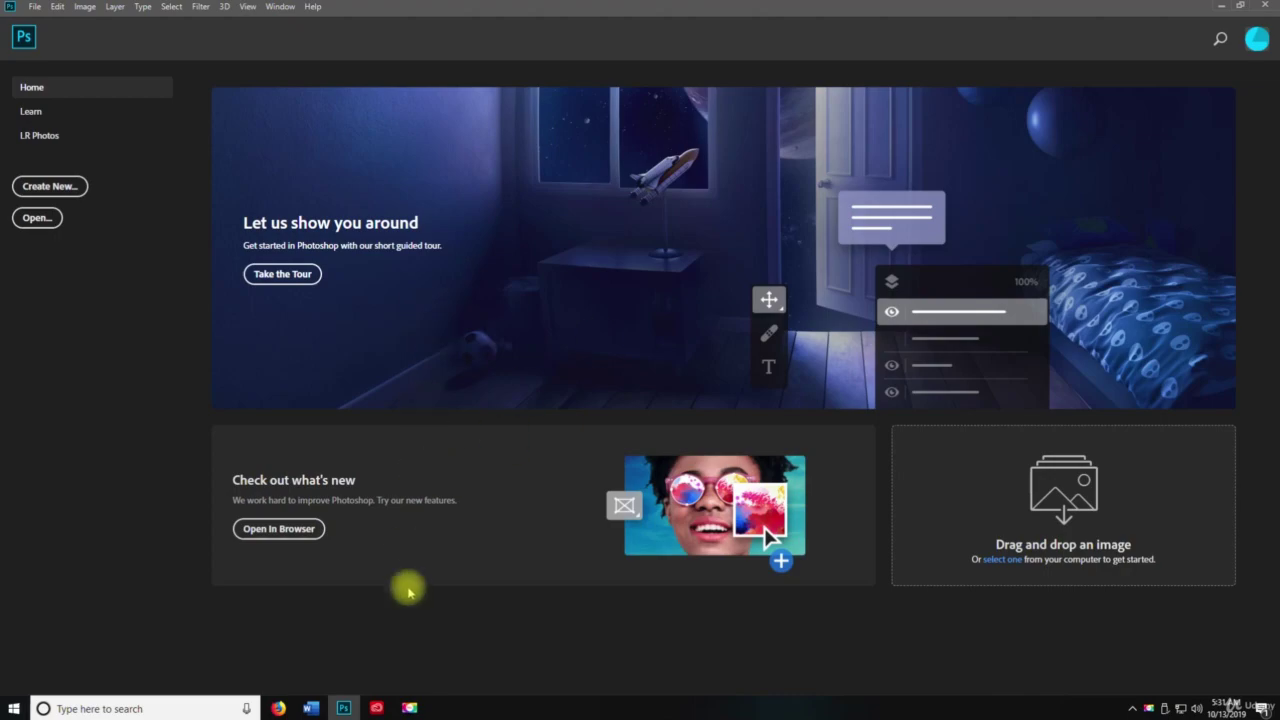
left_click(376, 708)
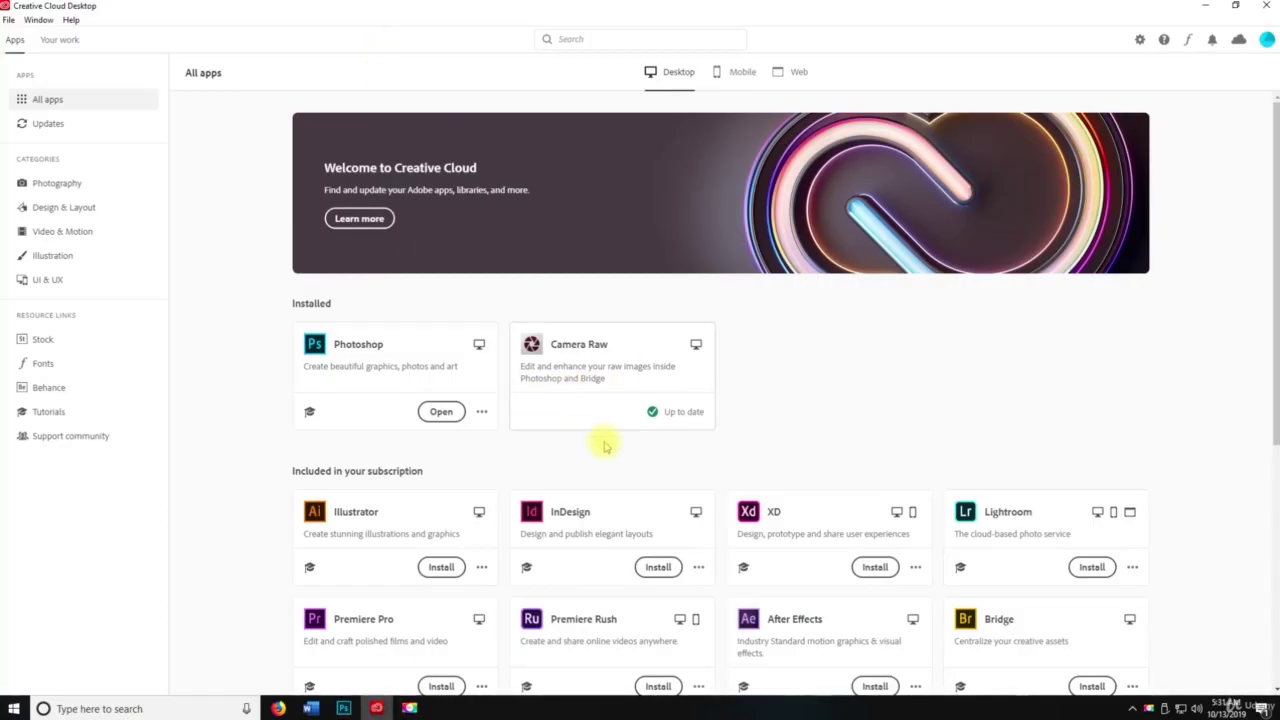
scroll(1000, 418, "down", 2)
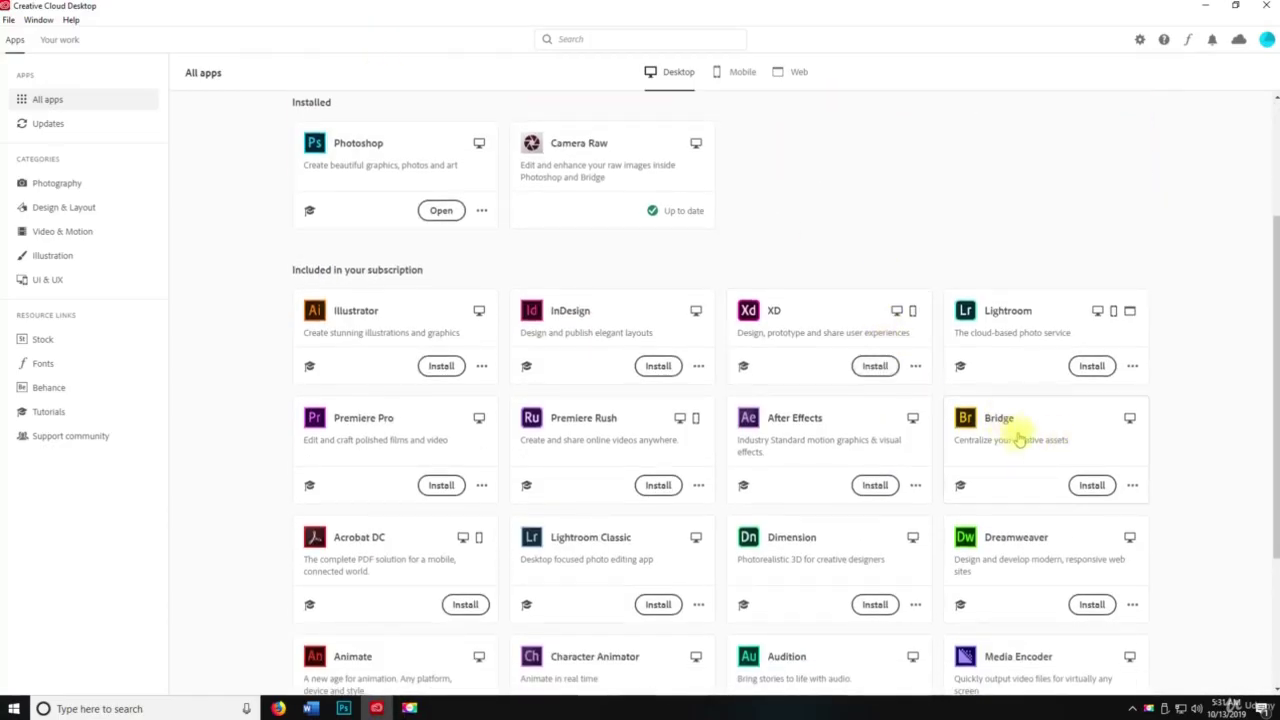
left_click(1025, 428)
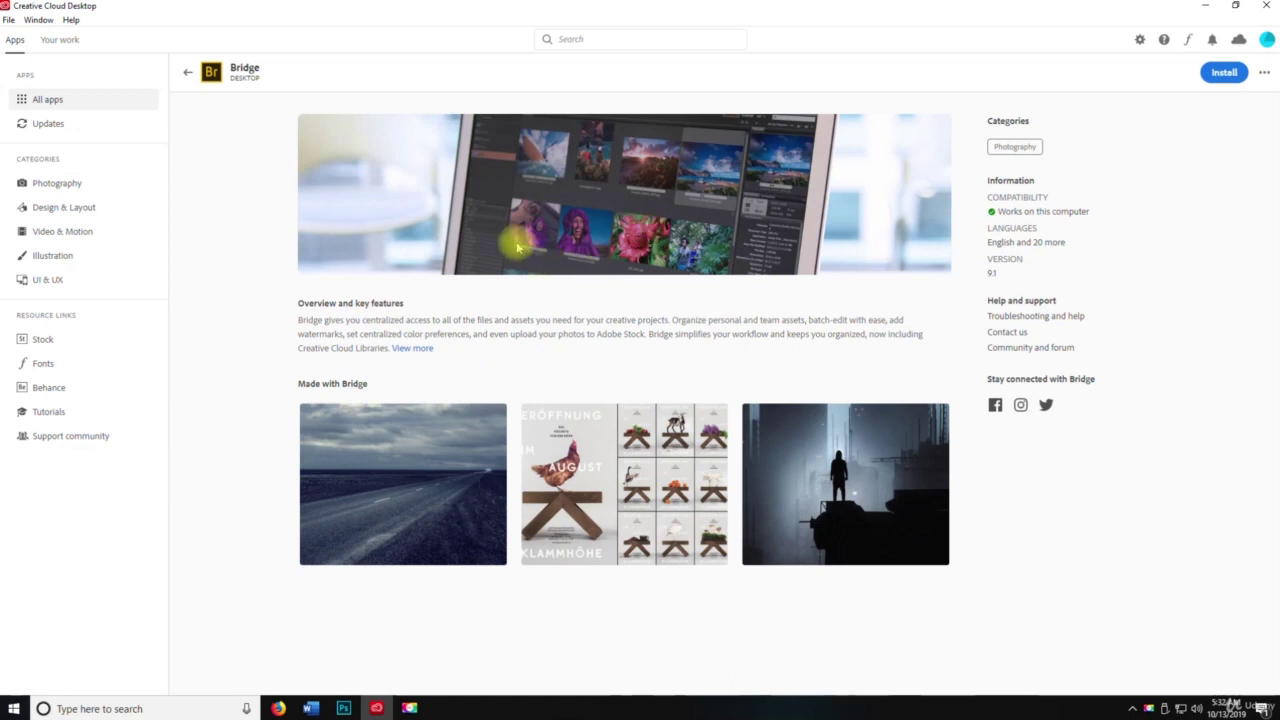
left_click(1203, 6)
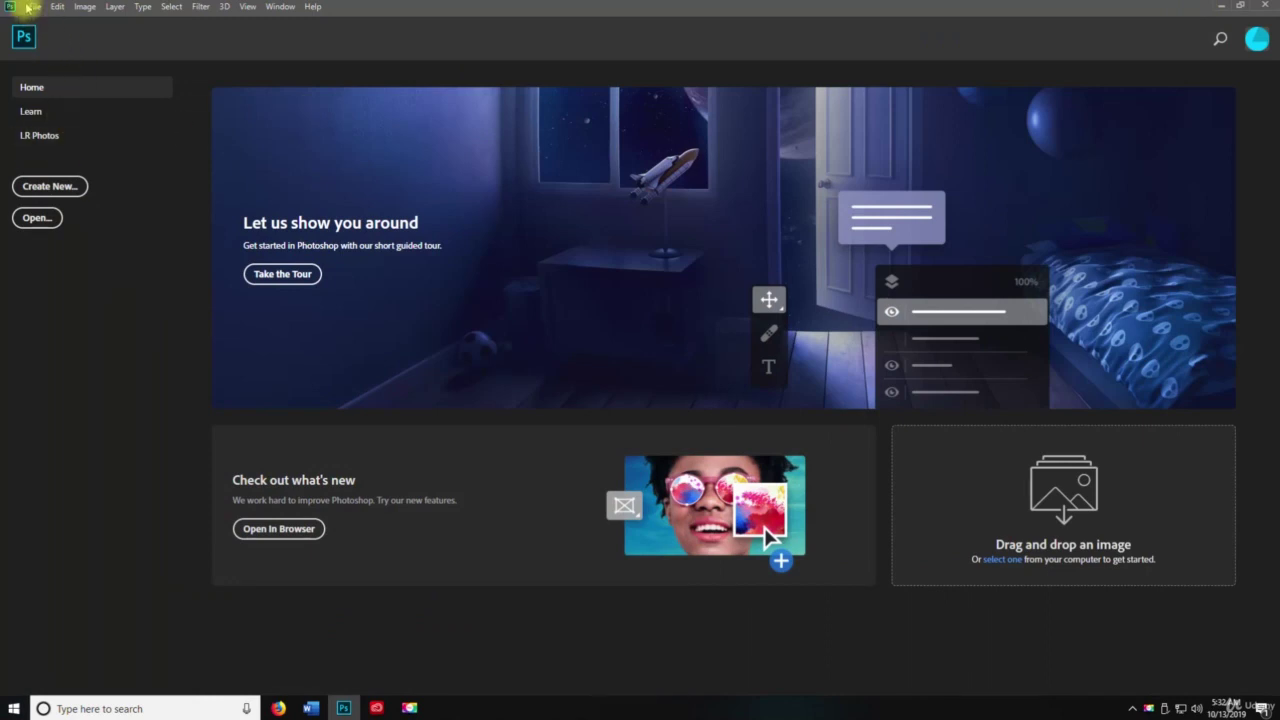
Step: Look up the Browse in Bridge command's shortcut and try it from the home screen
left_click(33, 6)
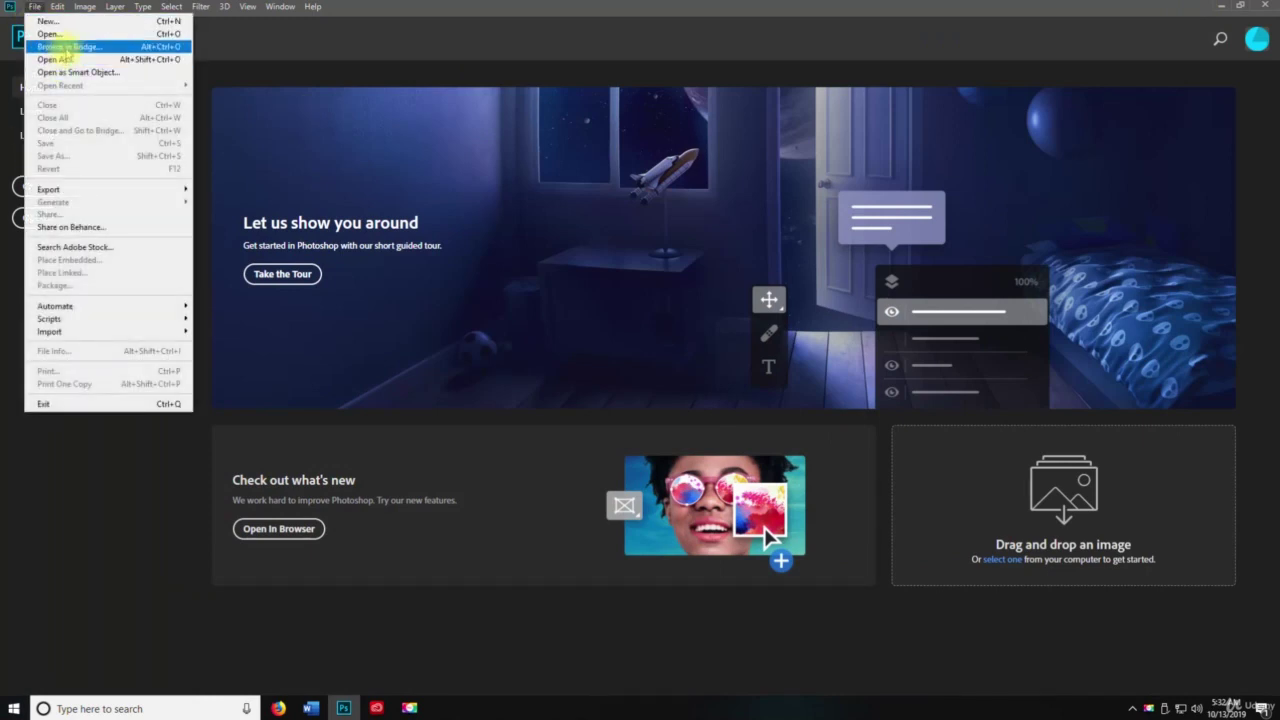
left_click(422, 136)
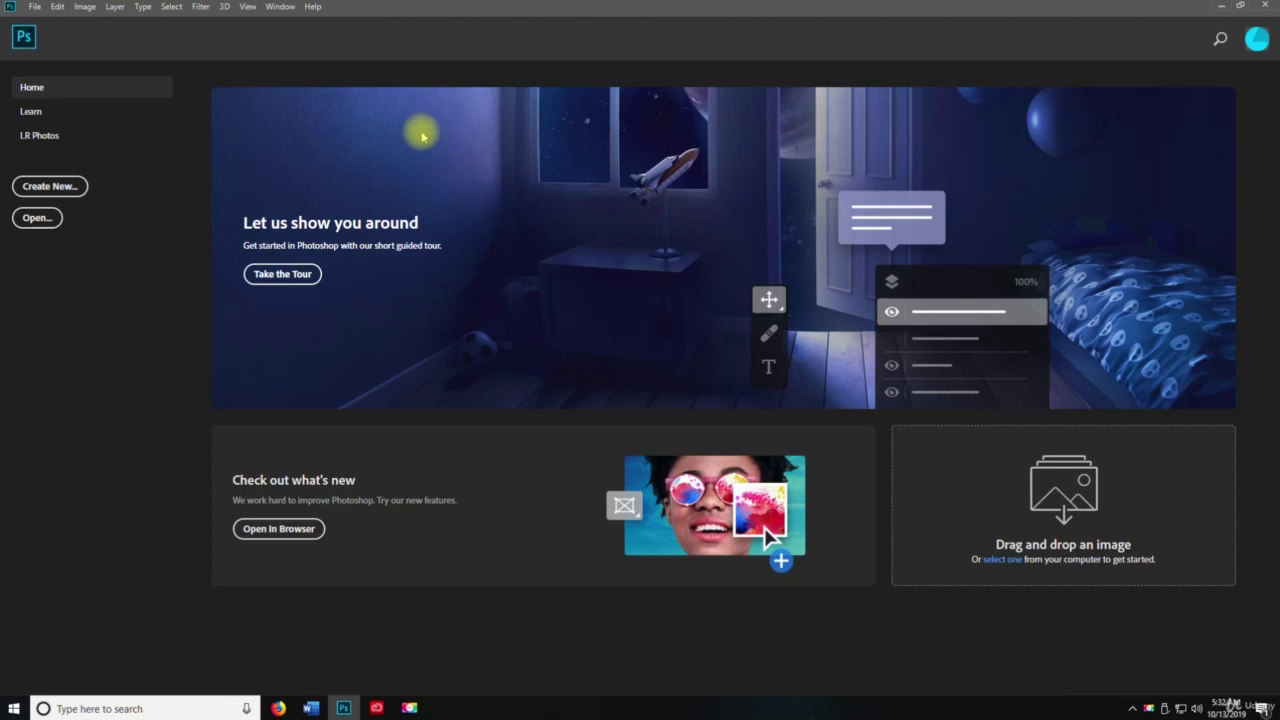
key("ctrl+alt+o")
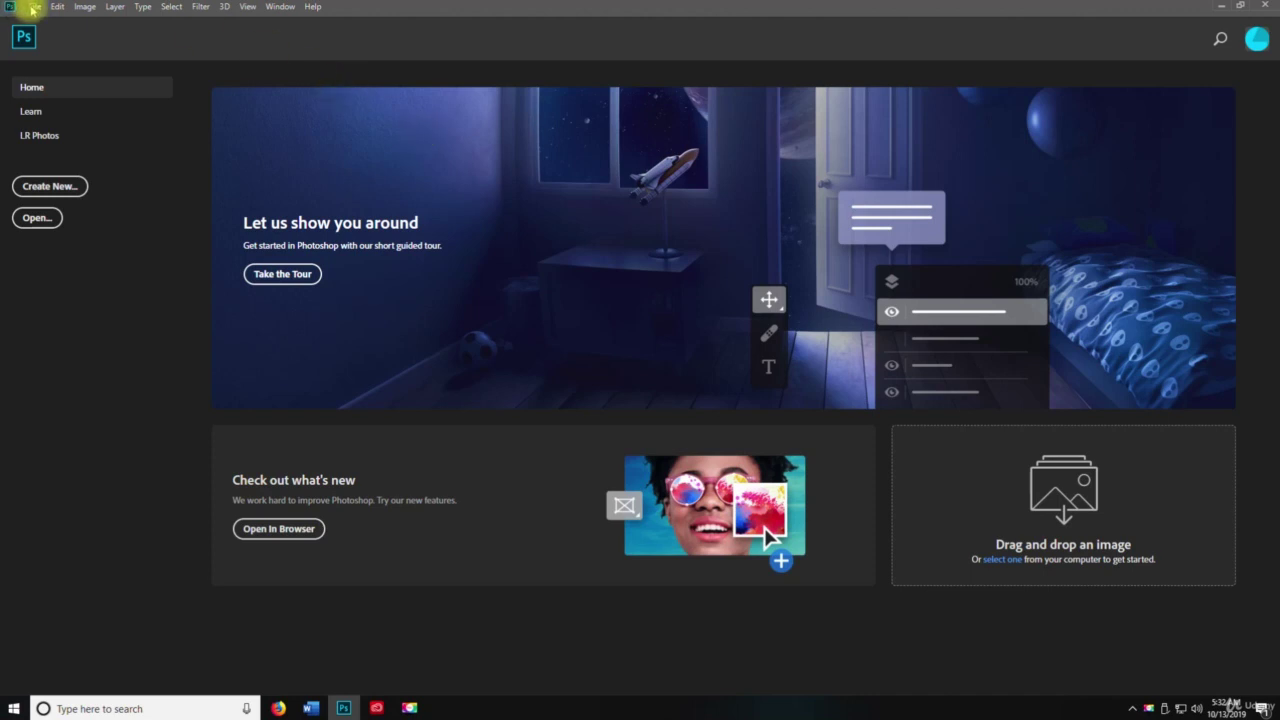
Step: Bring up the Open As dialog and reposition it so that its file format list can be shown in full
left_click(33, 7)
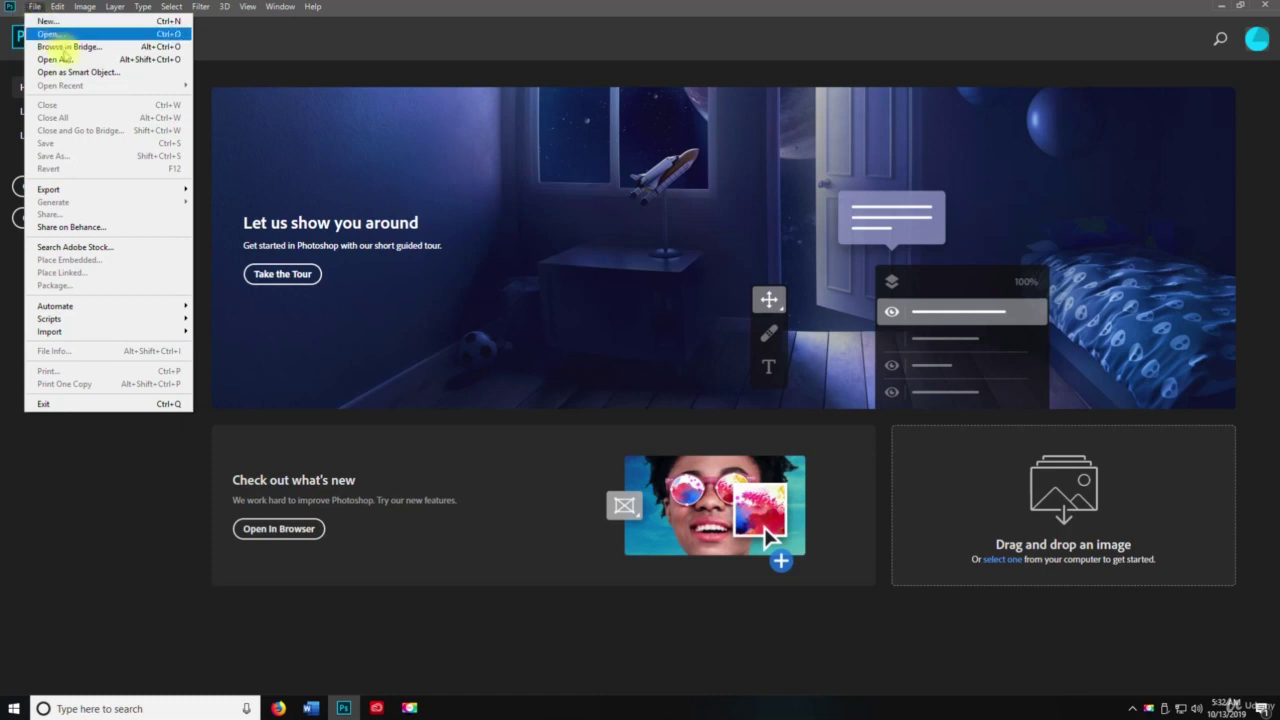
left_click(70, 62)
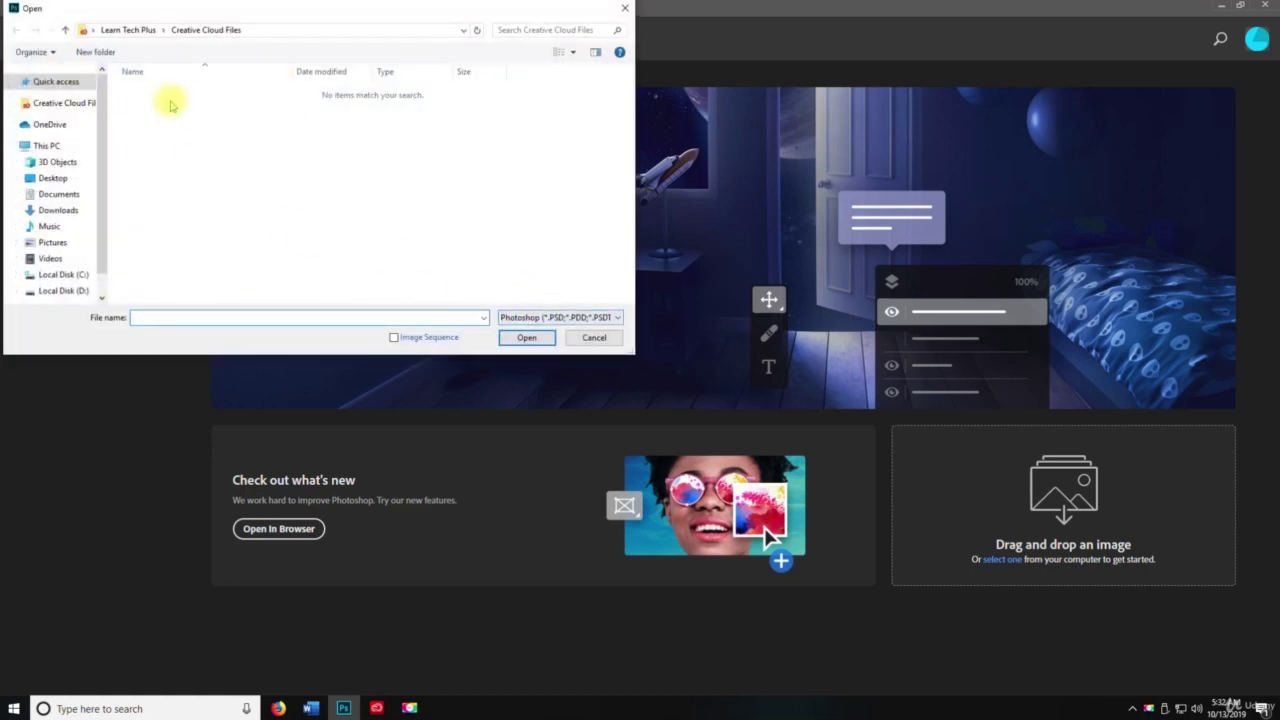
left_click_drag(148, 12, 538, 63)
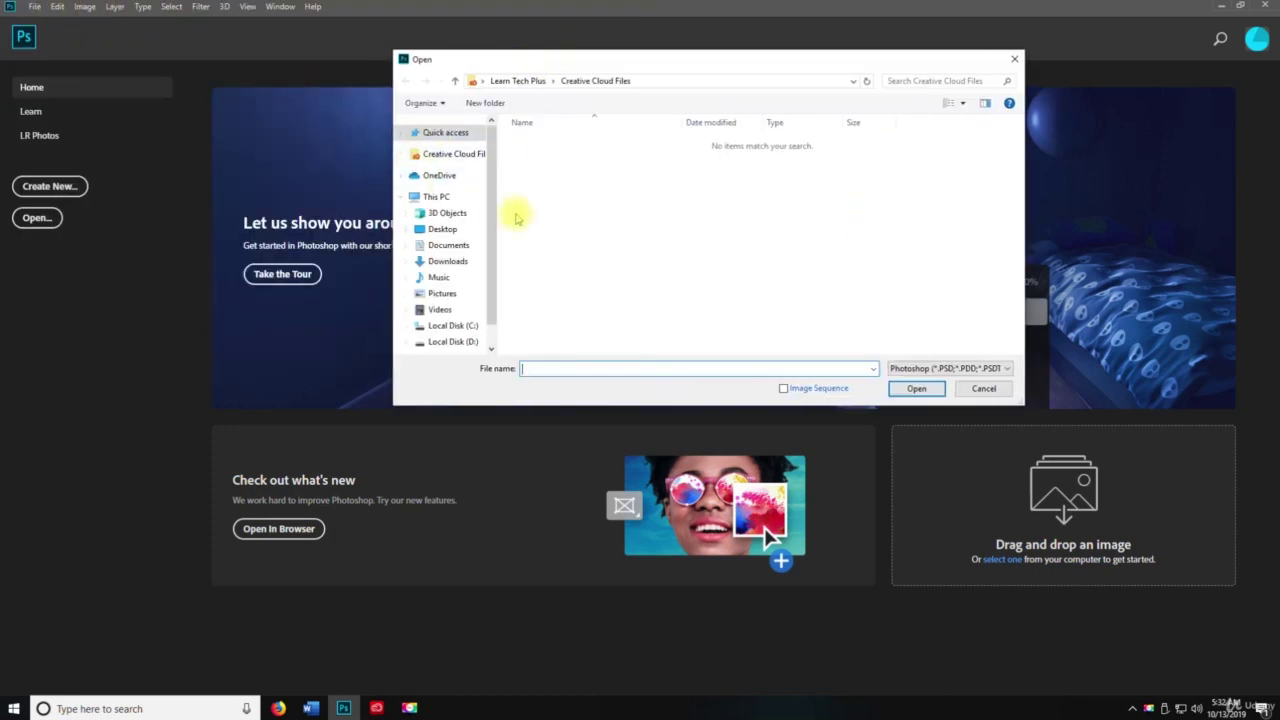
left_click(945, 368)
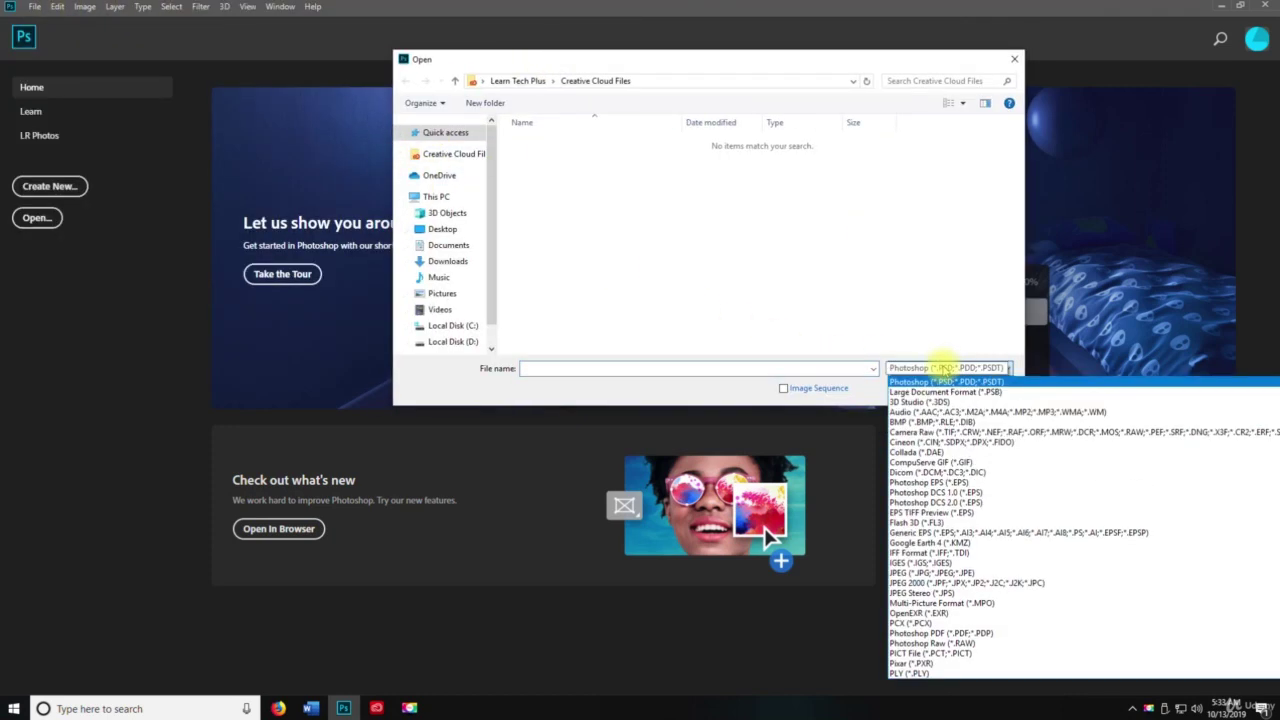
left_click(815, 62)
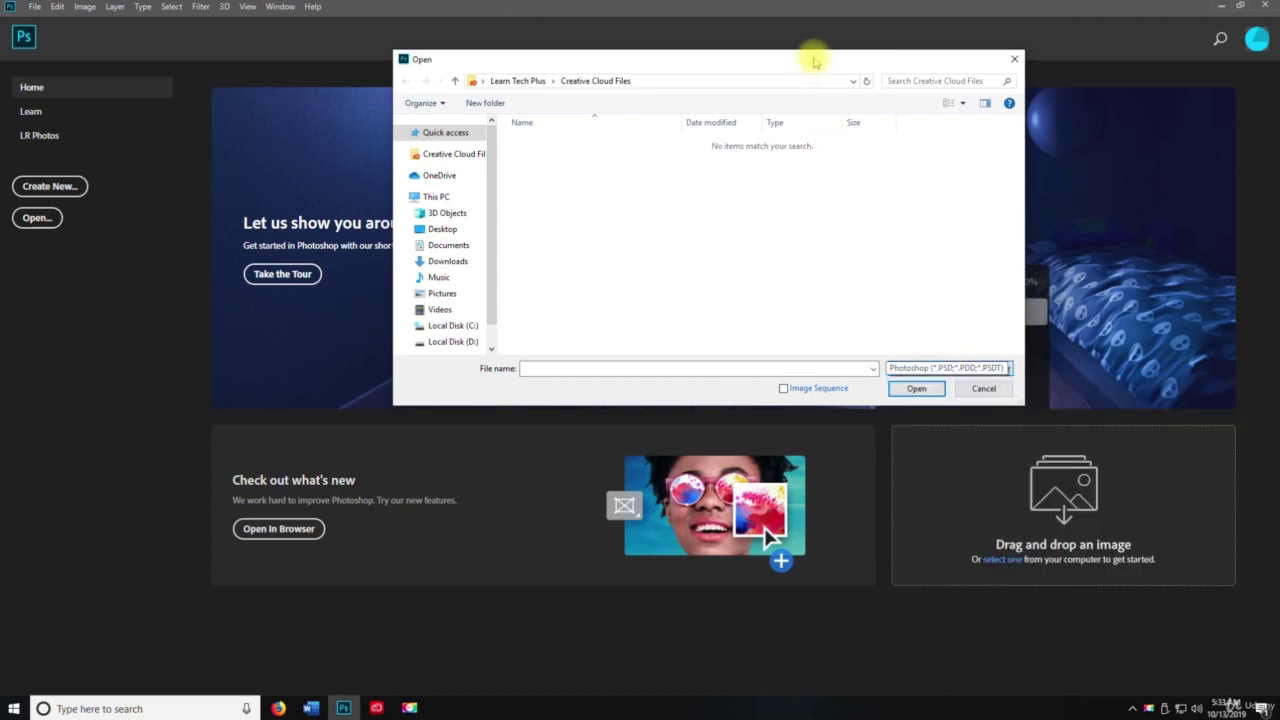
left_click_drag(725, 65, 377, 54)
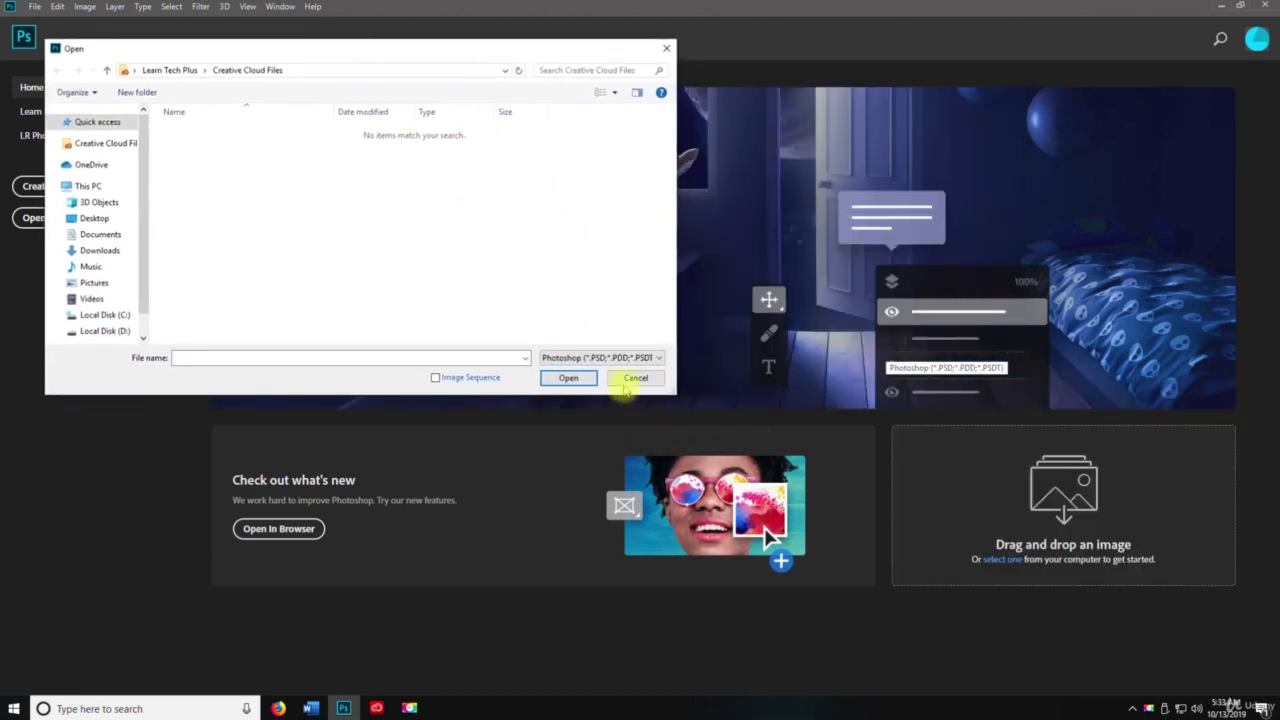
left_click(594, 357)
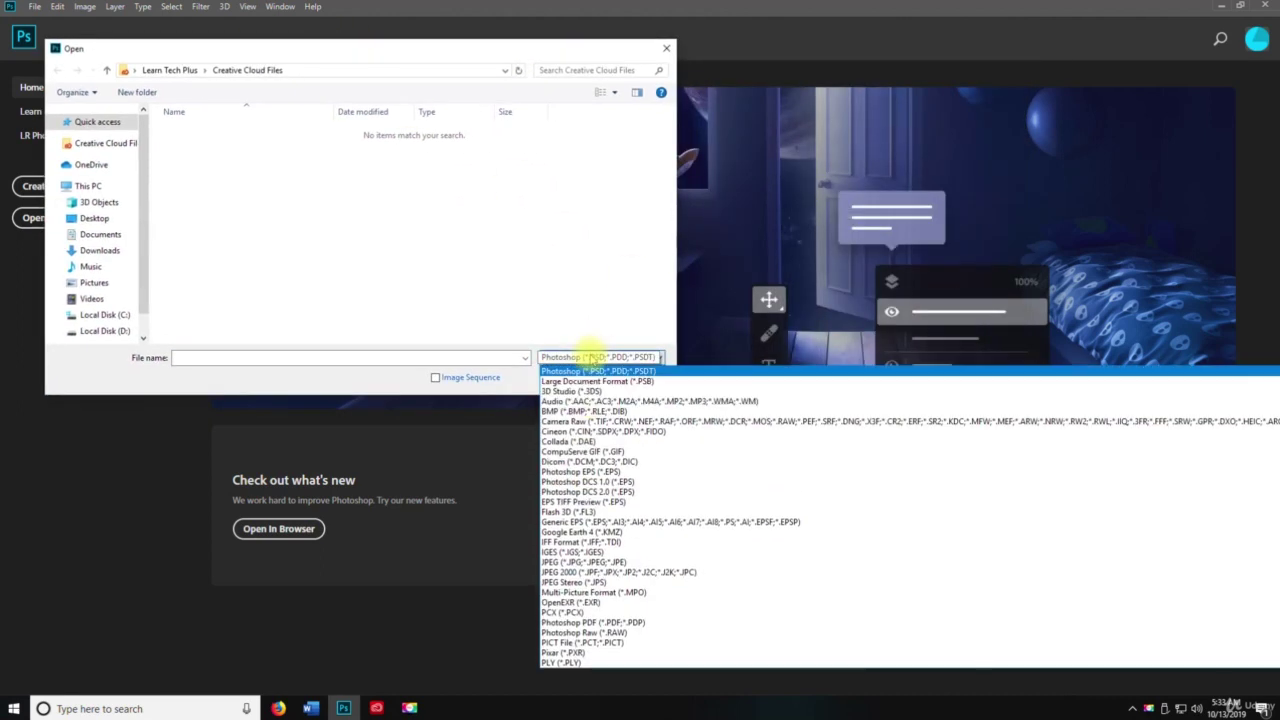
left_click(493, 50)
left_click_drag(491, 49, 456, 44)
Step: Examine the complete list of file formats in the Open As dialog, and cancel without choosing a file
left_click(580, 353)
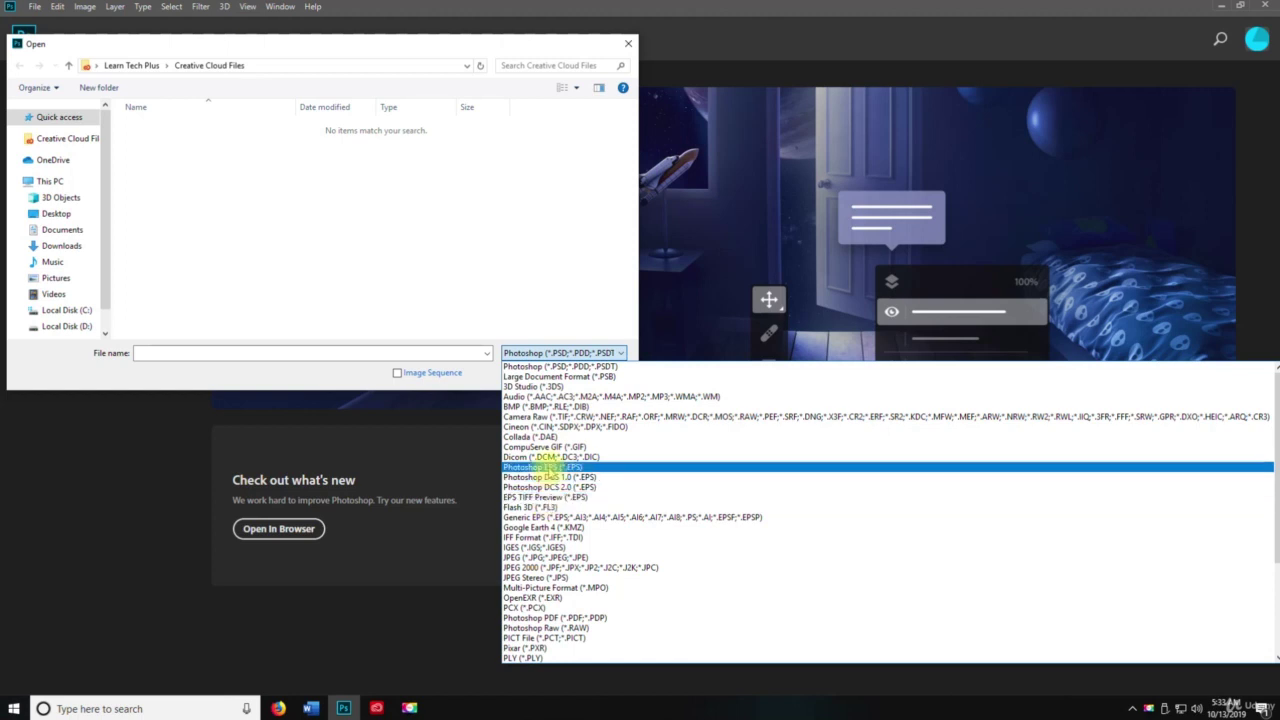
scroll(550, 510, "down", 5)
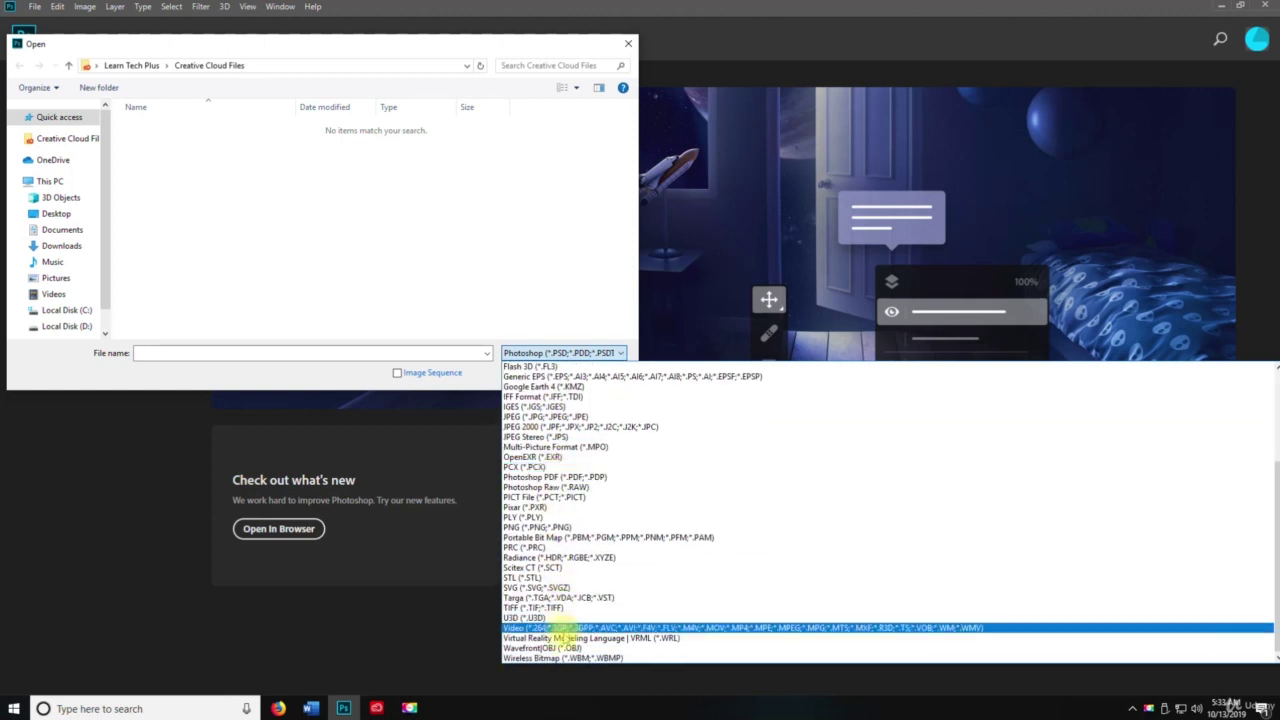
scroll(566, 583, "up", 3)
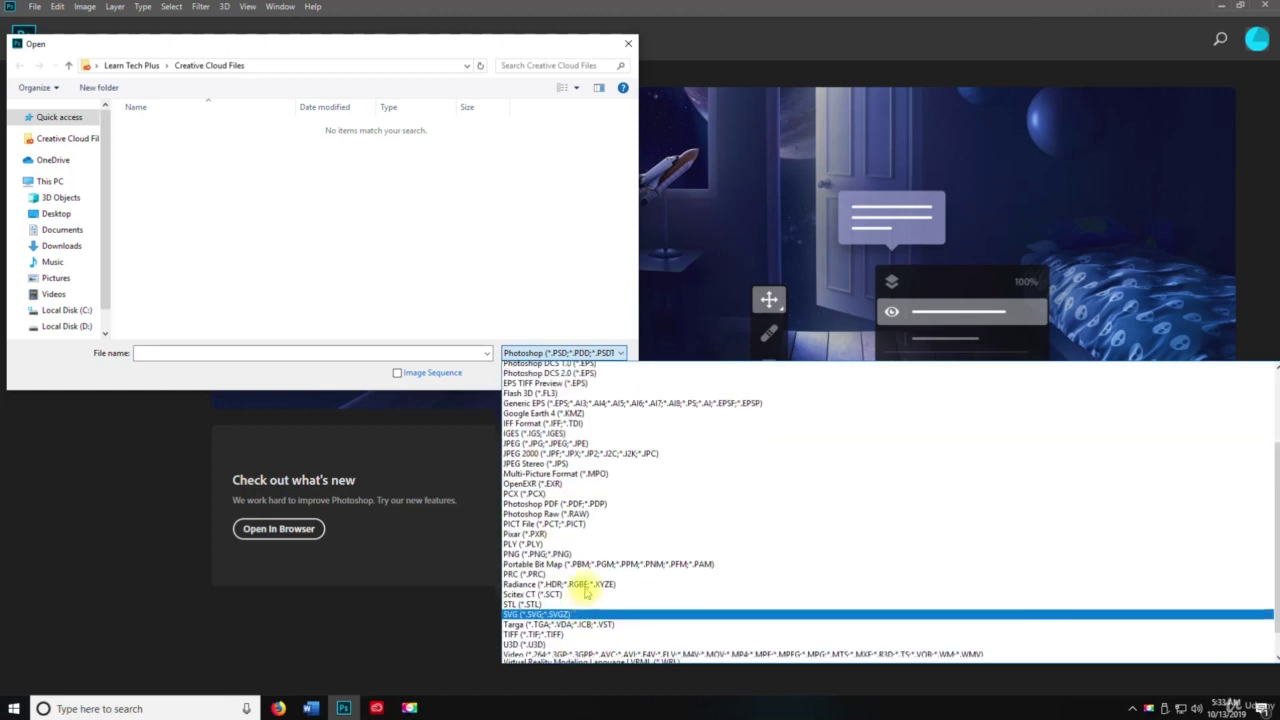
left_click(548, 212)
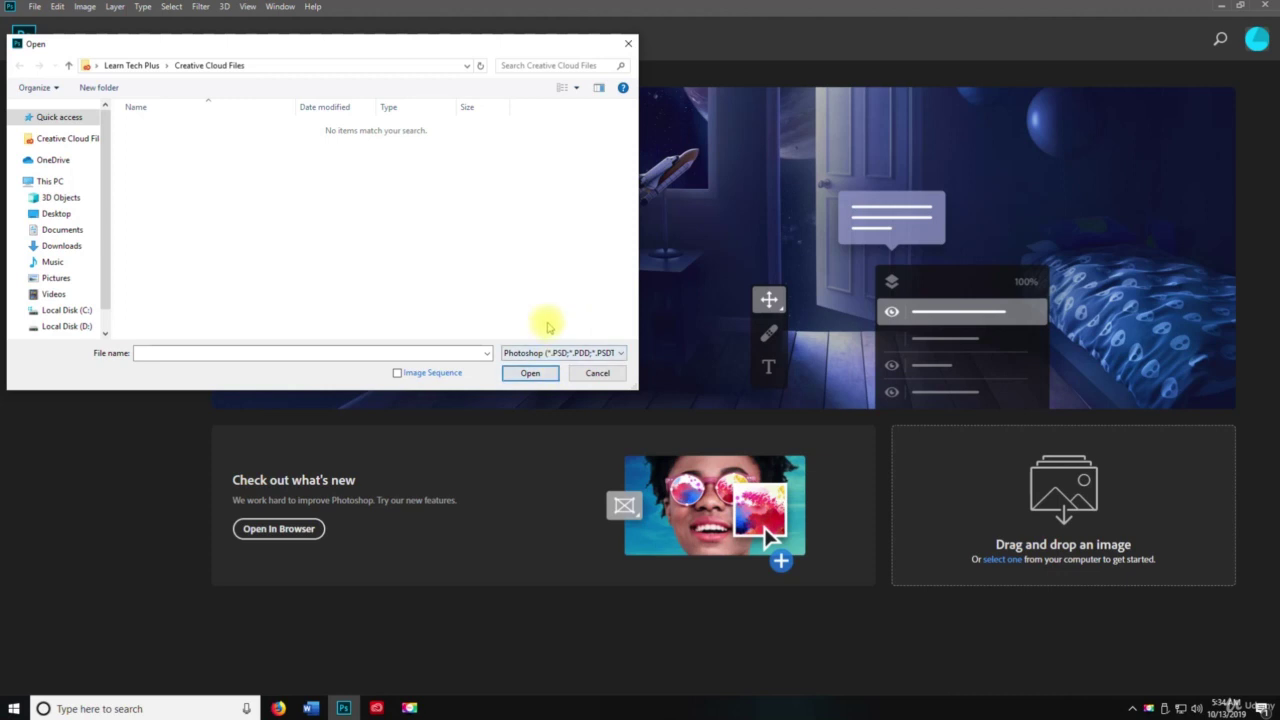
left_click(555, 352)
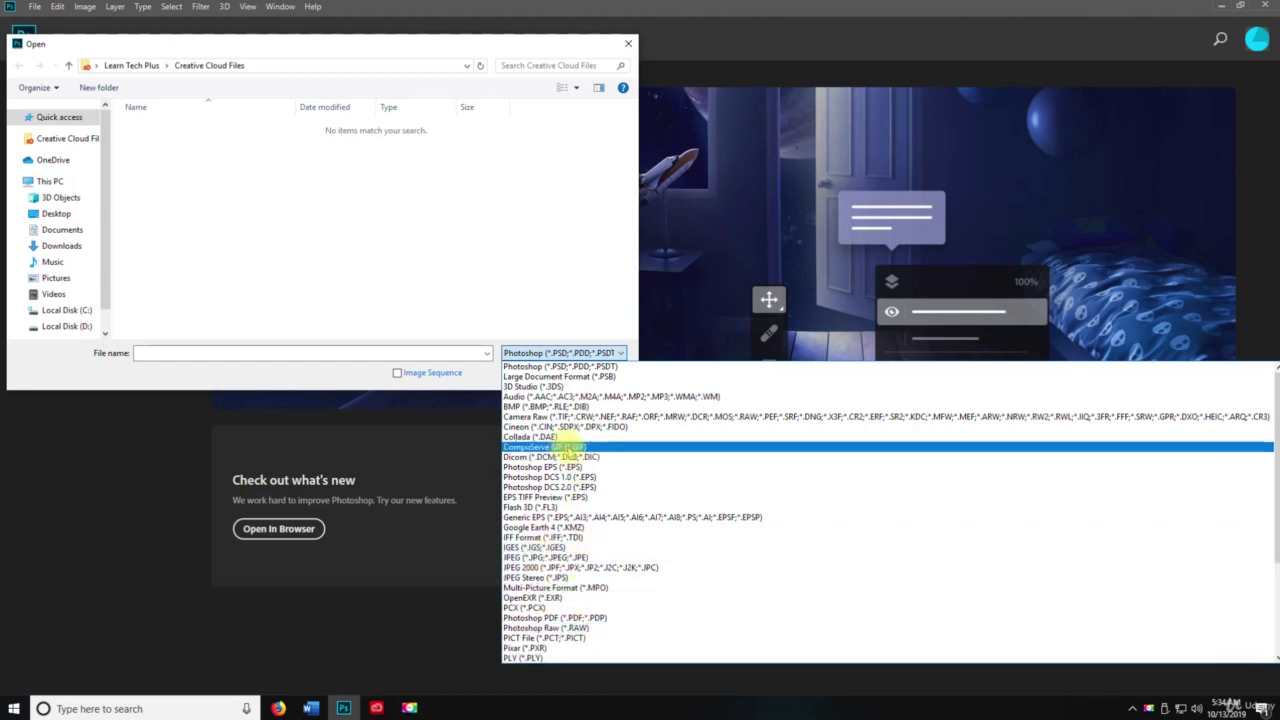
scroll(578, 468, "down", 5)
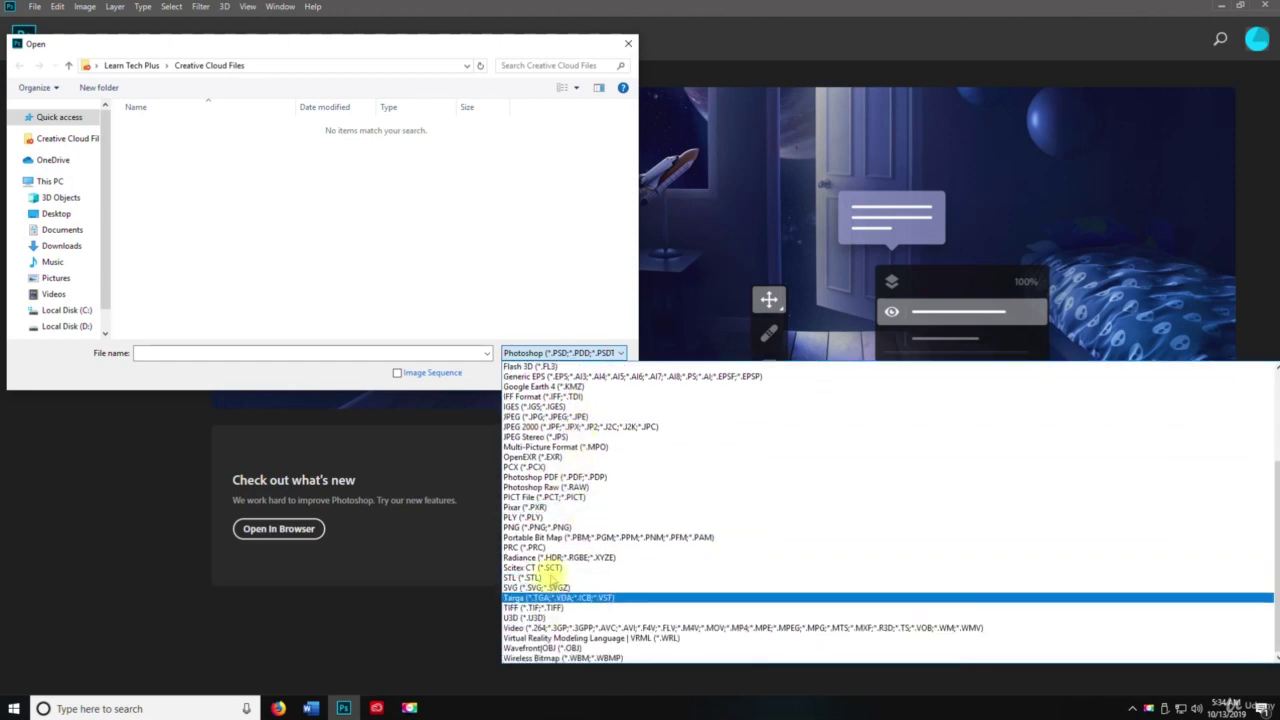
left_click(528, 238)
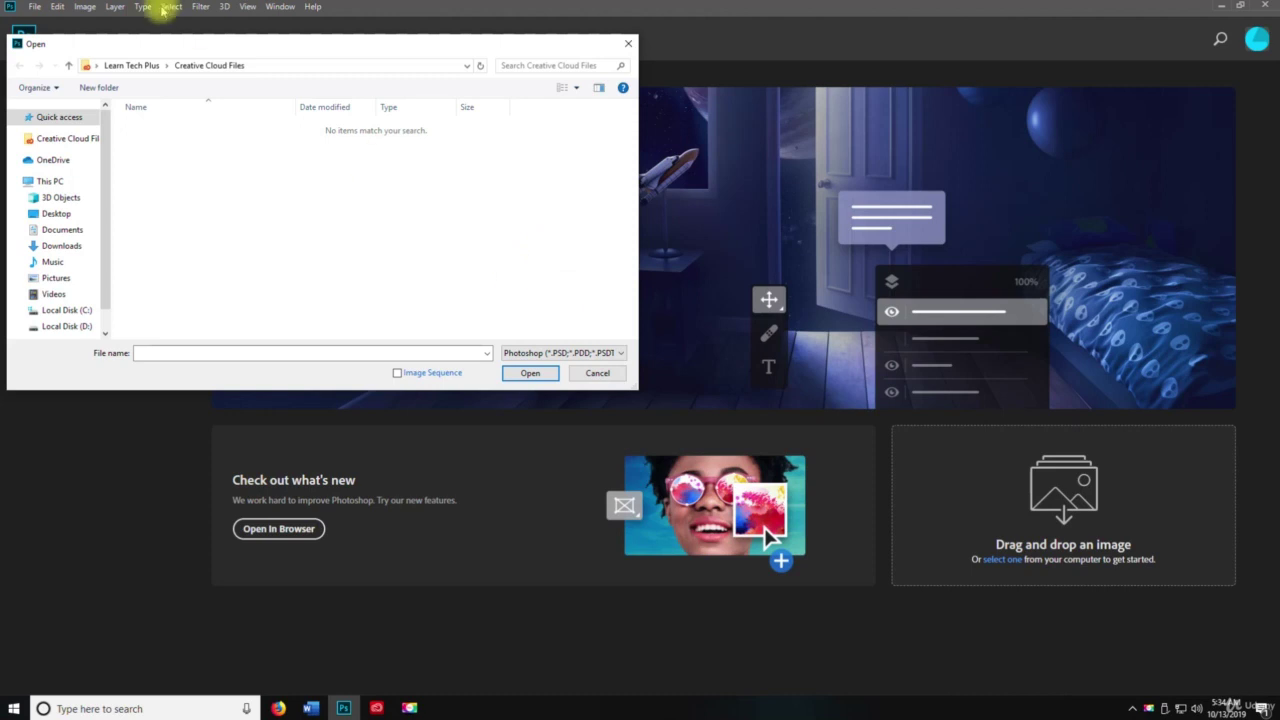
left_click(594, 373)
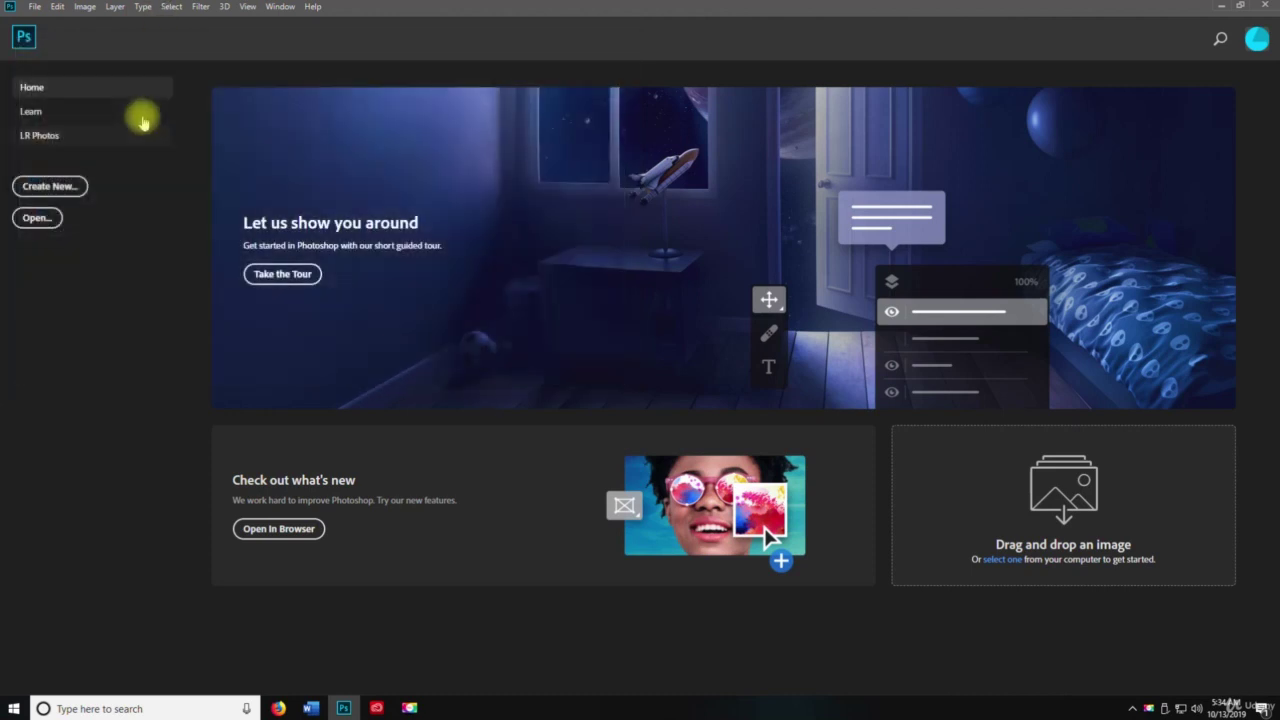
Step: Look up the Open As command's shortcut, use it to bring up the dialog, and cancel it
left_click(34, 7)
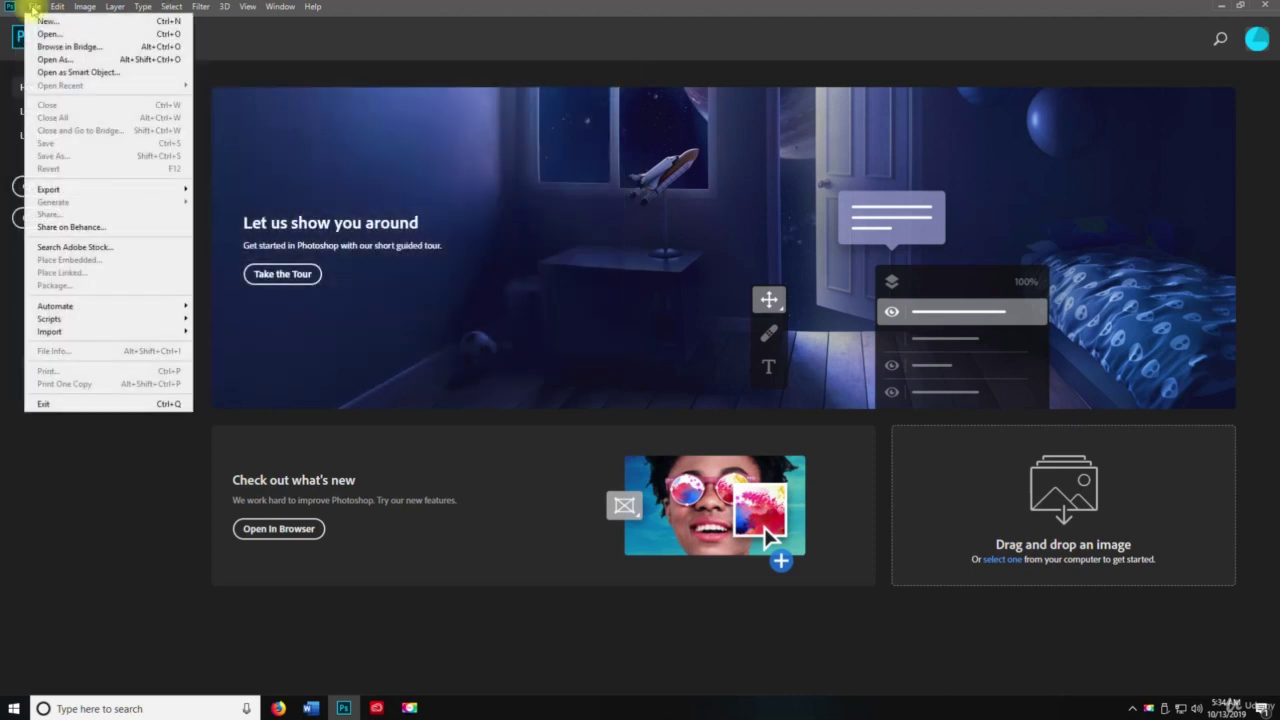
left_click(34, 7)
left_click(33, 8)
left_click(33, 8)
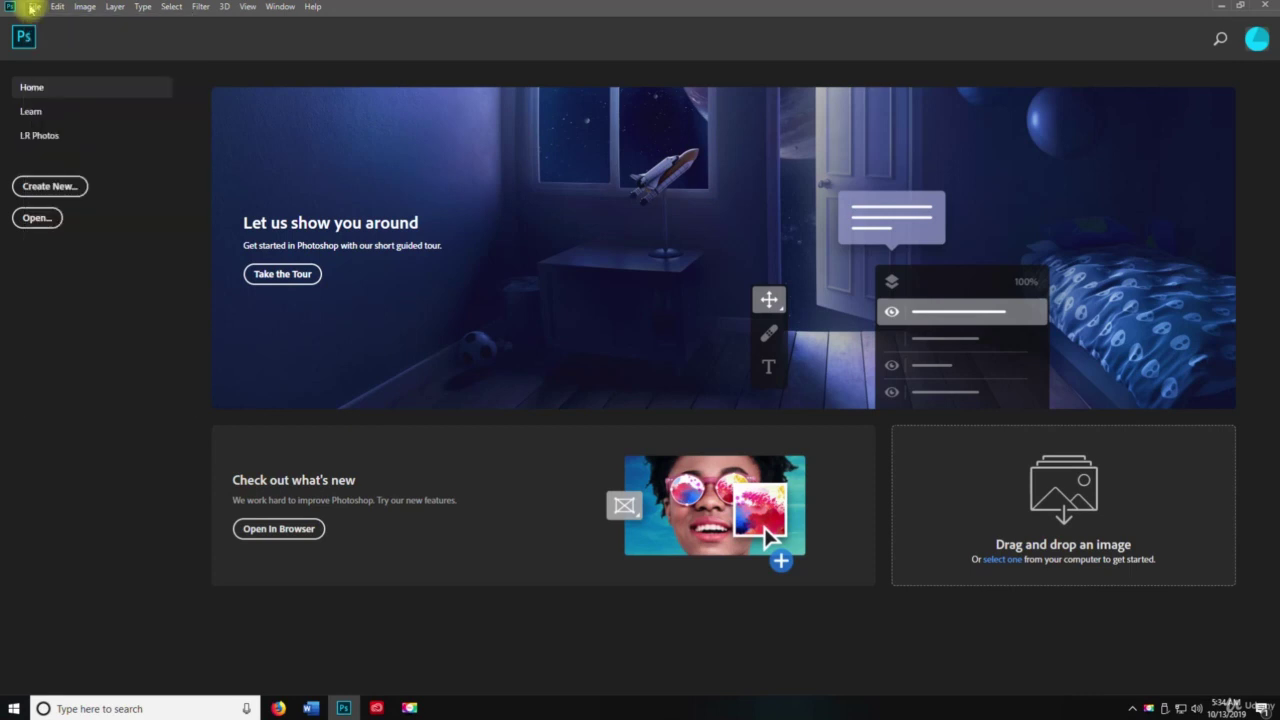
key("ctrl+alt+shift+o")
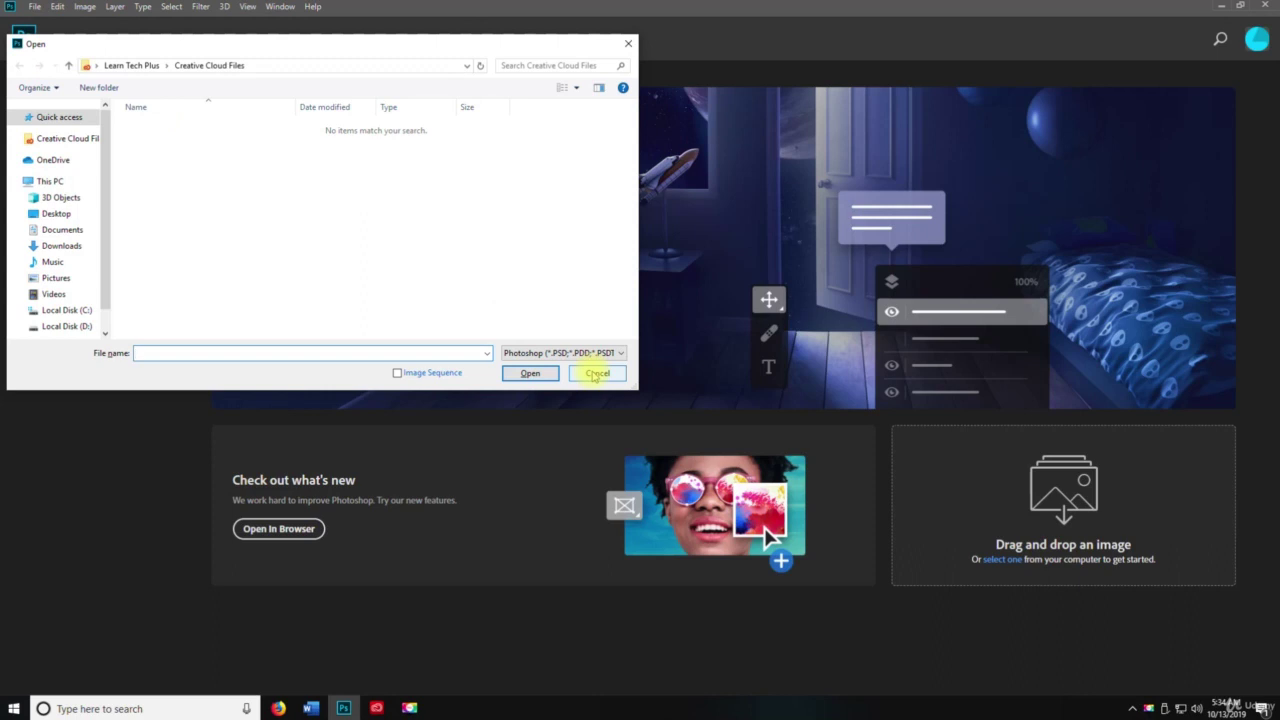
left_click(596, 374)
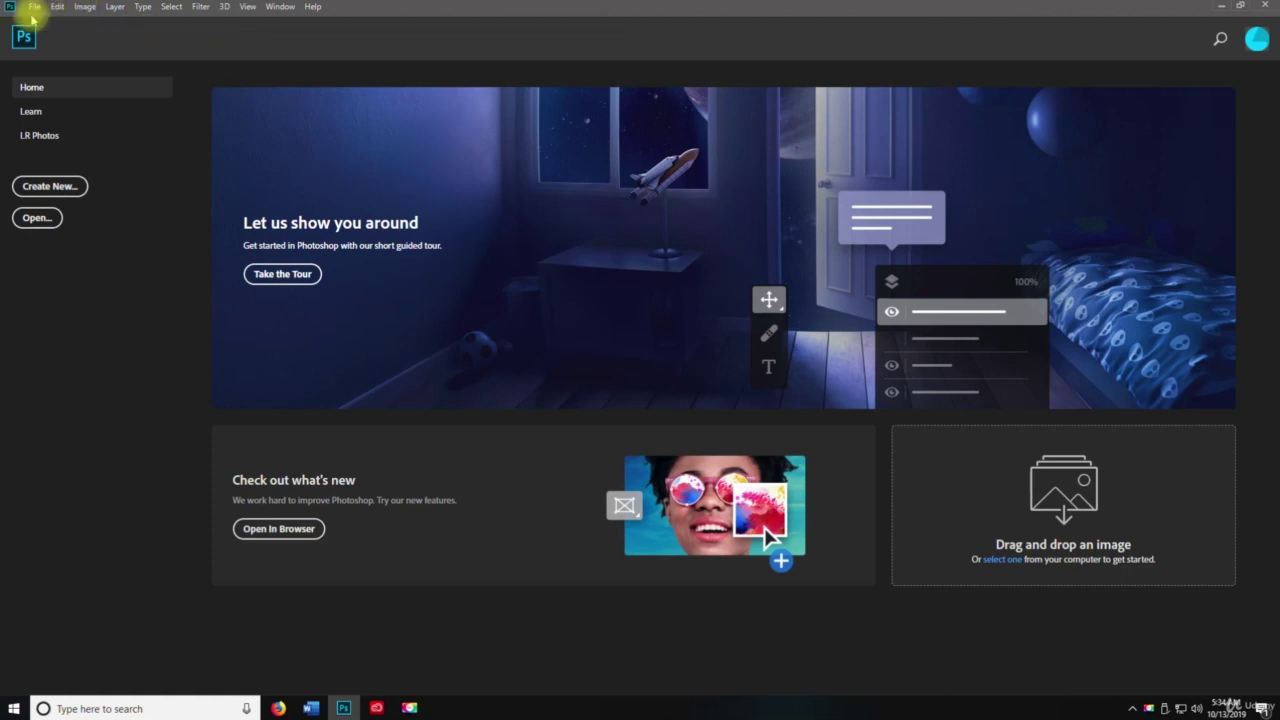
Step: Bring up Open as Smart Object, examine its file format list, and cancel without choosing a file
left_click(34, 6)
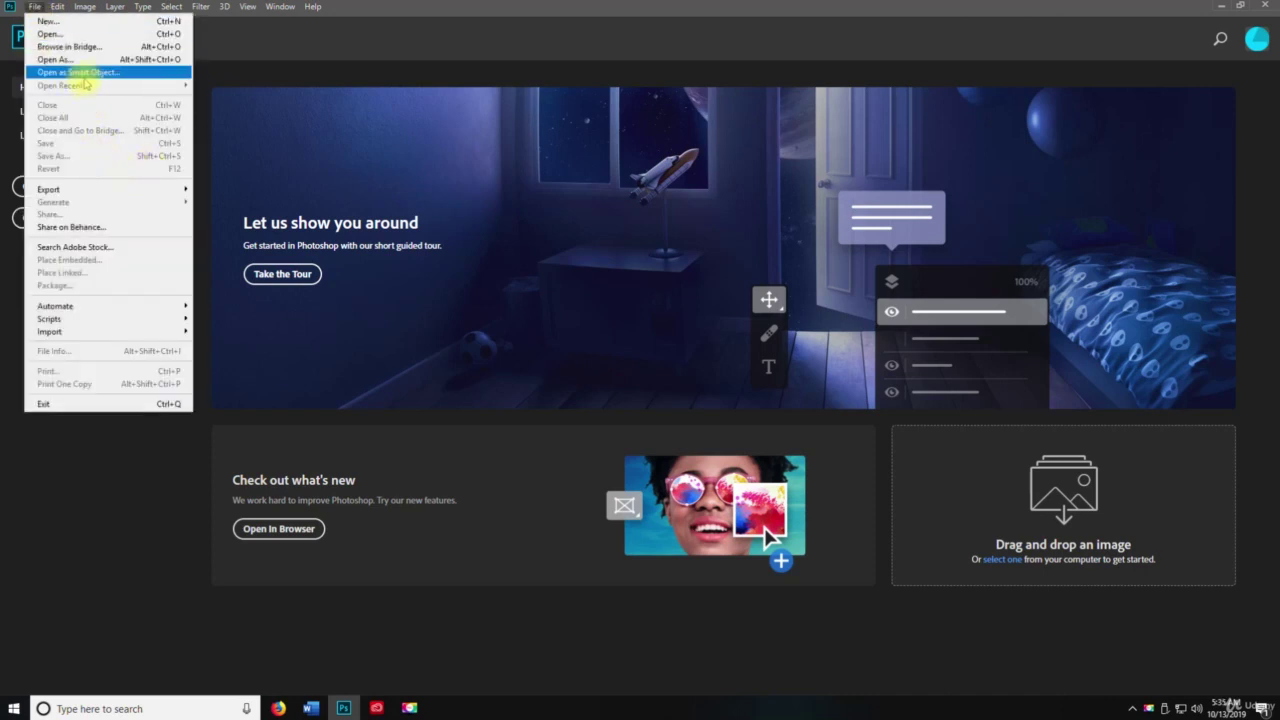
left_click(86, 75)
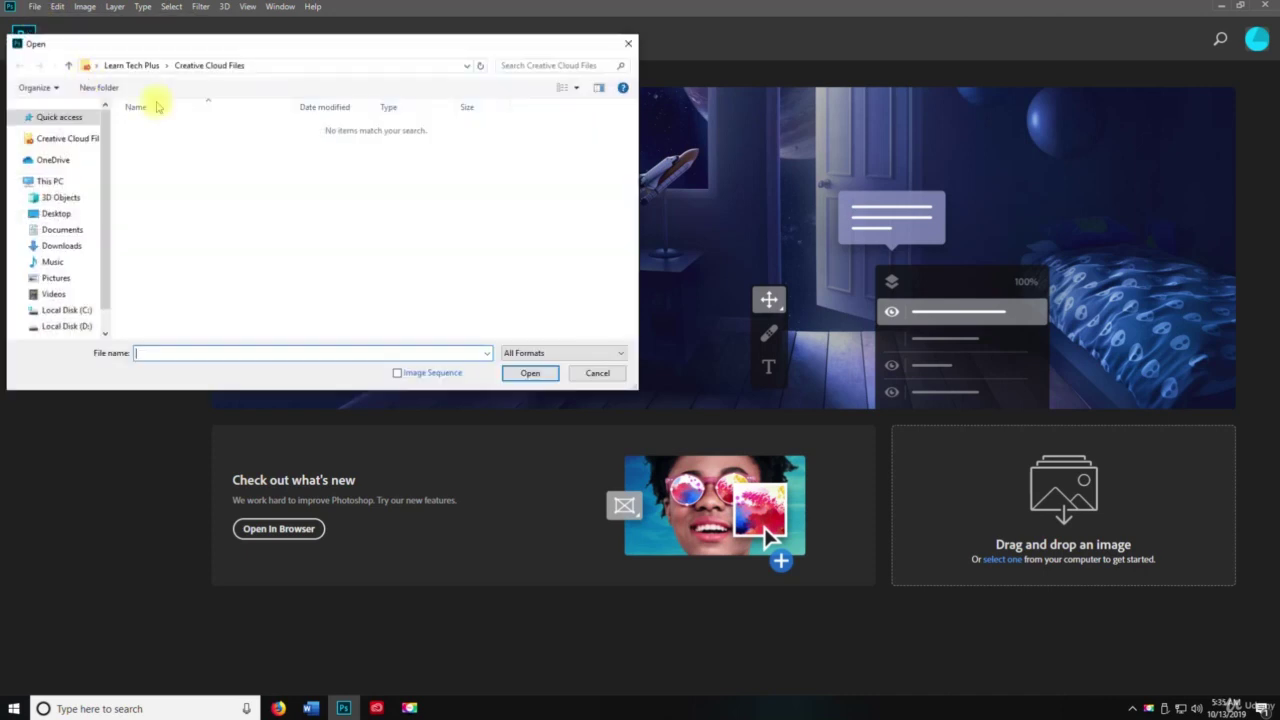
left_click(527, 353)
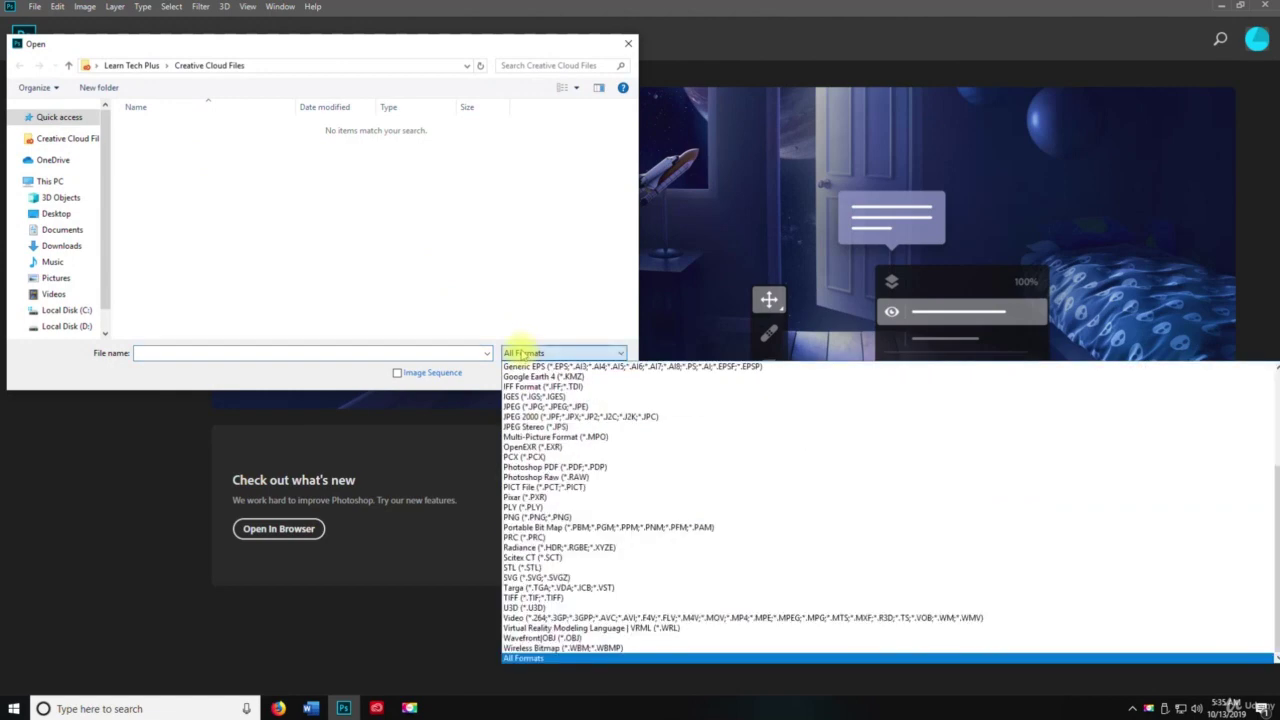
scroll(614, 557, "down", 5)
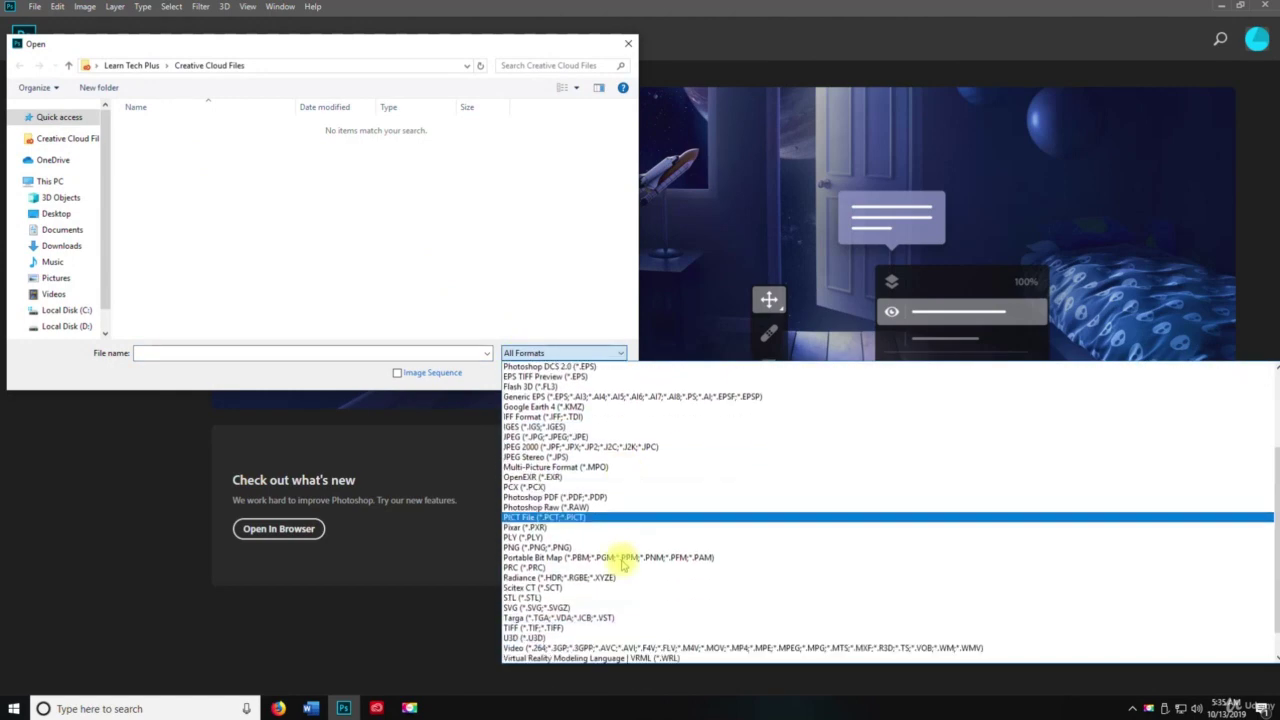
left_click(562, 659)
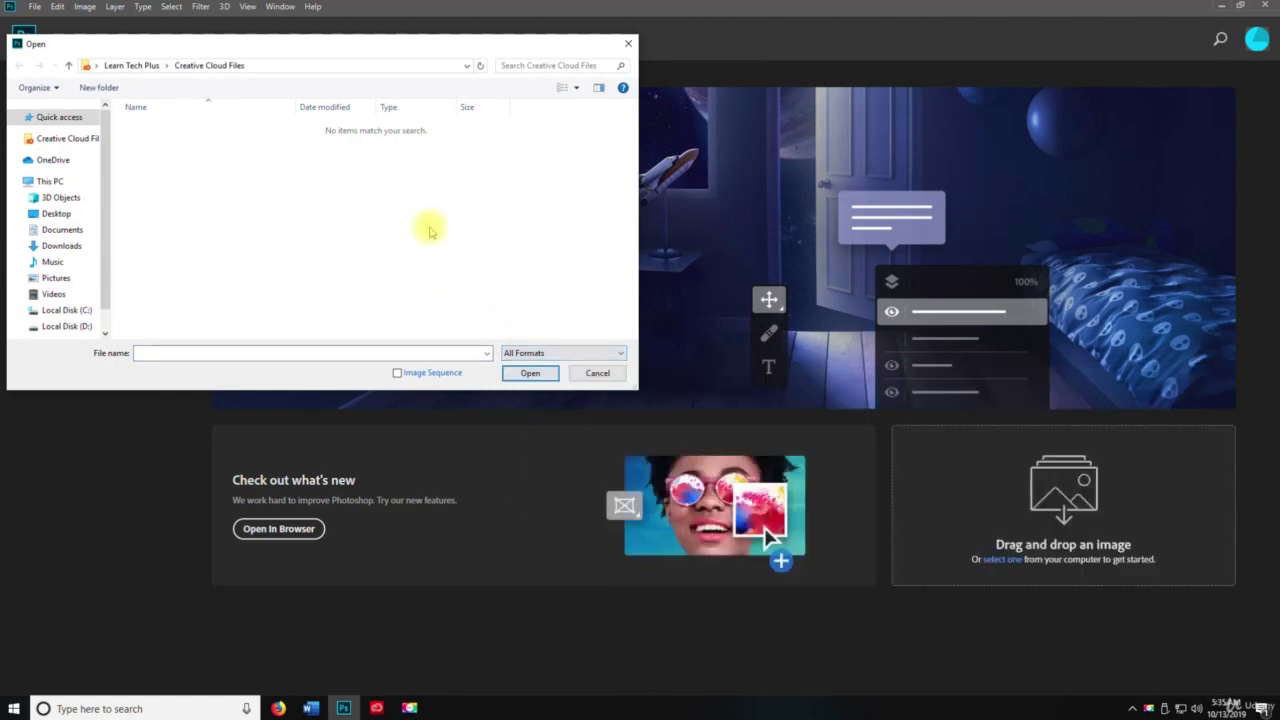
left_click(598, 370)
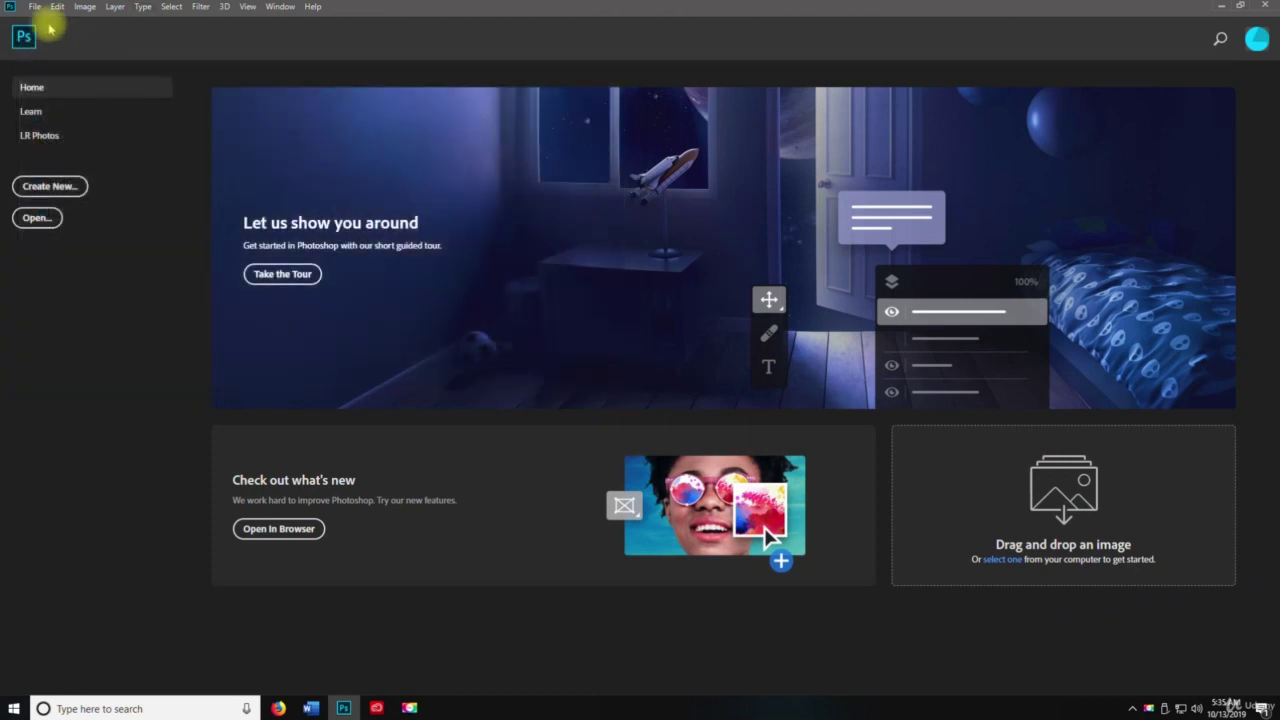
Step: Create a new blank document with guides, 26.667 in wide by 15 in high at 72 pixels/inch
left_click(34, 7)
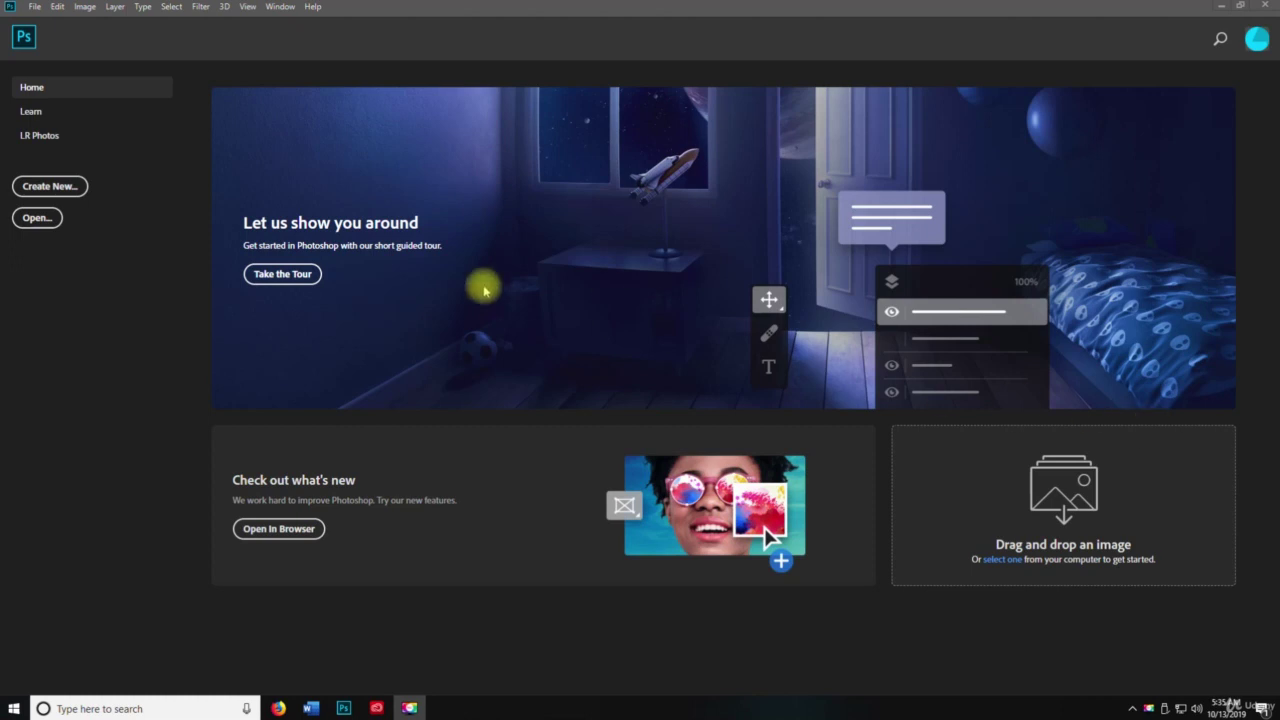
key("space")
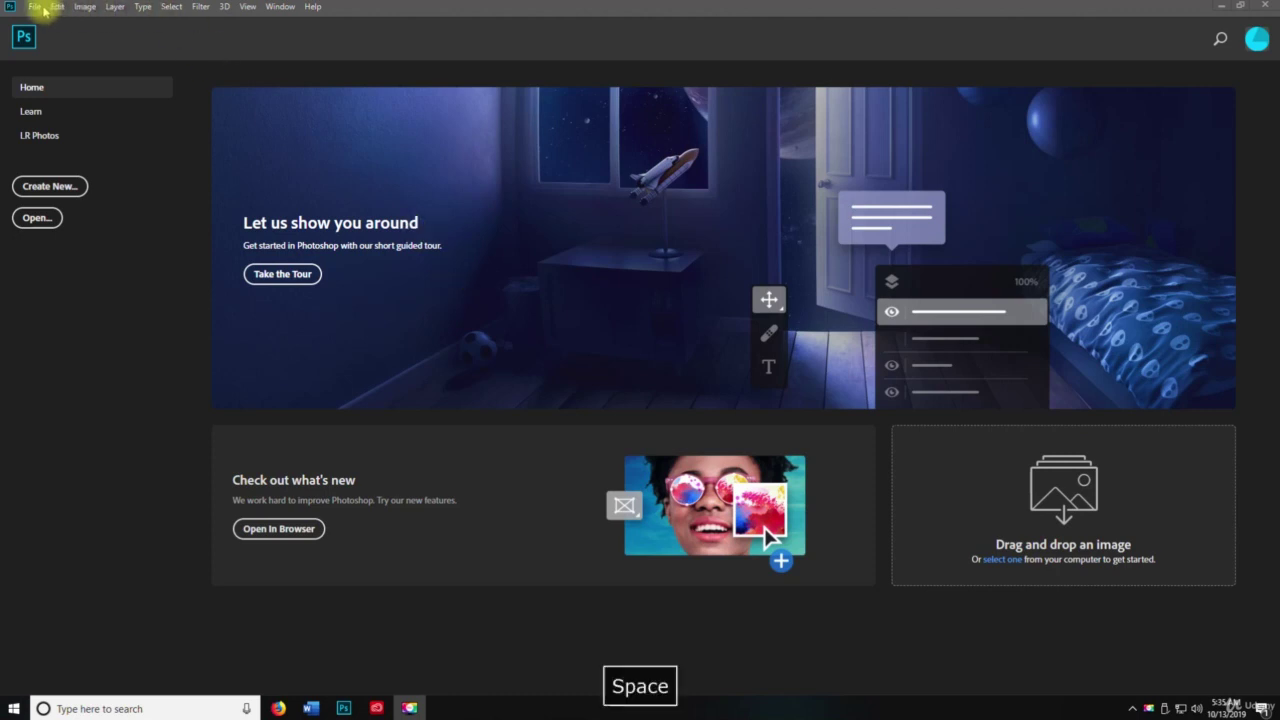
left_click(38, 8)
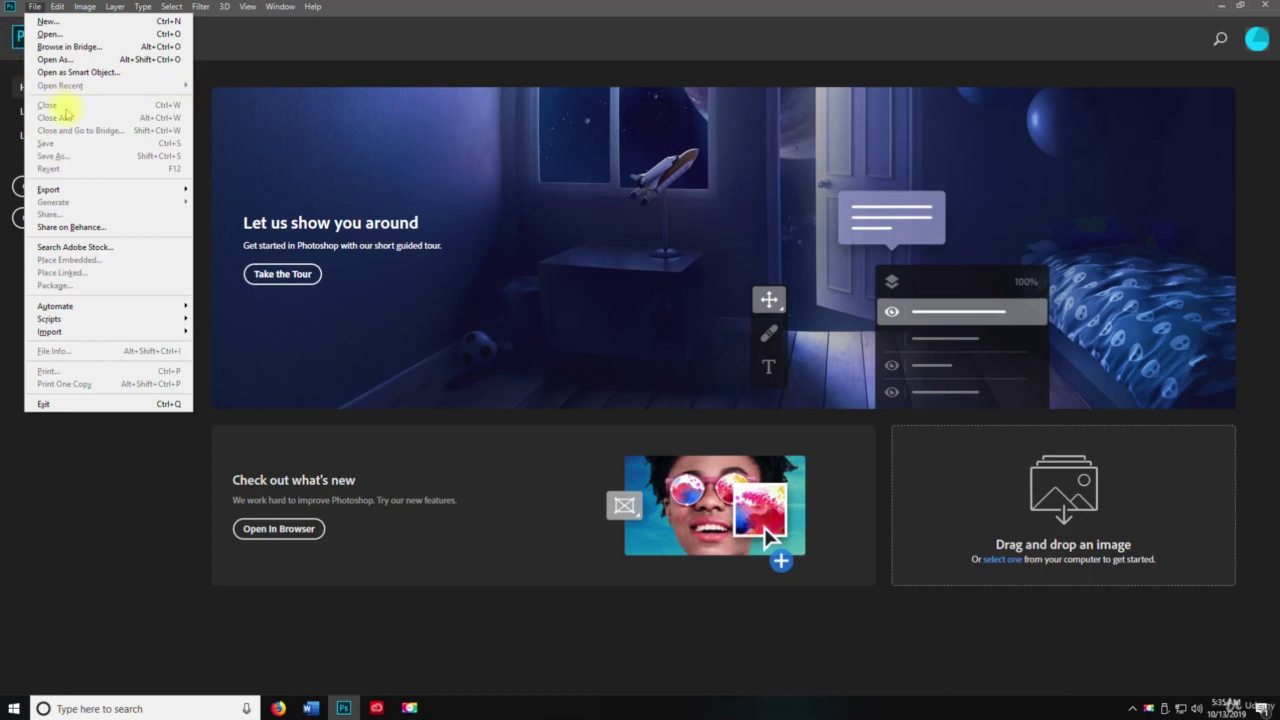
left_click(300, 45)
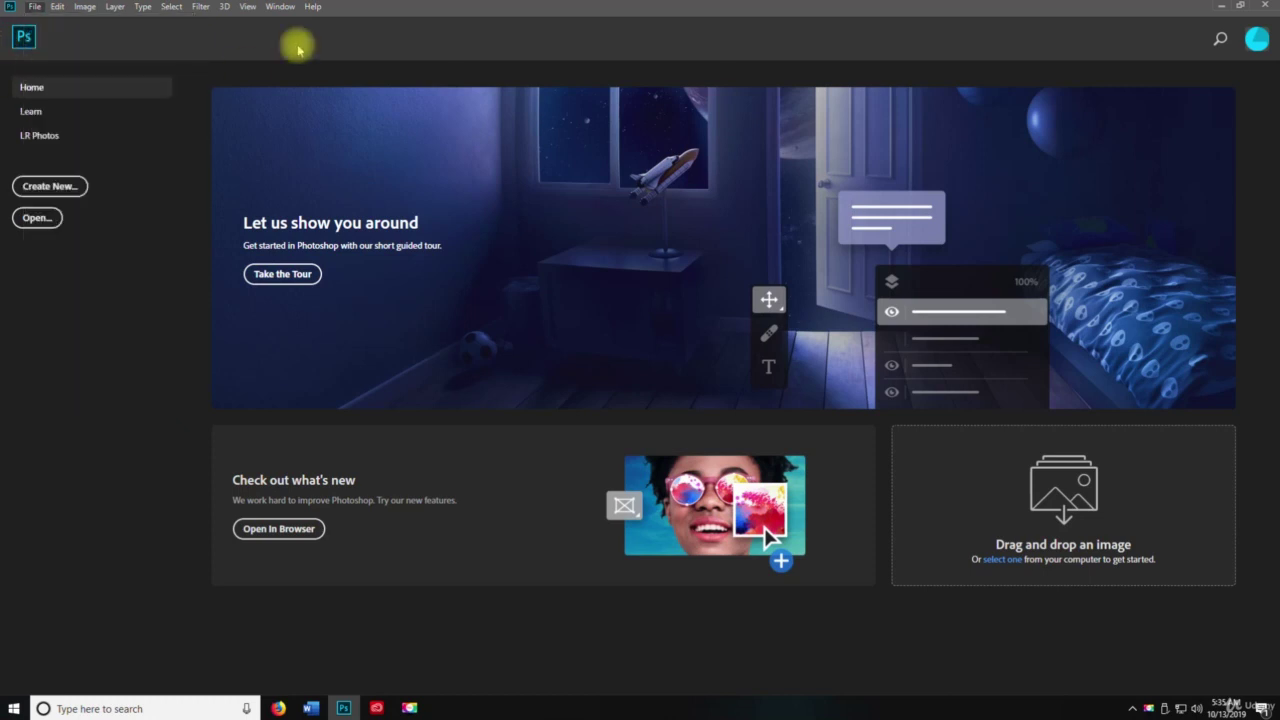
key("ctrl+n")
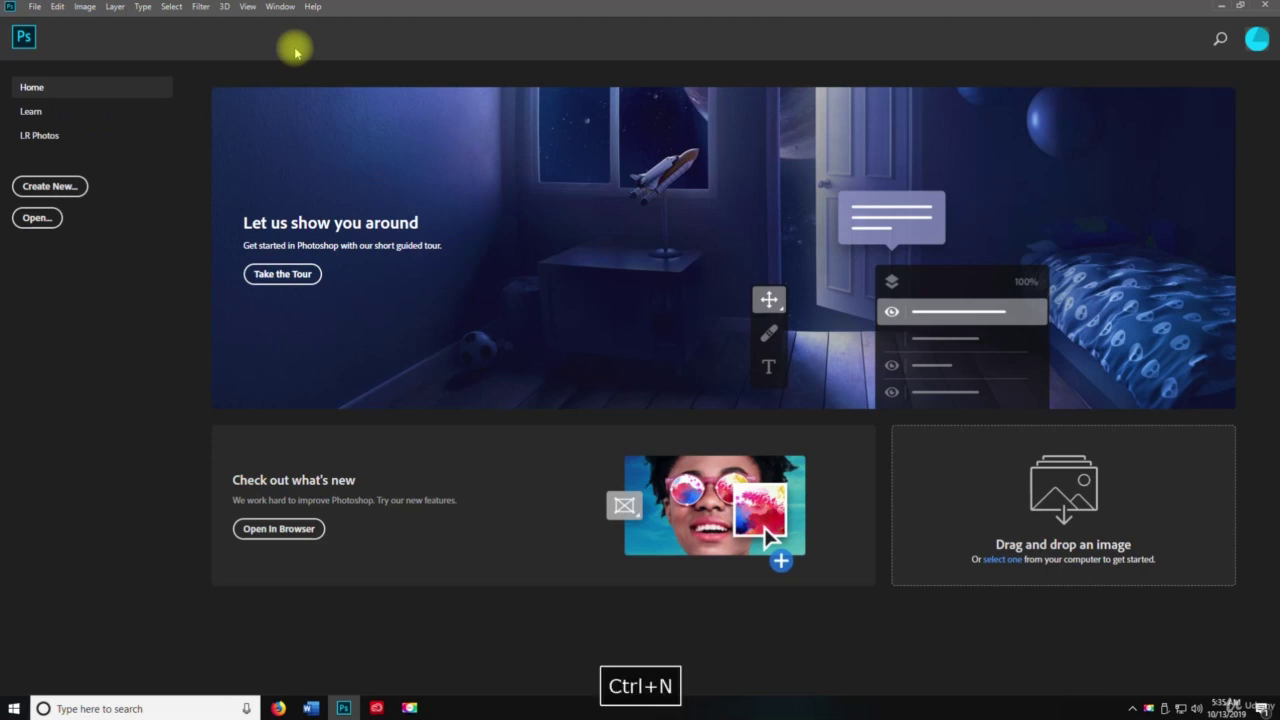
left_click(612, 209)
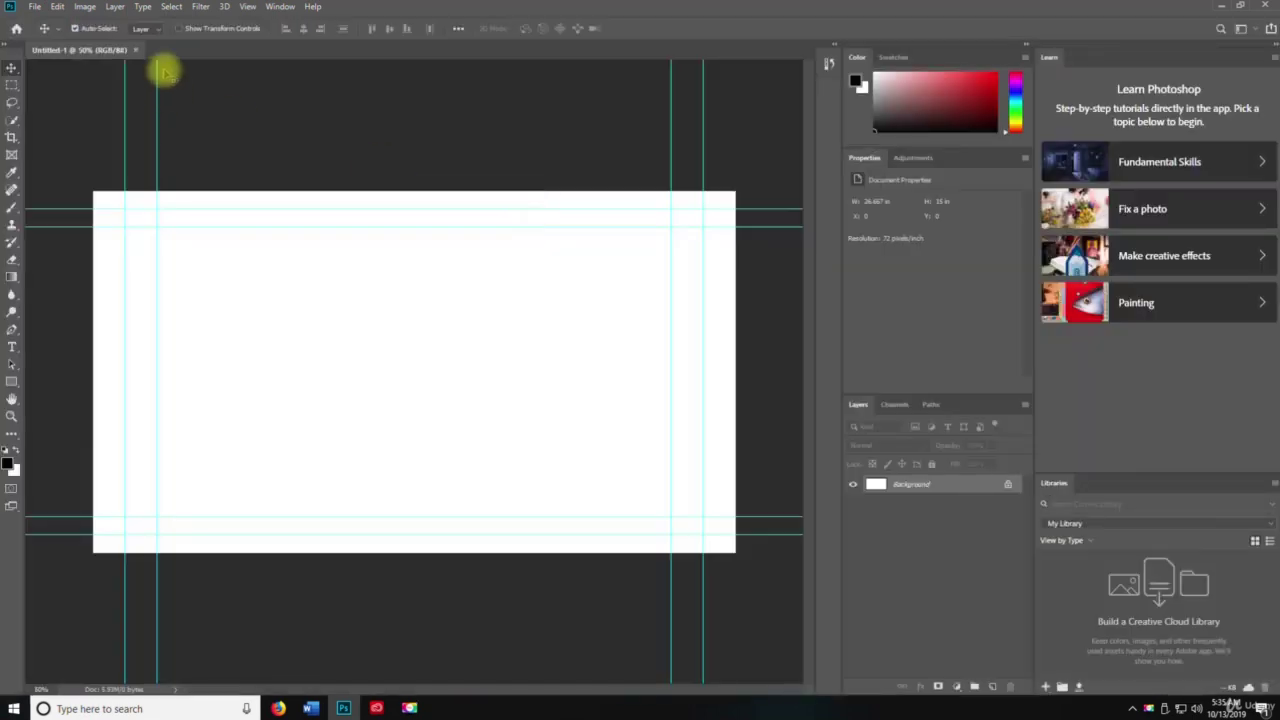
Step: Paint a freehand black brush stroke on the canvas, checking the Save commands before and after, and switch to the Move tool
left_click(34, 6)
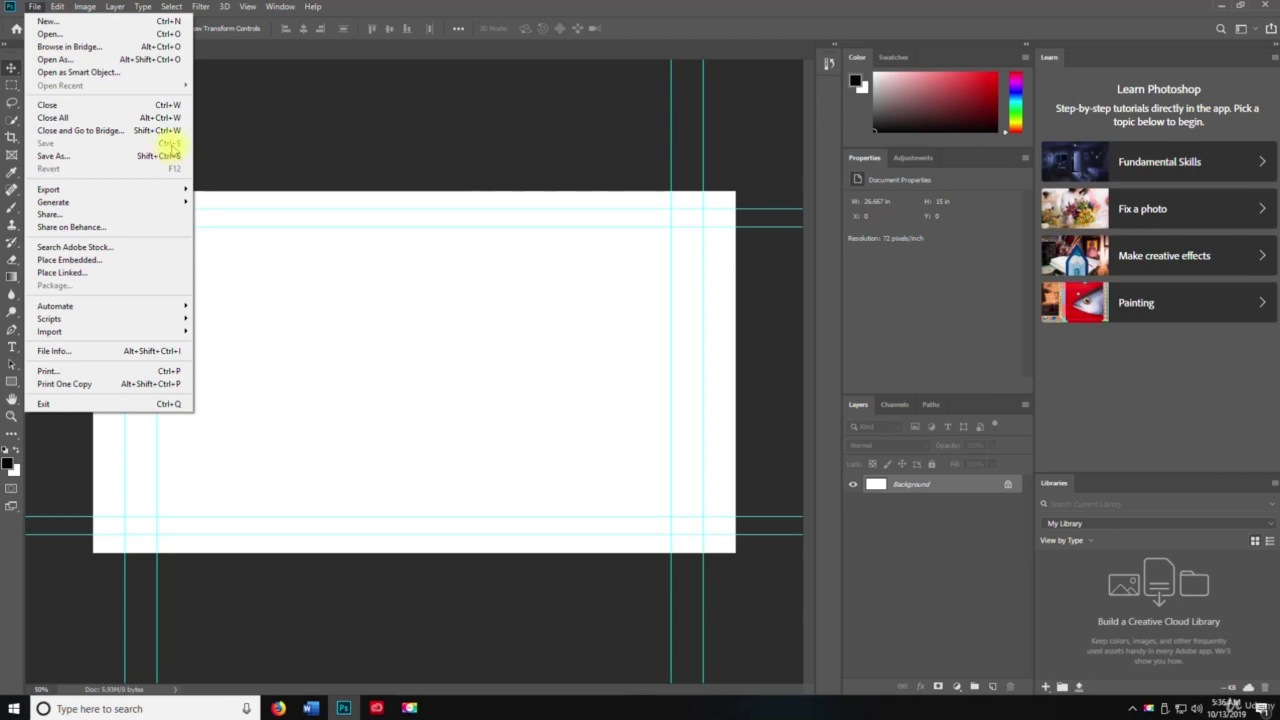
left_click(335, 245)
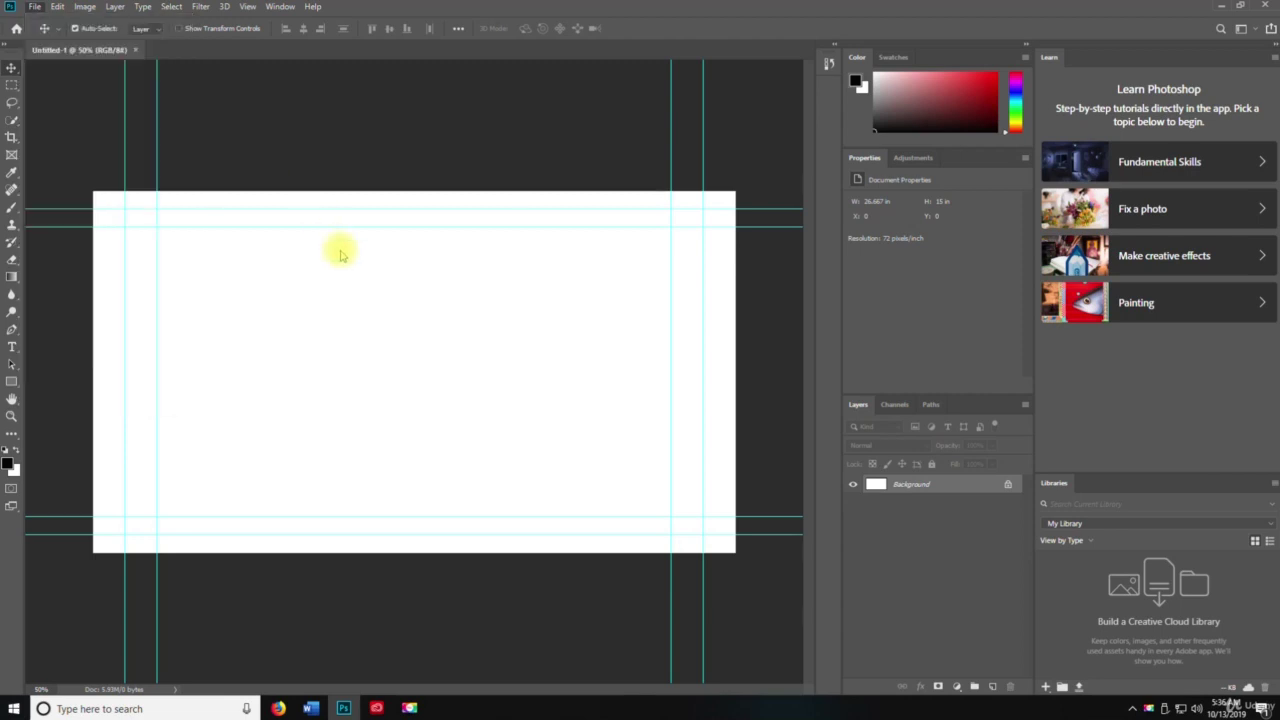
left_click(12, 207)
mouse_move(237, 276)
left_mouse_down()
mouse_move(487, 380)
mouse_move(406, 290)
mouse_move(515, 313)
left_mouse_up()
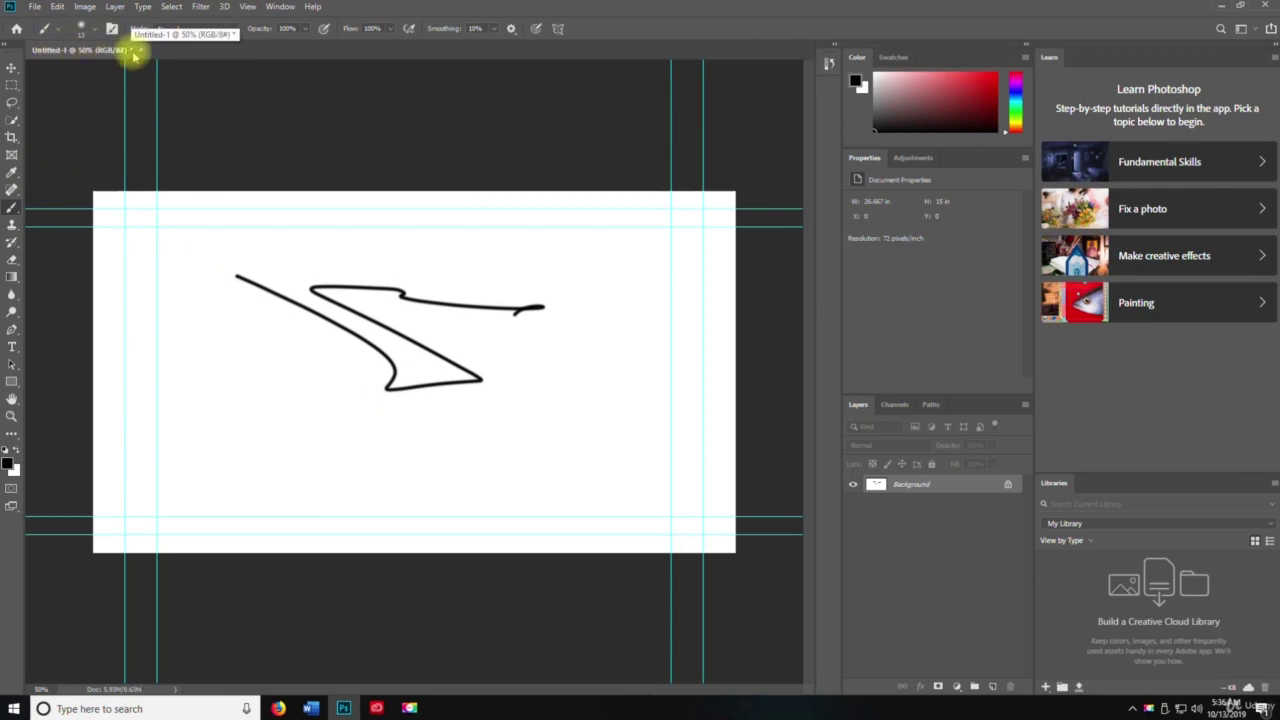
left_click(34, 6)
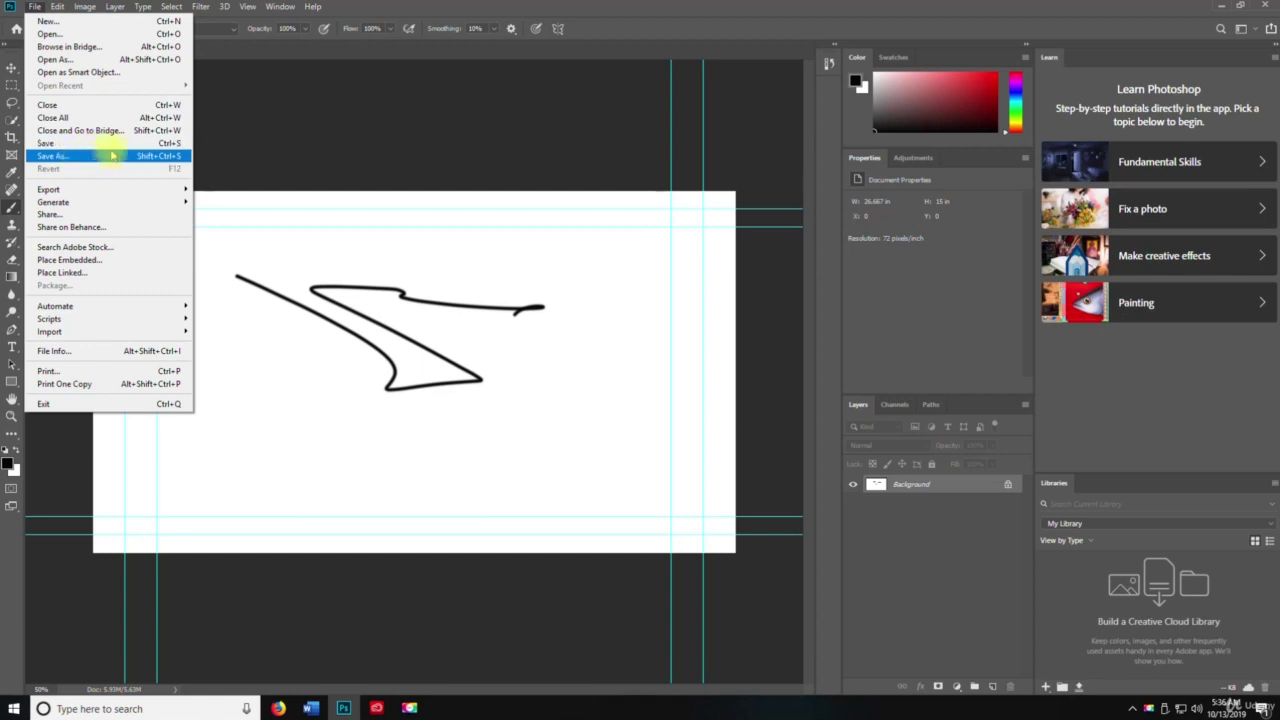
left_click(386, 301)
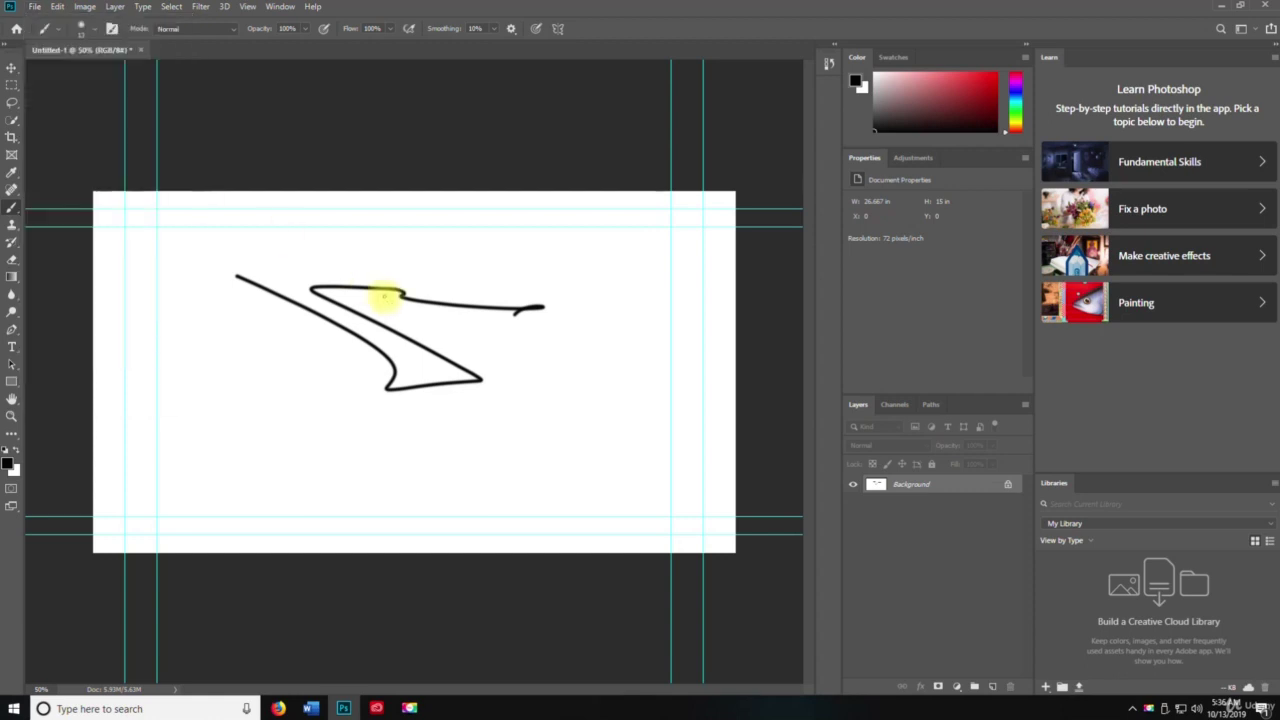
key("v")
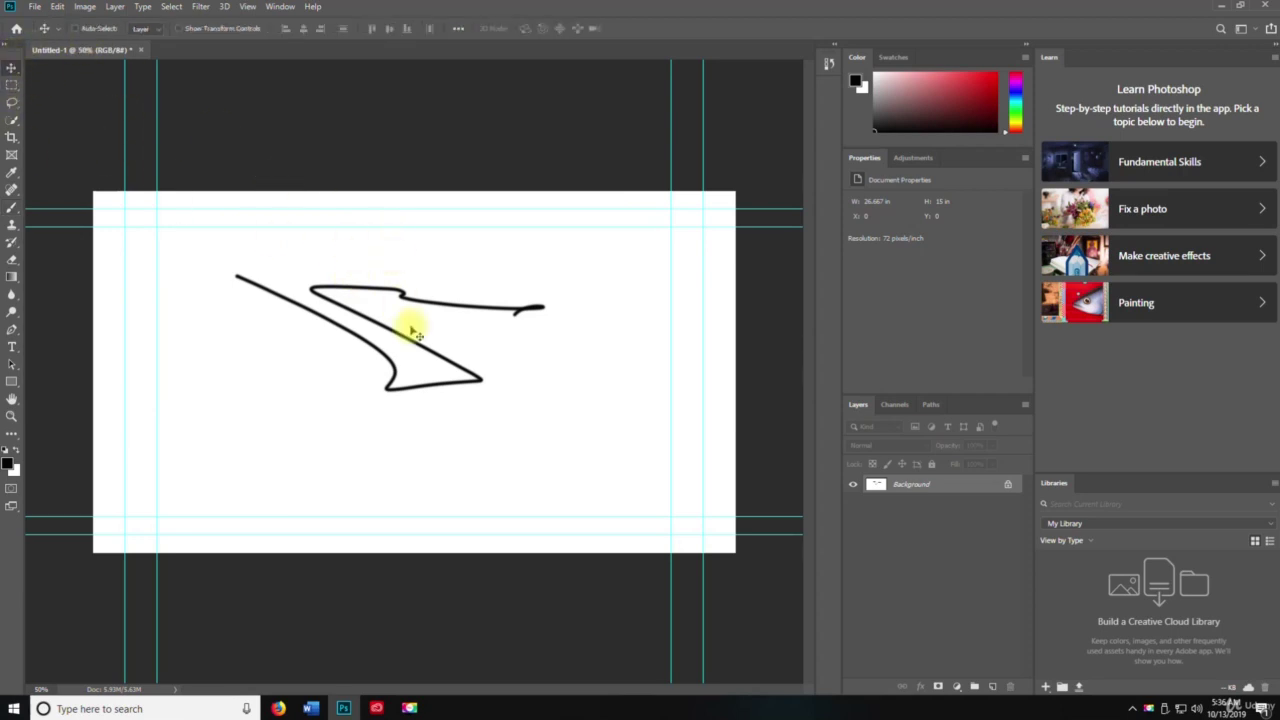
key("ctrl+s")
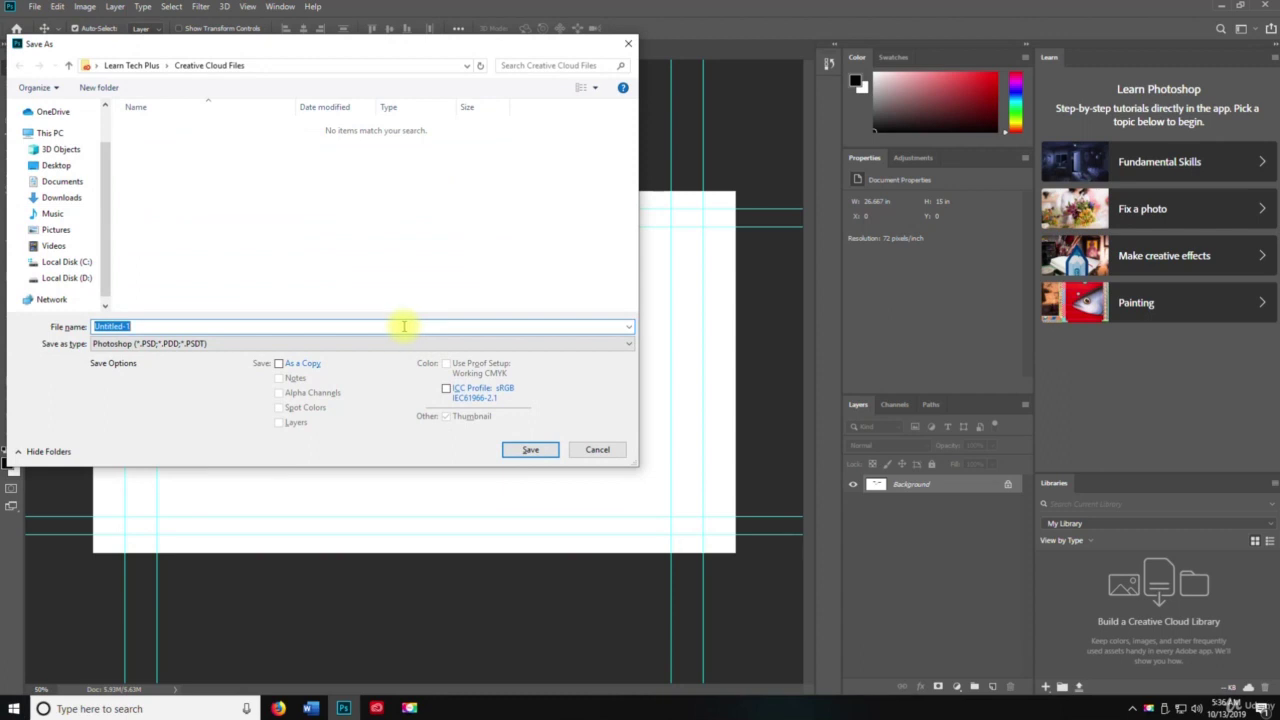
left_click(57, 167)
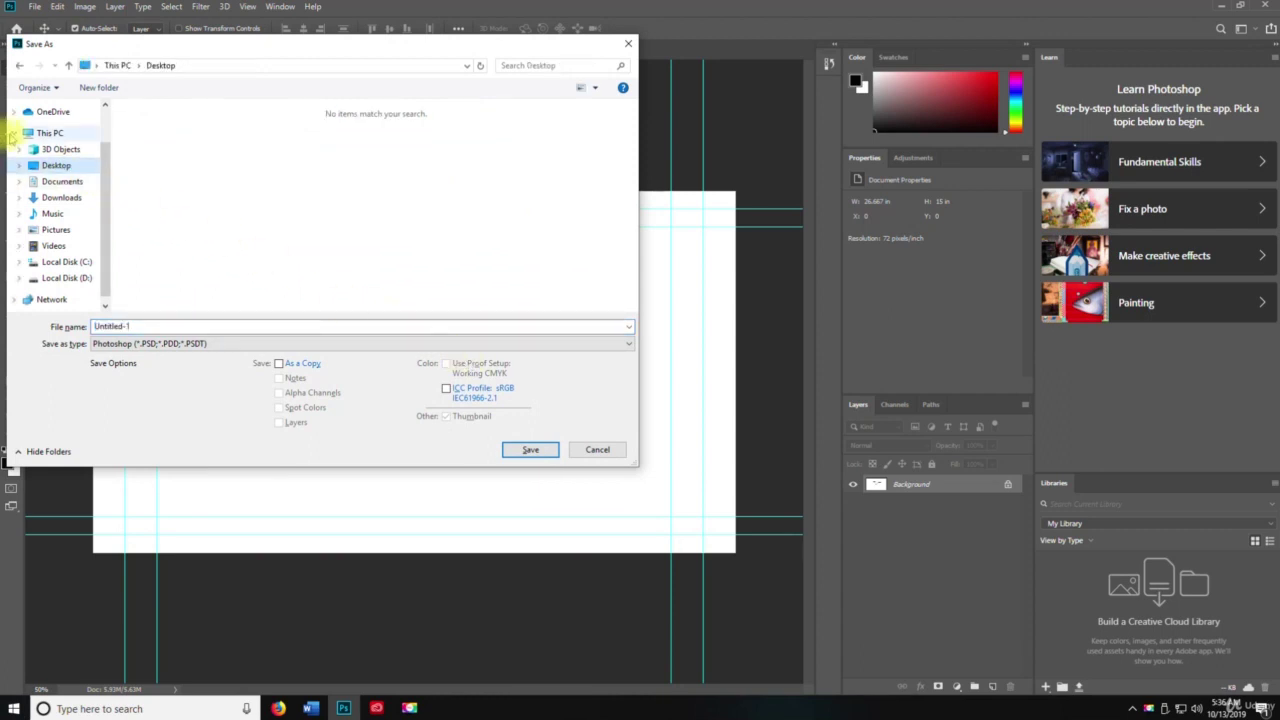
left_click(588, 448)
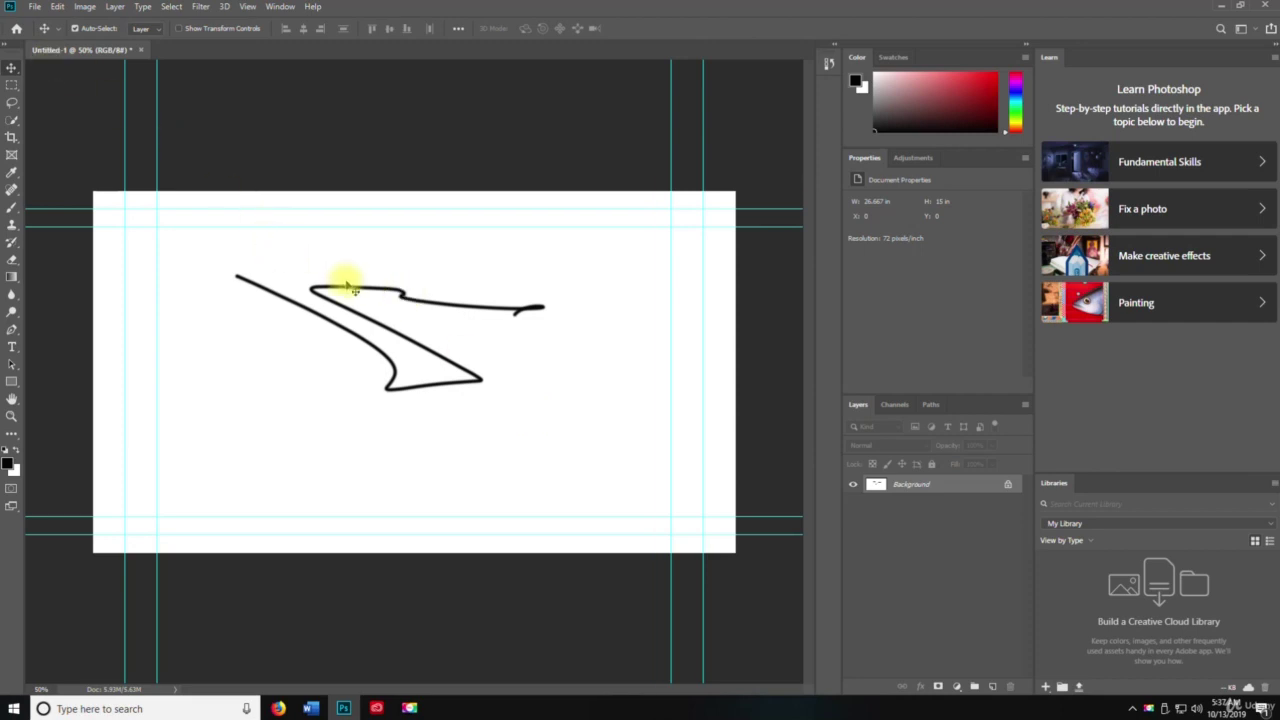
Step: Save the document to the Desktop as Untitled-1 in Photoshop (PSD) format
key("ctrl+s")
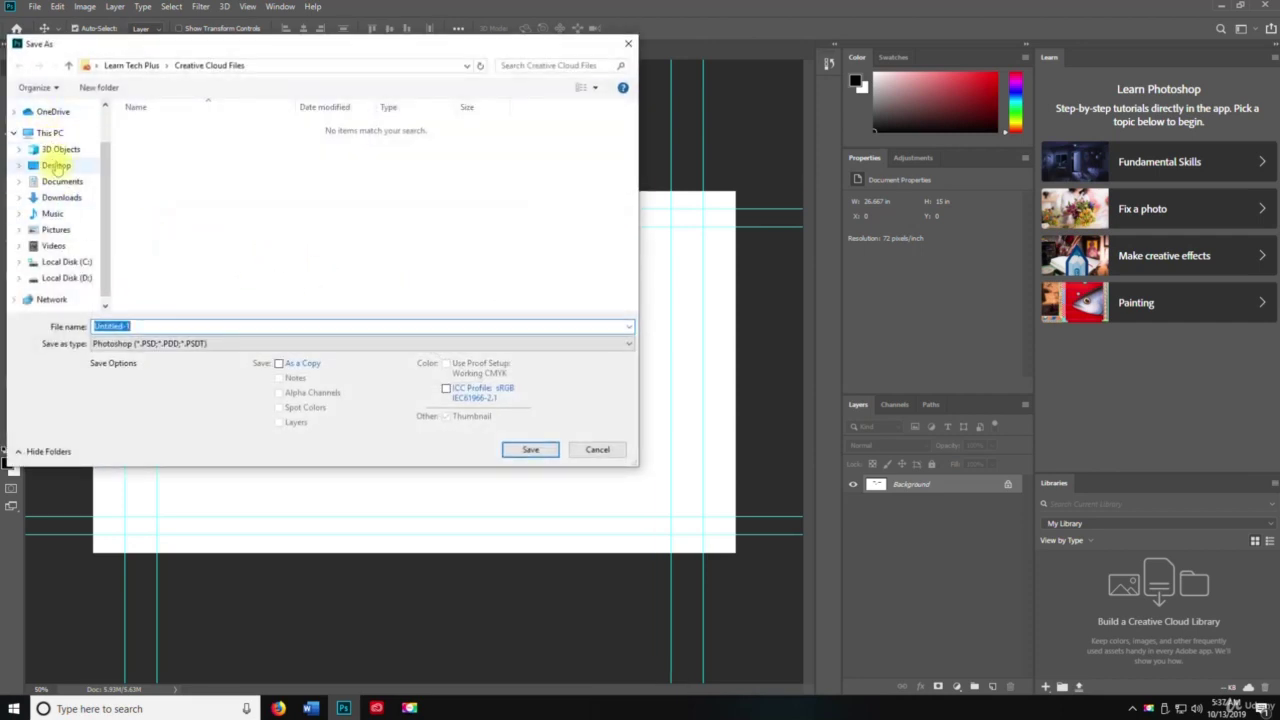
left_click(56, 165)
left_click(529, 450)
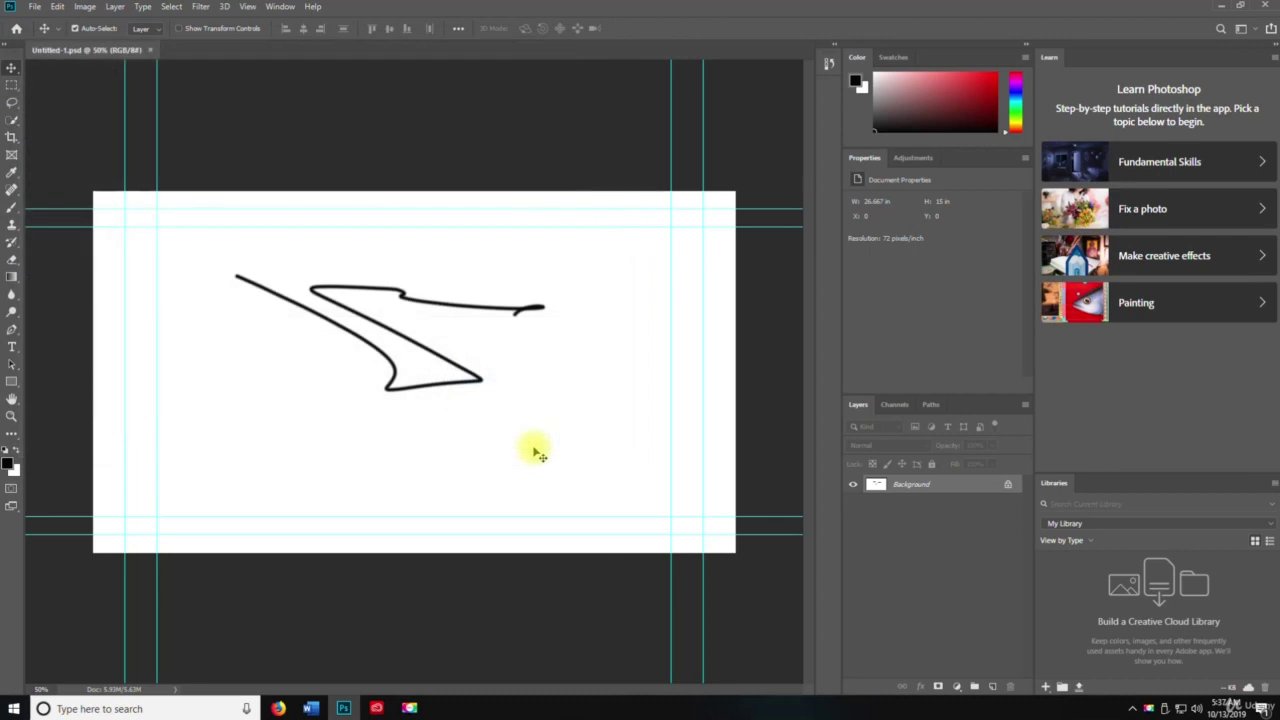
Step: Save the drawing to the Desktop as a Photoshop PDF named Untitled-1 with the [High Quality Print] preset, accepting the compatibility notices
left_click(34, 6)
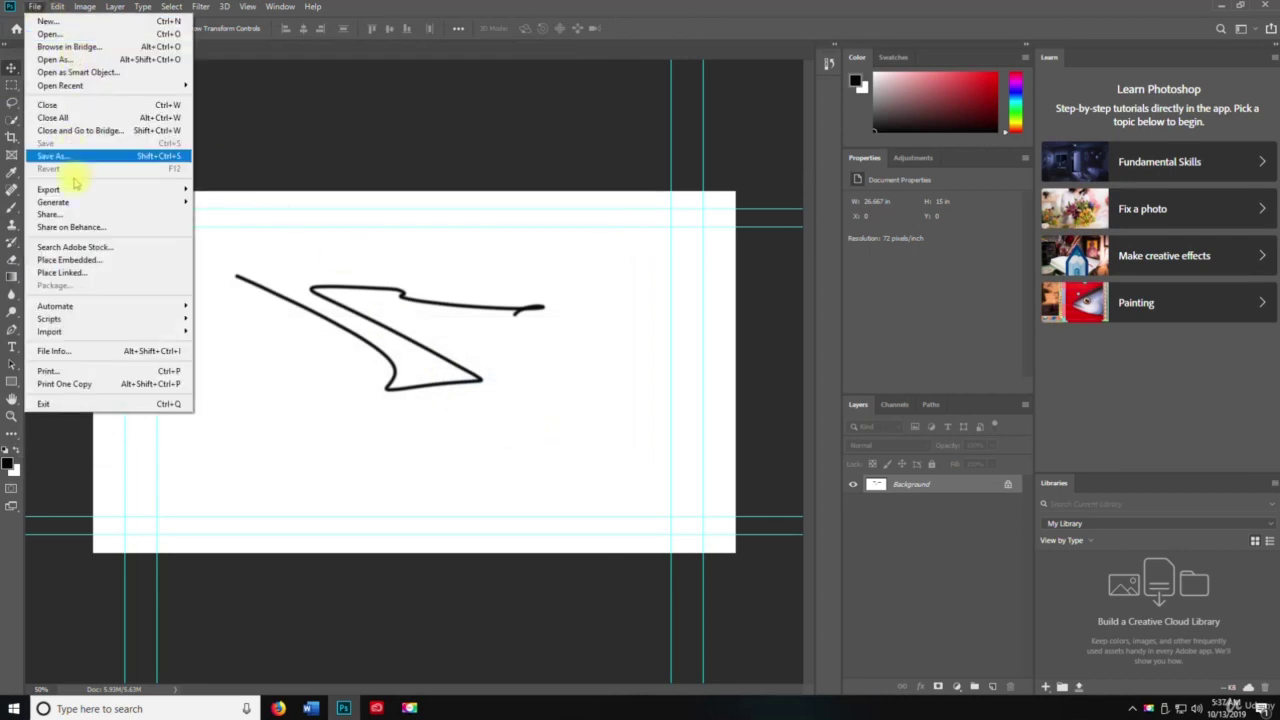
left_click(68, 157)
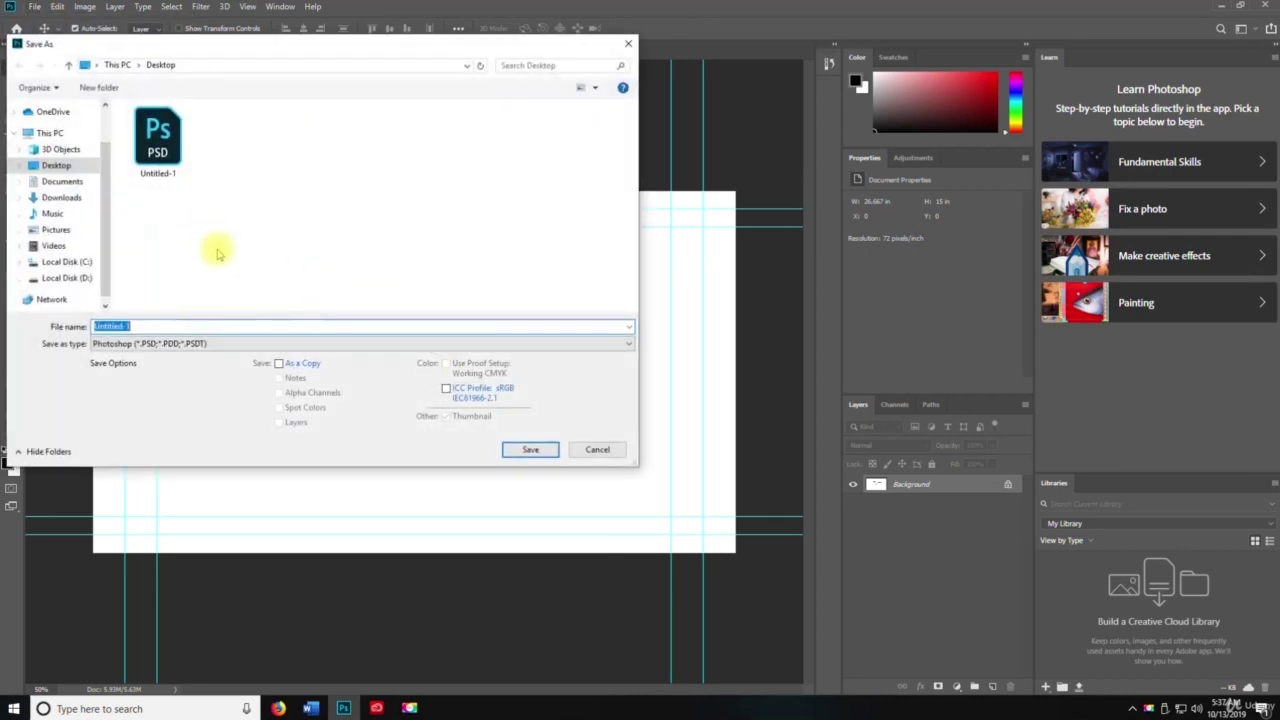
left_click(230, 343)
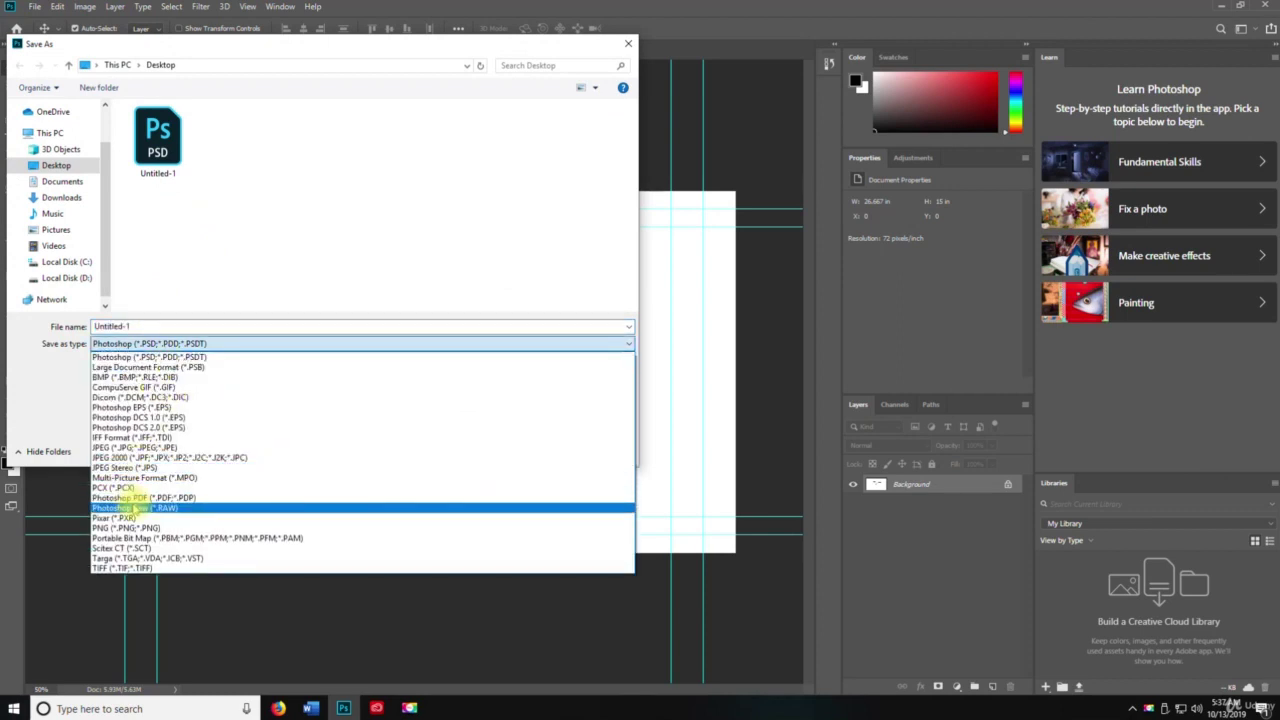
left_click(136, 497)
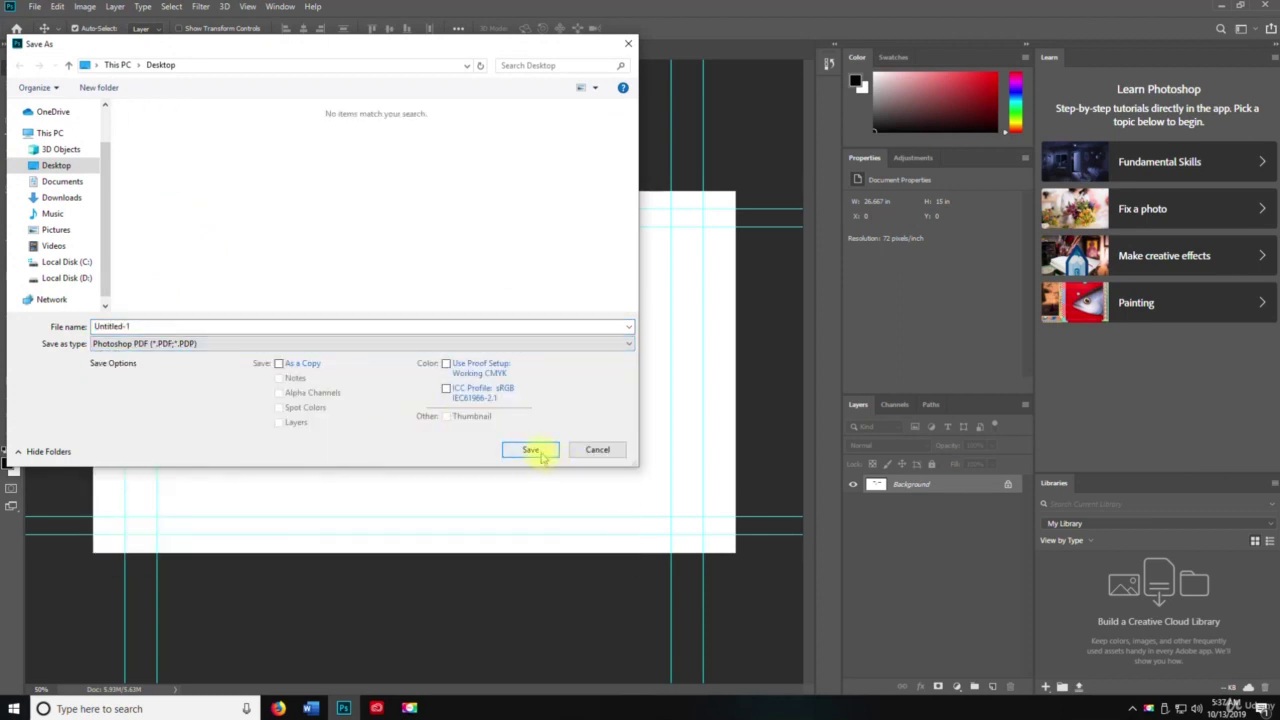
left_click(530, 450)
left_click(655, 278)
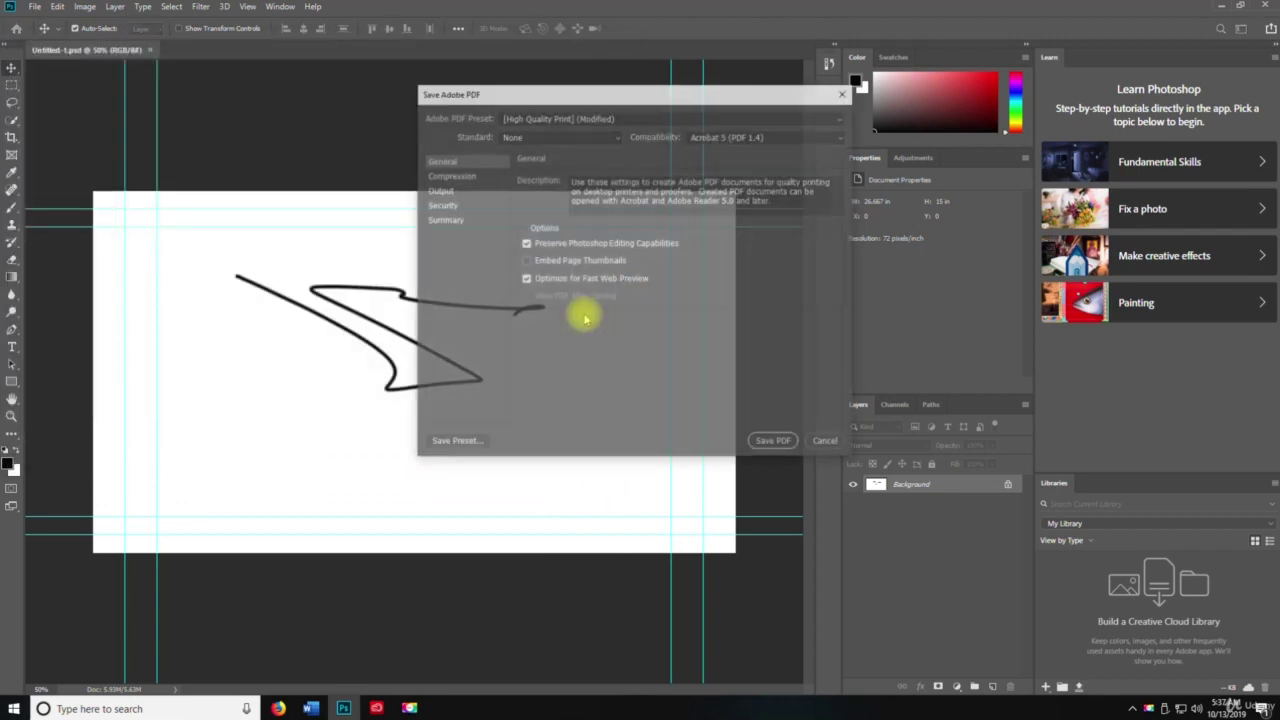
left_click(773, 441)
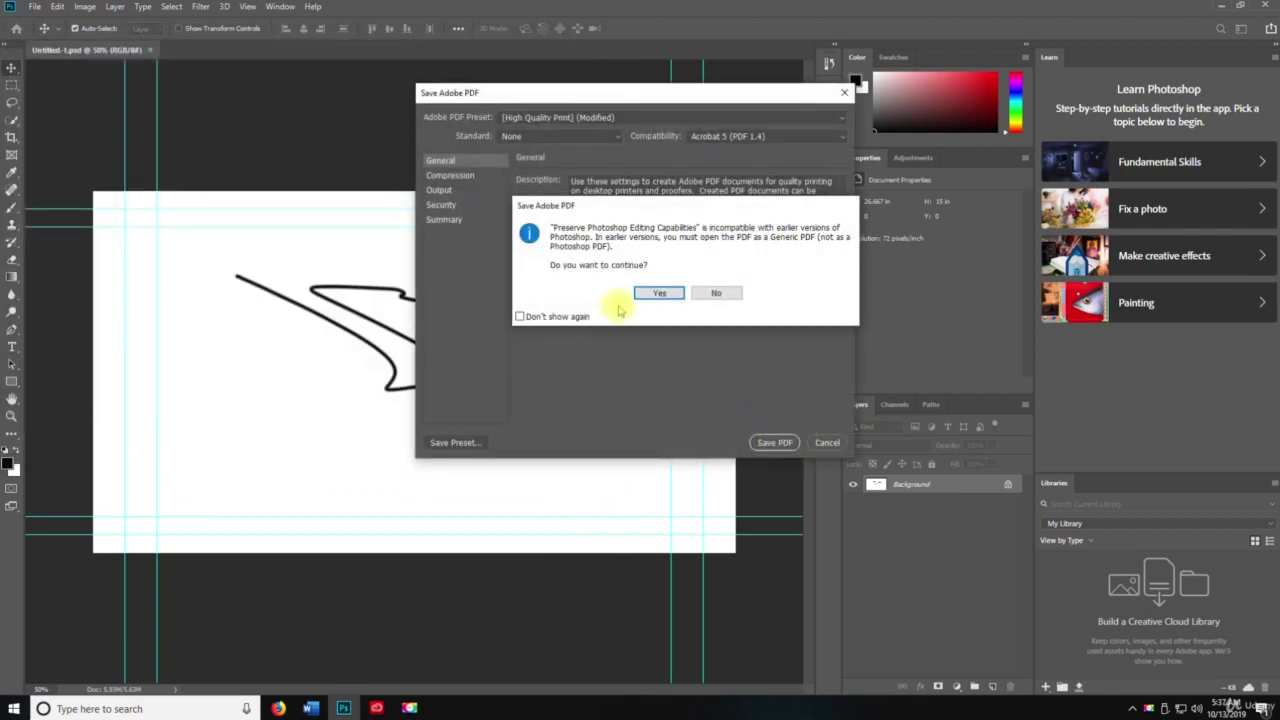
left_click(640, 292)
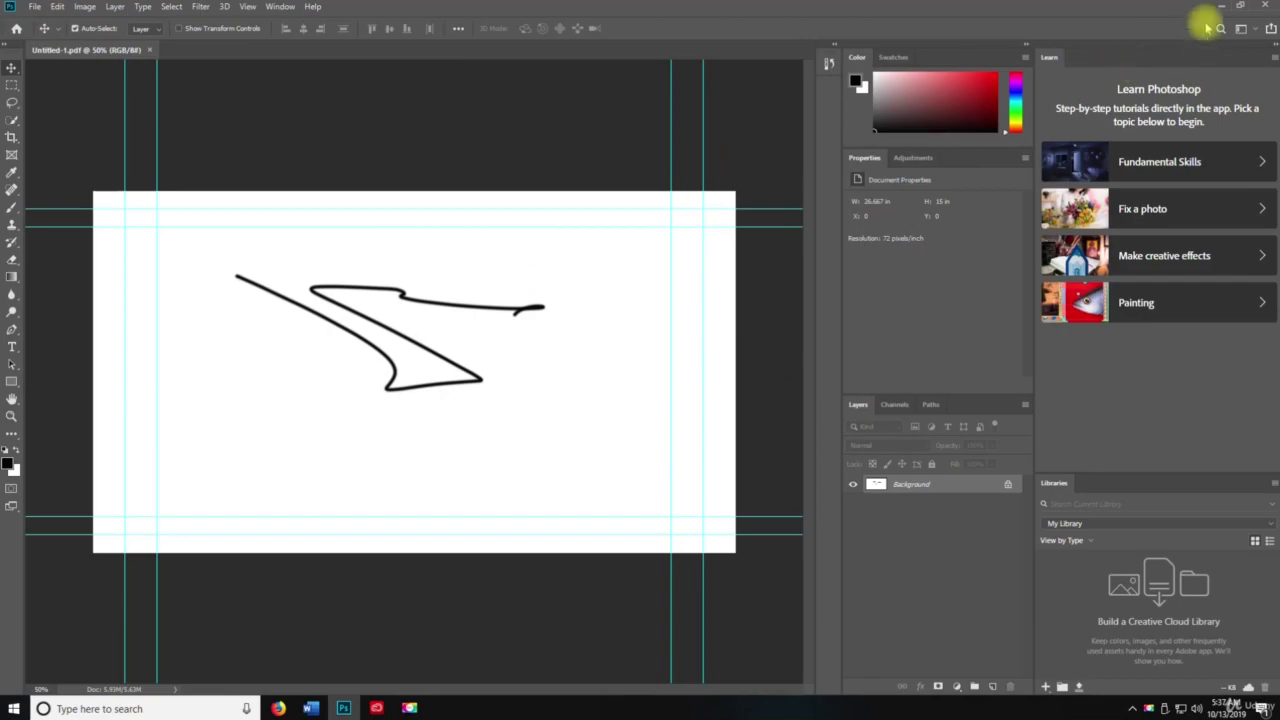
Step: Check the saved PSD and PDF files on the desktop, dismiss the app choice for opening the PDF, and return to Photoshop
left_click(1221, 6)
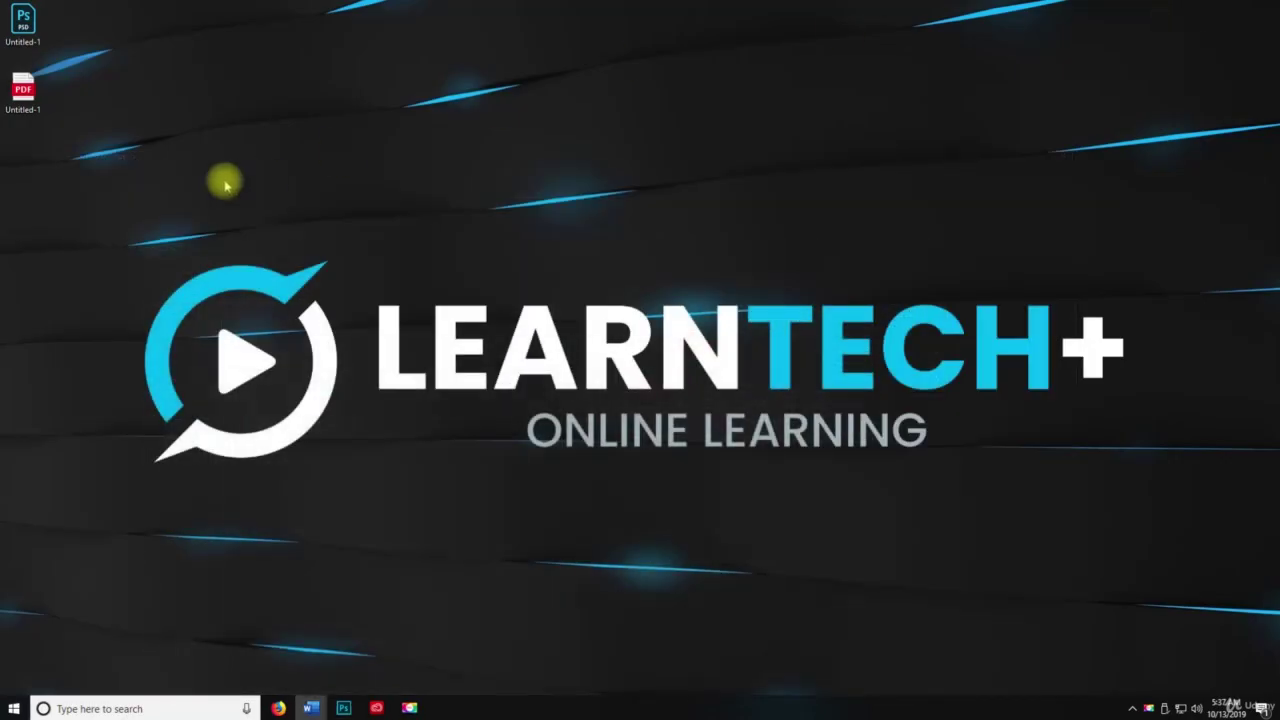
left_click(25, 20)
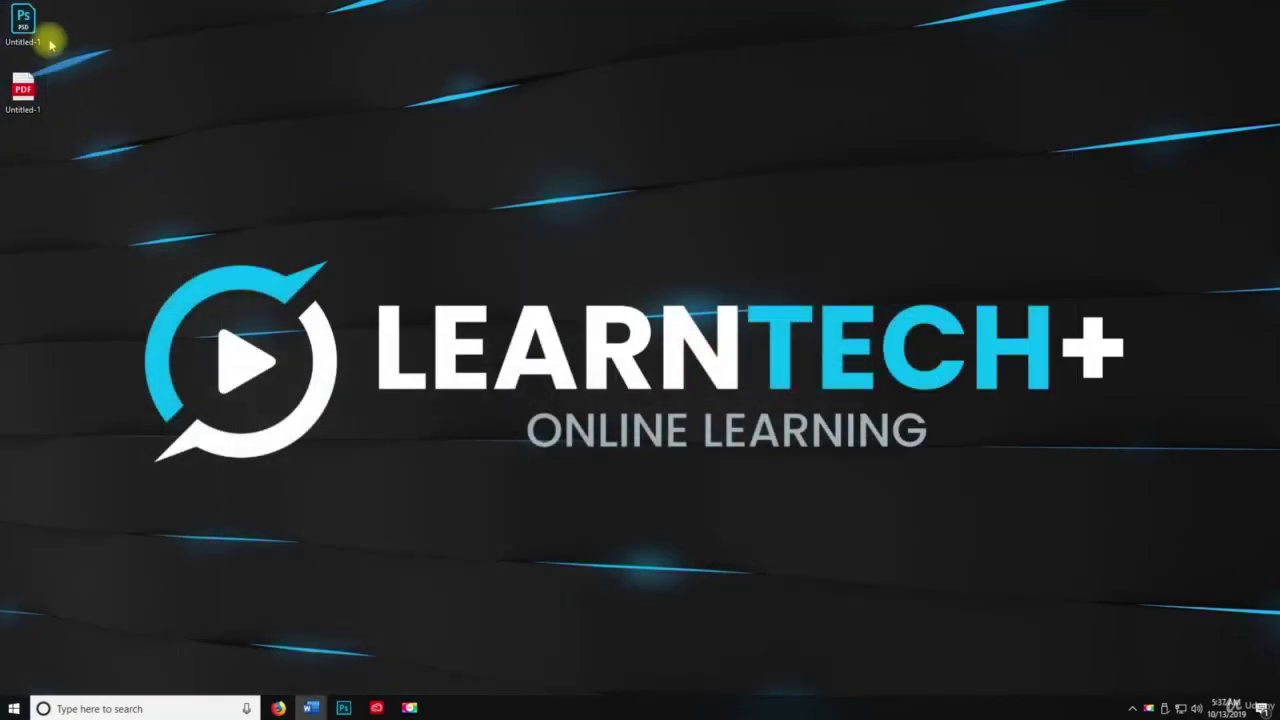
left_click(28, 109)
double_click(28, 109)
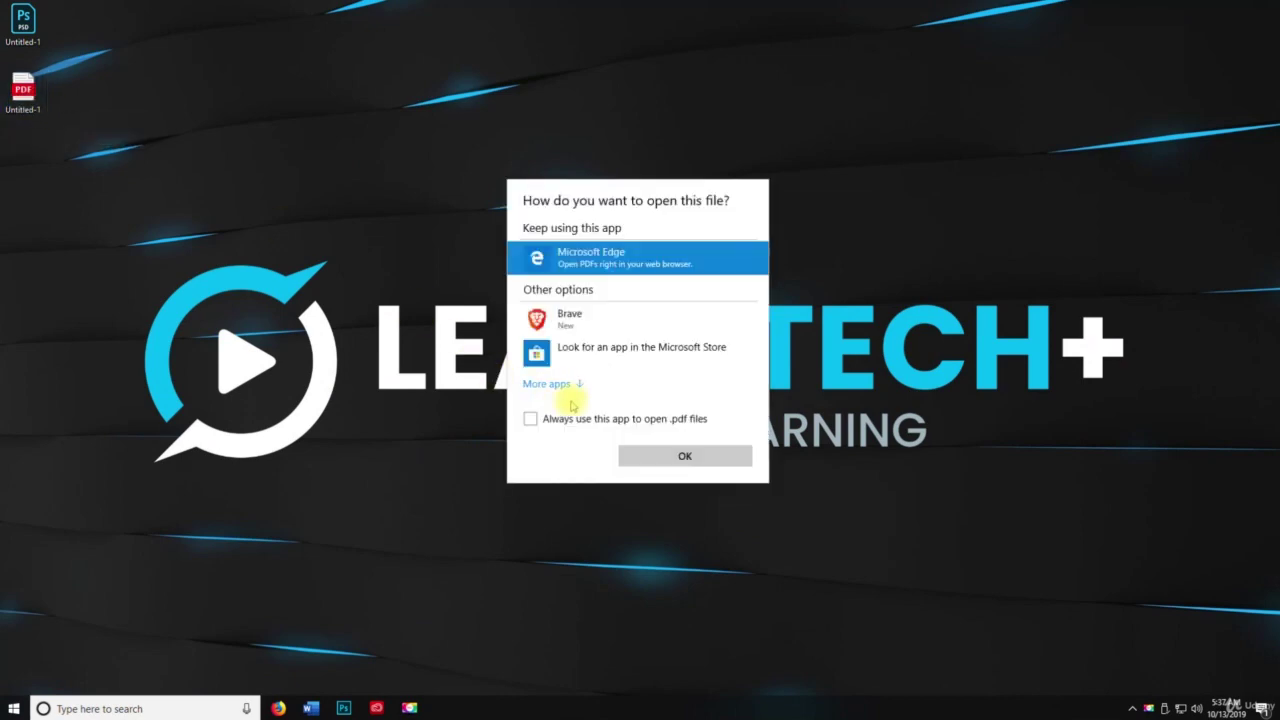
left_click(919, 339)
left_click(118, 185)
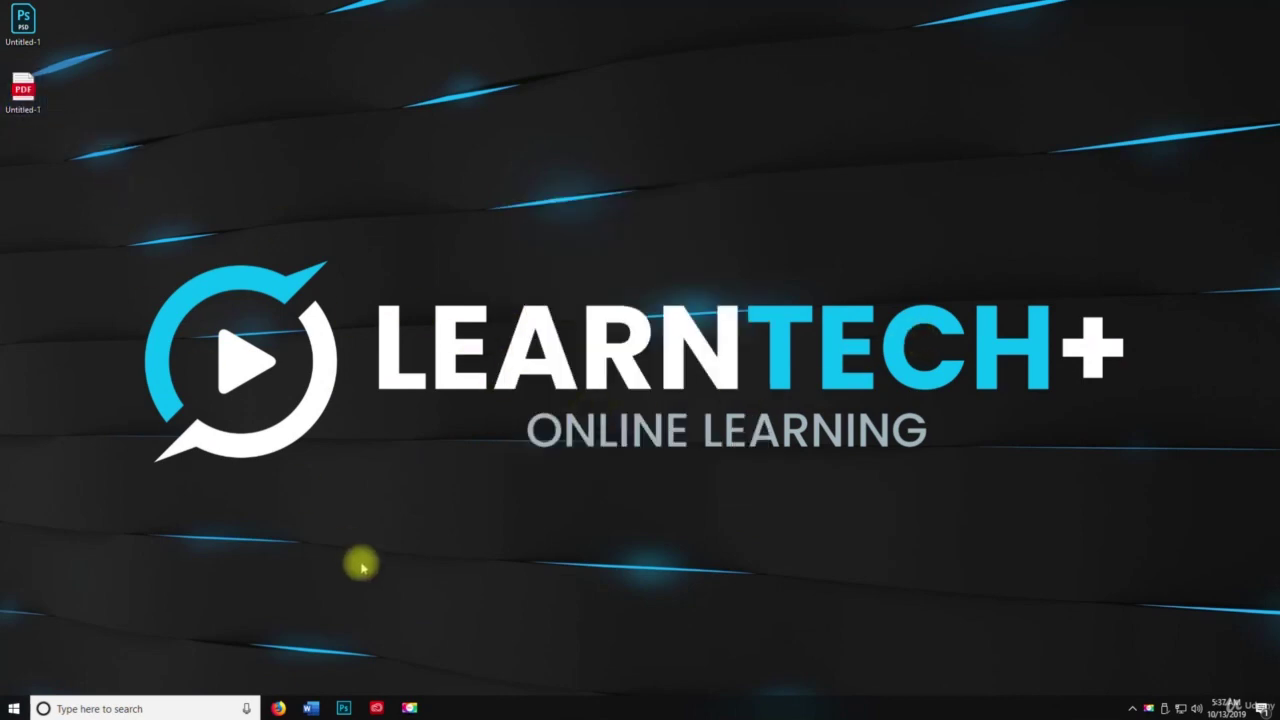
left_click(344, 709)
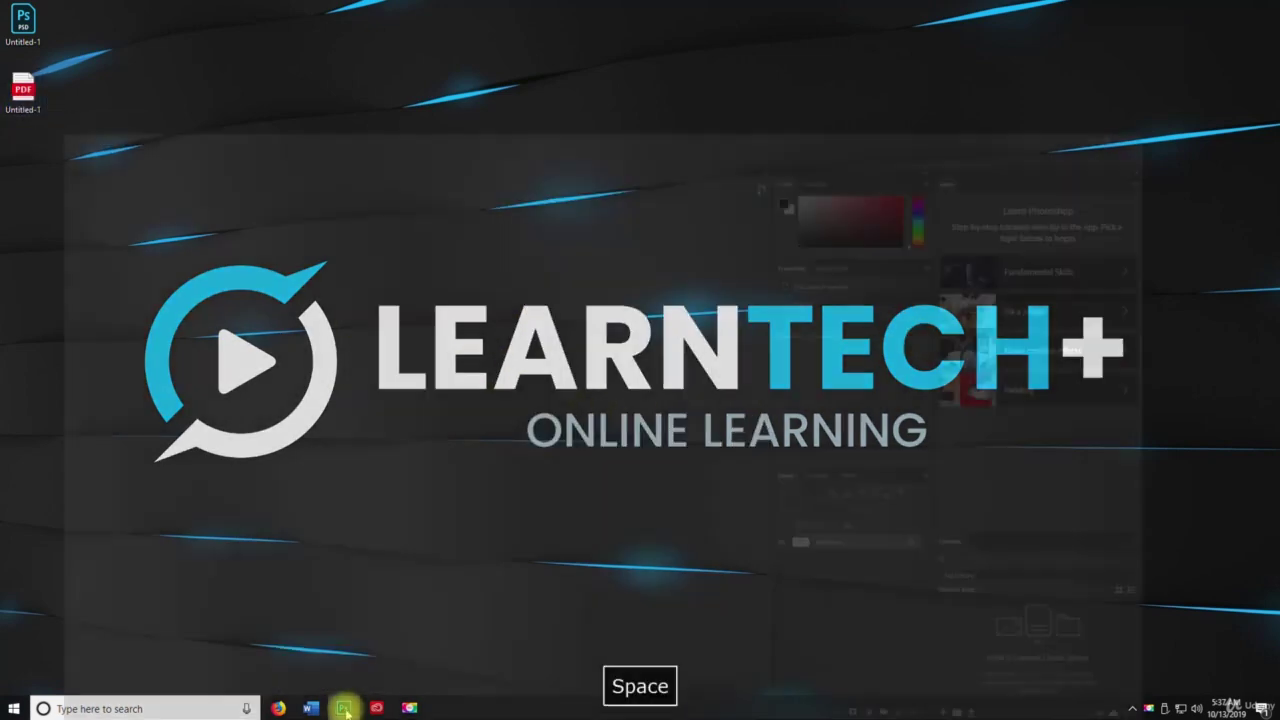
Step: Paint a short black Brush stroke below the existing drawing and revert the document to its saved state, checking the Revert command's availability
left_click(36, 8)
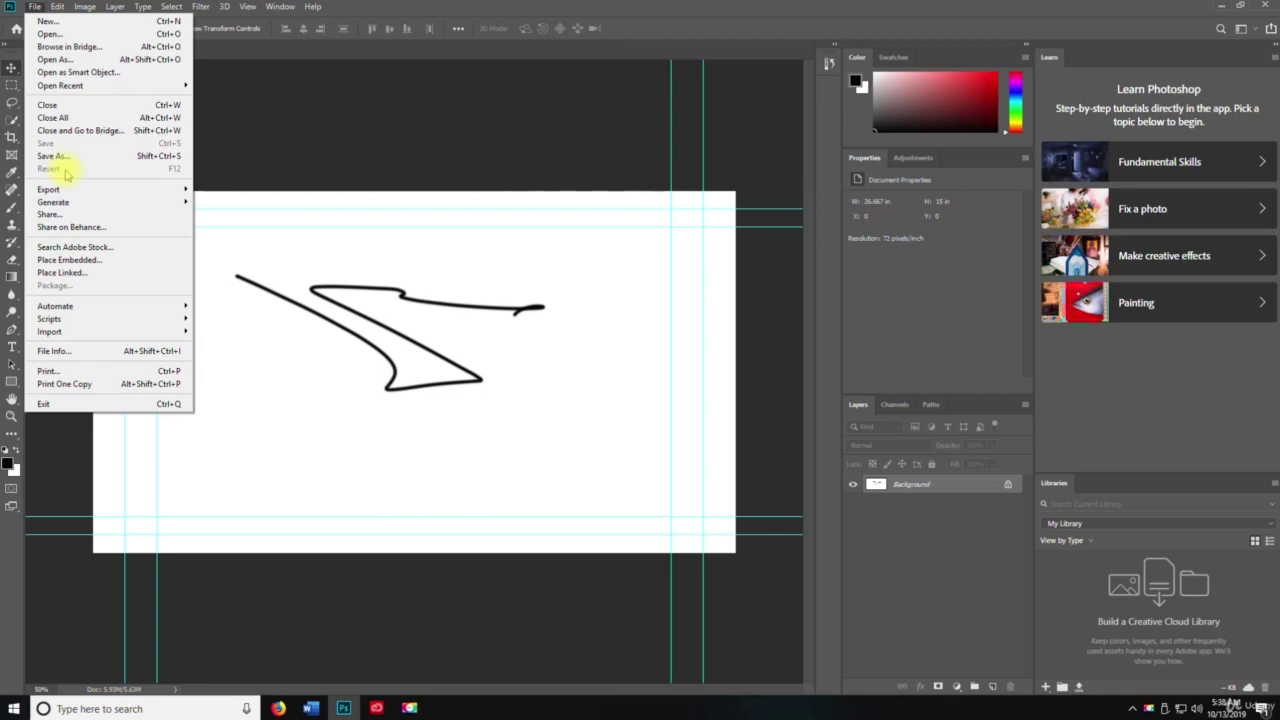
left_click(427, 313)
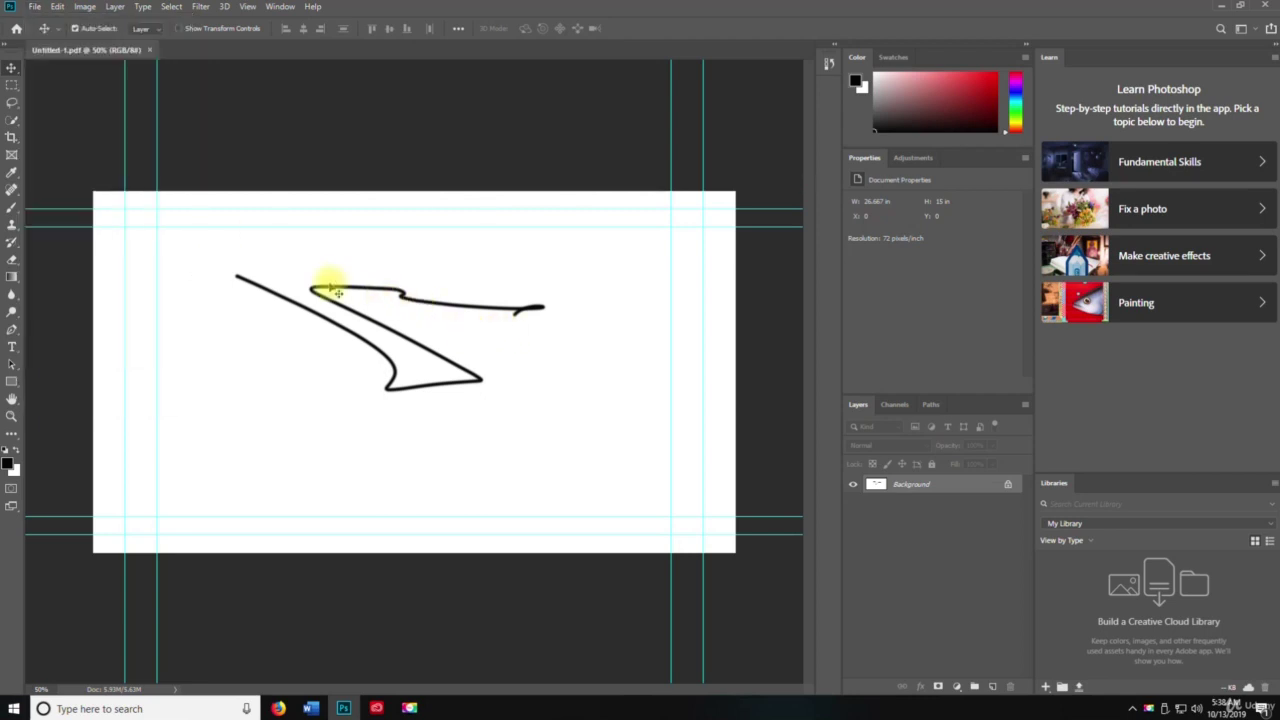
key("b")
mouse_move(209, 325)
left_mouse_down()
mouse_move(249, 384)
mouse_move(312, 433)
left_mouse_up()
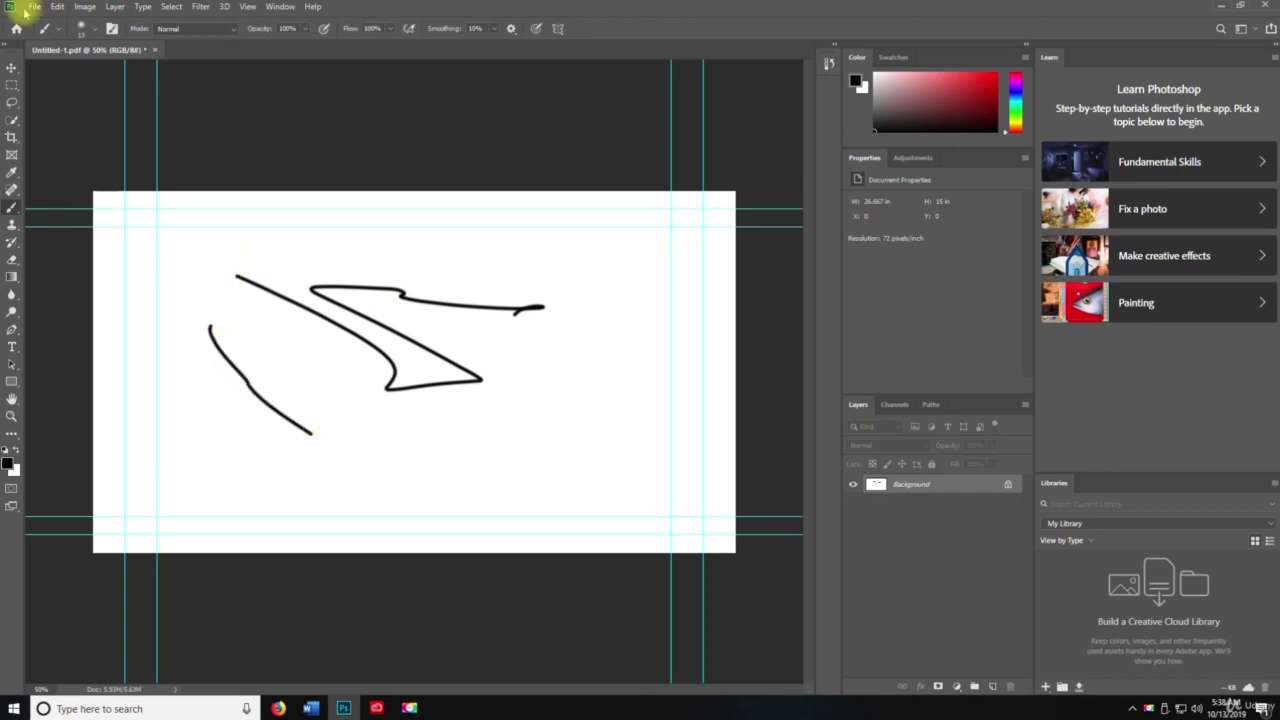
left_click(34, 6)
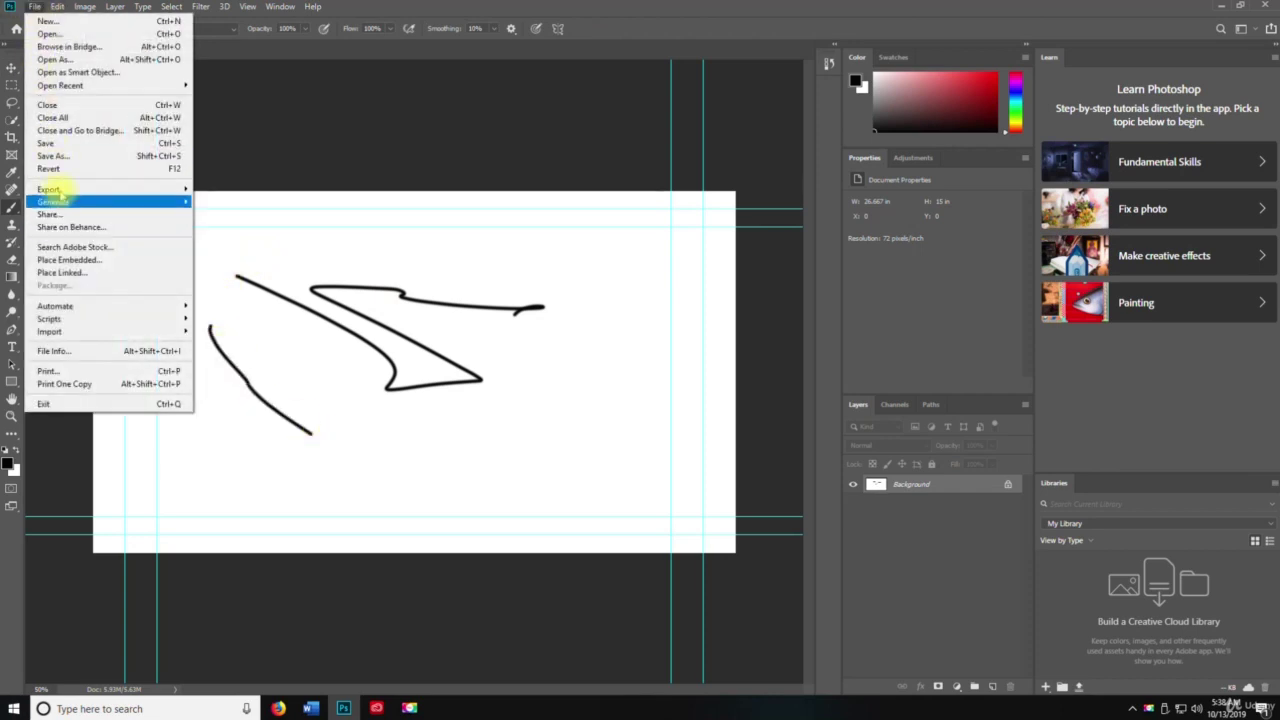
left_click(85, 175)
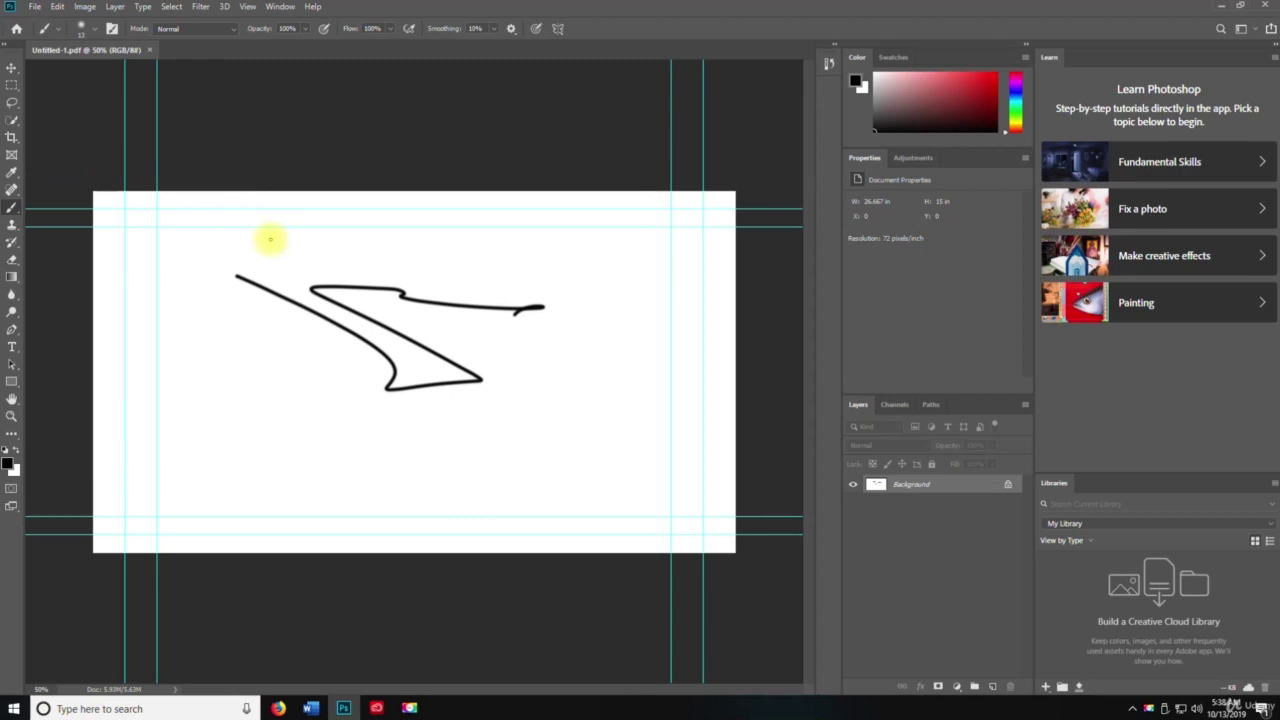
left_click(34, 6)
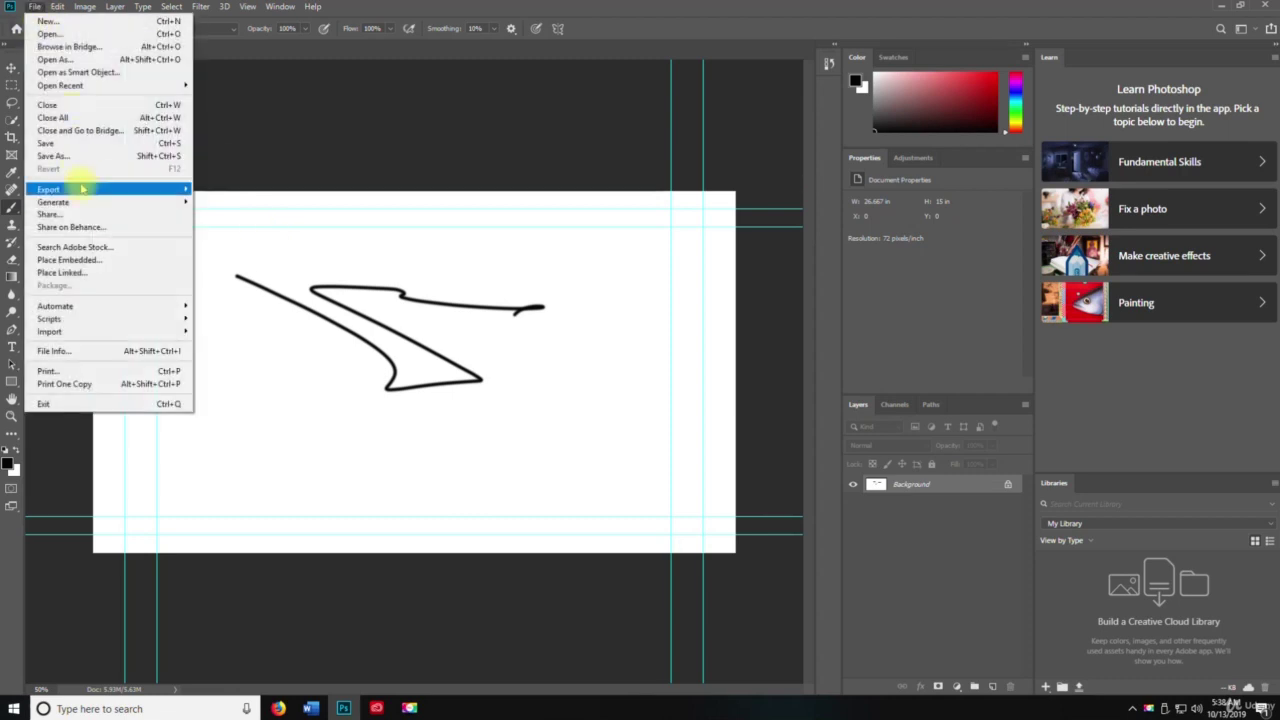
left_click(314, 500)
Step: Paint black zigzag strokes below and beside the existing drawing and revert the document to its last saved state
left_click_drag(207, 317, 358, 462)
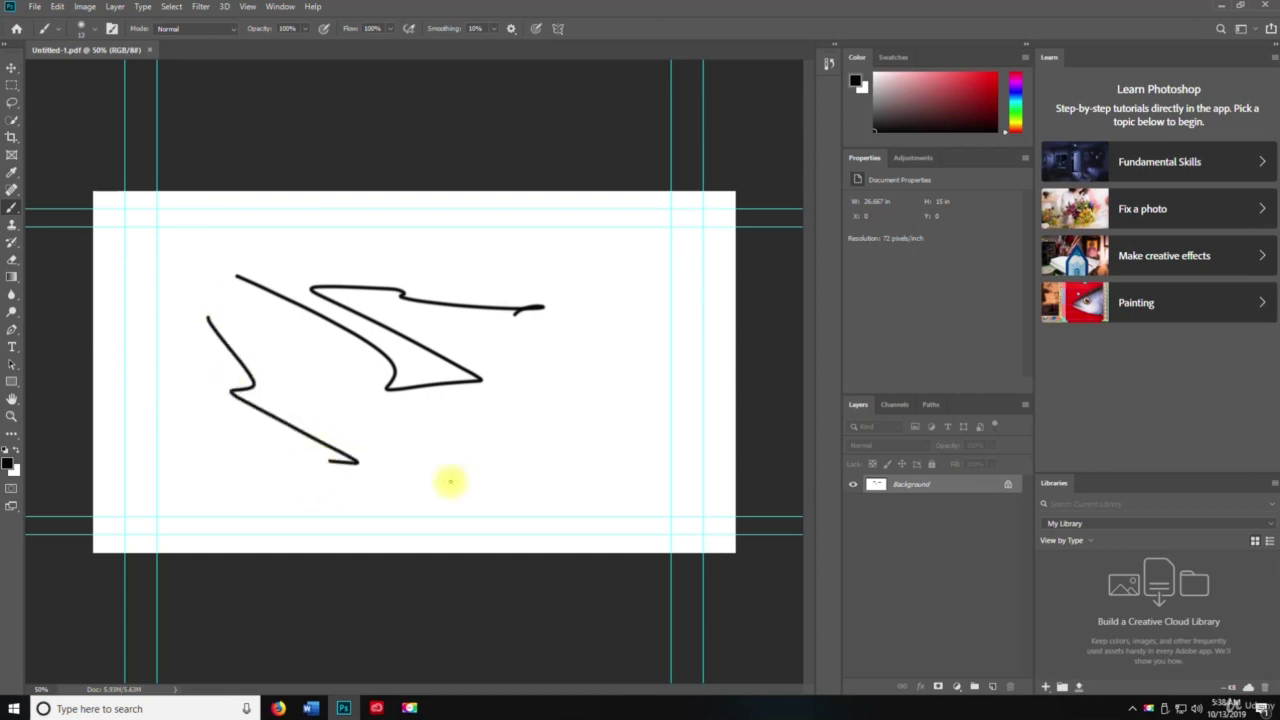
left_click_drag(450, 483, 325, 461)
mouse_move(603, 354)
left_mouse_down()
mouse_move(594, 434)
mouse_move(605, 452)
left_mouse_up()
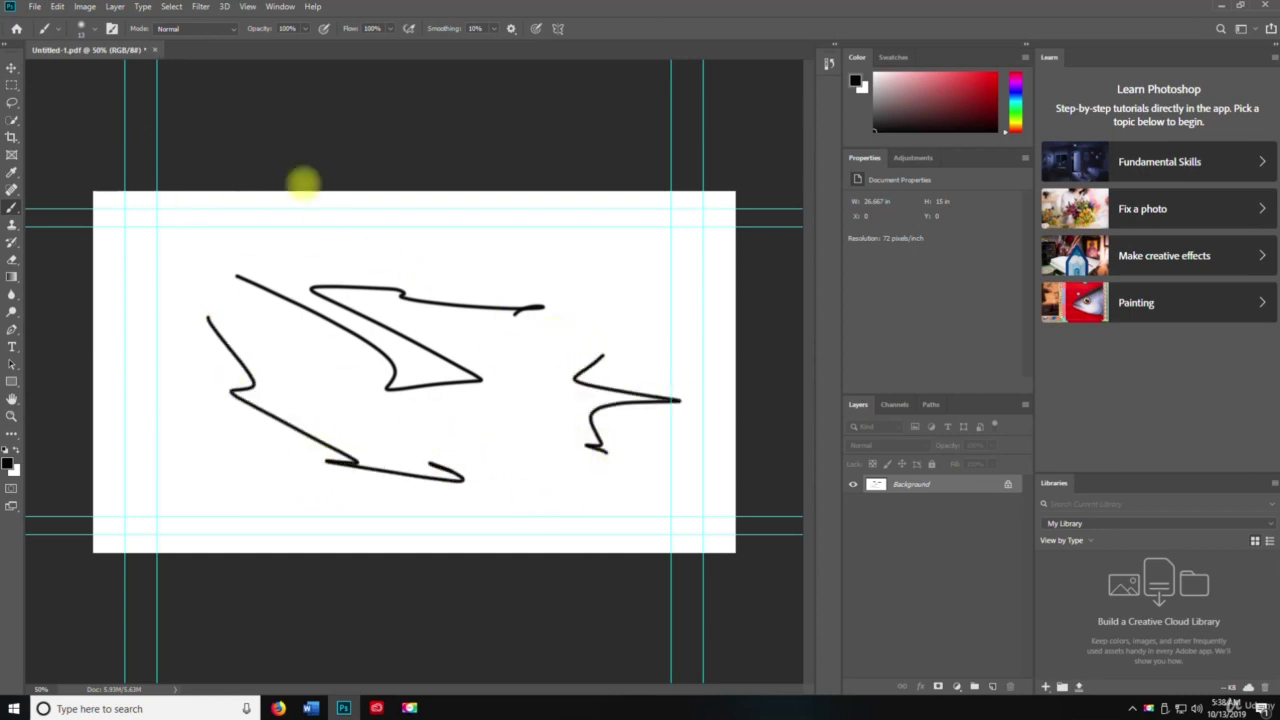
left_click(34, 6)
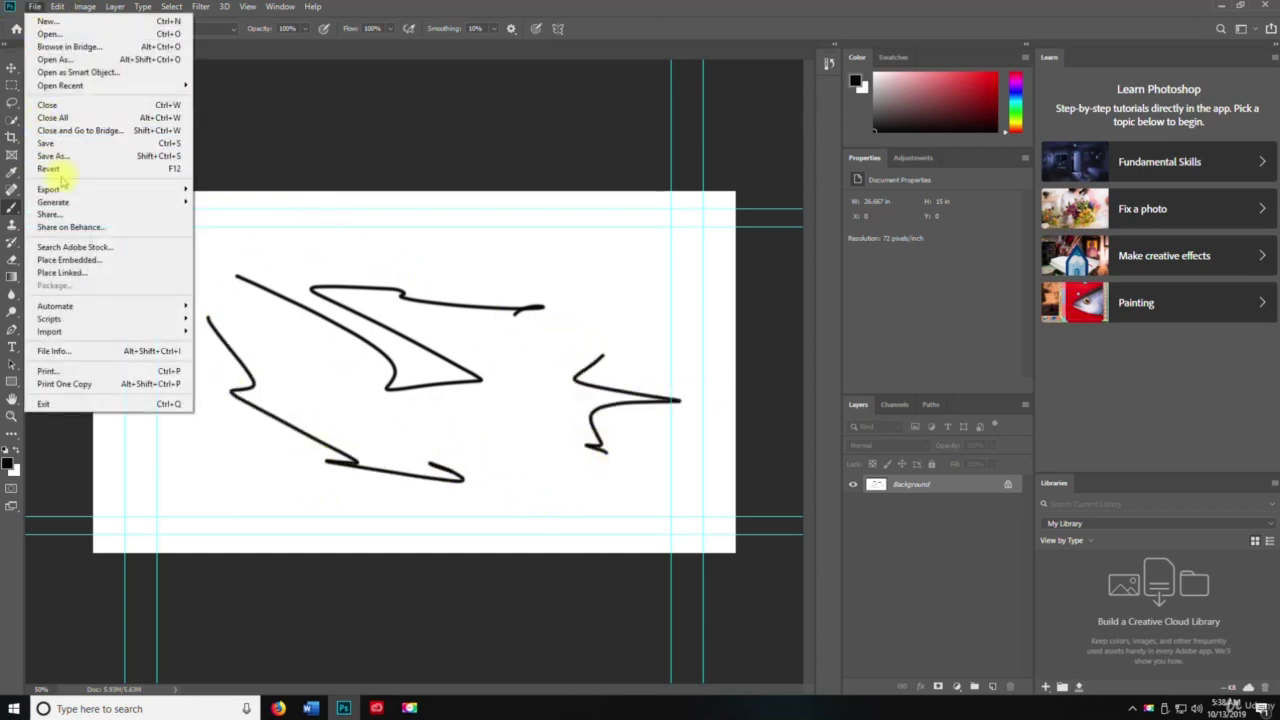
left_click(522, 7)
key("F12")
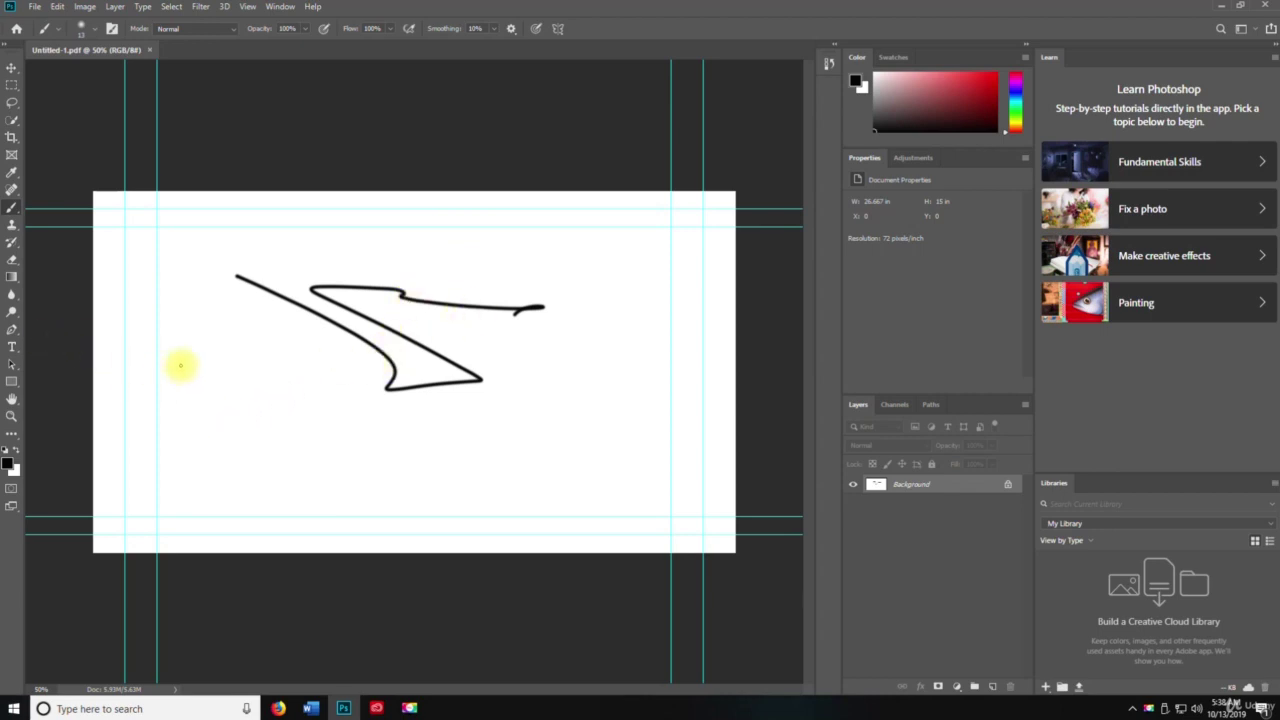
Step: Paint several freehand strokes around all sides of the drawing and discard them with Revert
mouse_move(207, 330)
left_mouse_down()
mouse_move(161, 382)
mouse_move(212, 452)
left_mouse_up()
mouse_move(588, 447)
left_mouse_down()
mouse_move(572, 379)
mouse_move(599, 430)
left_mouse_up()
left_click_drag(574, 236, 612, 312)
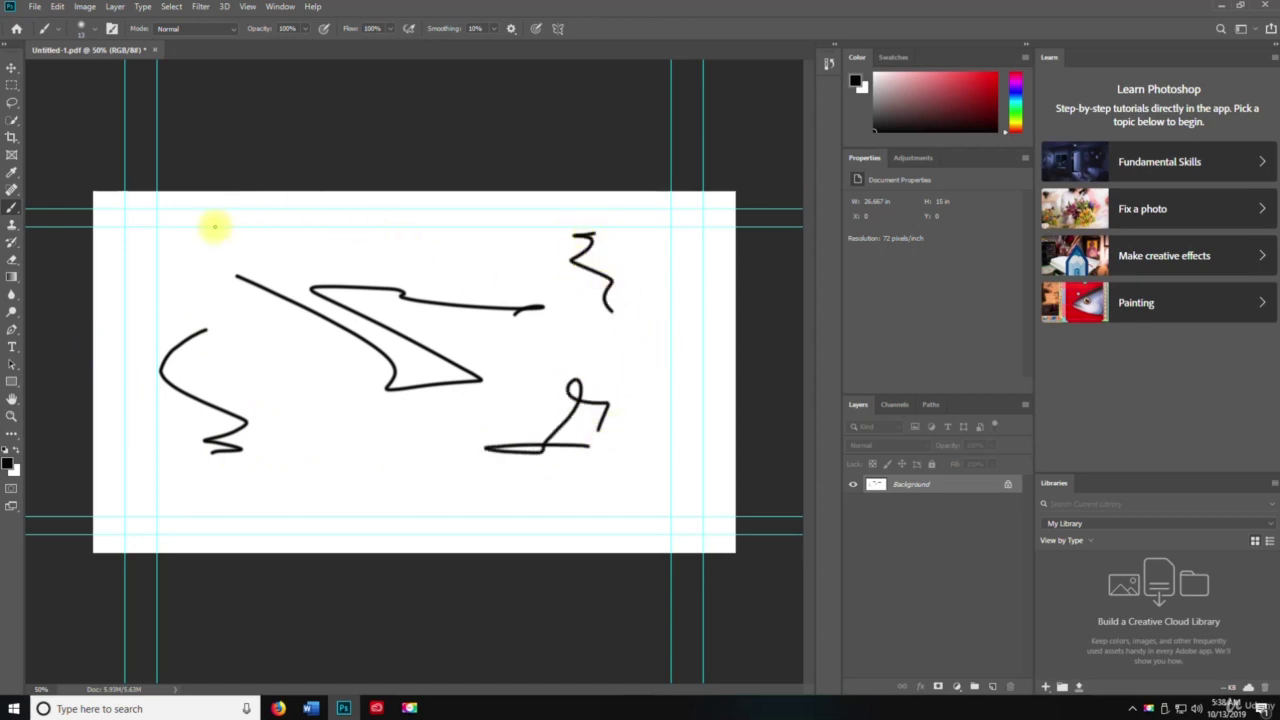
left_click_drag(210, 227, 378, 236)
key("F12")
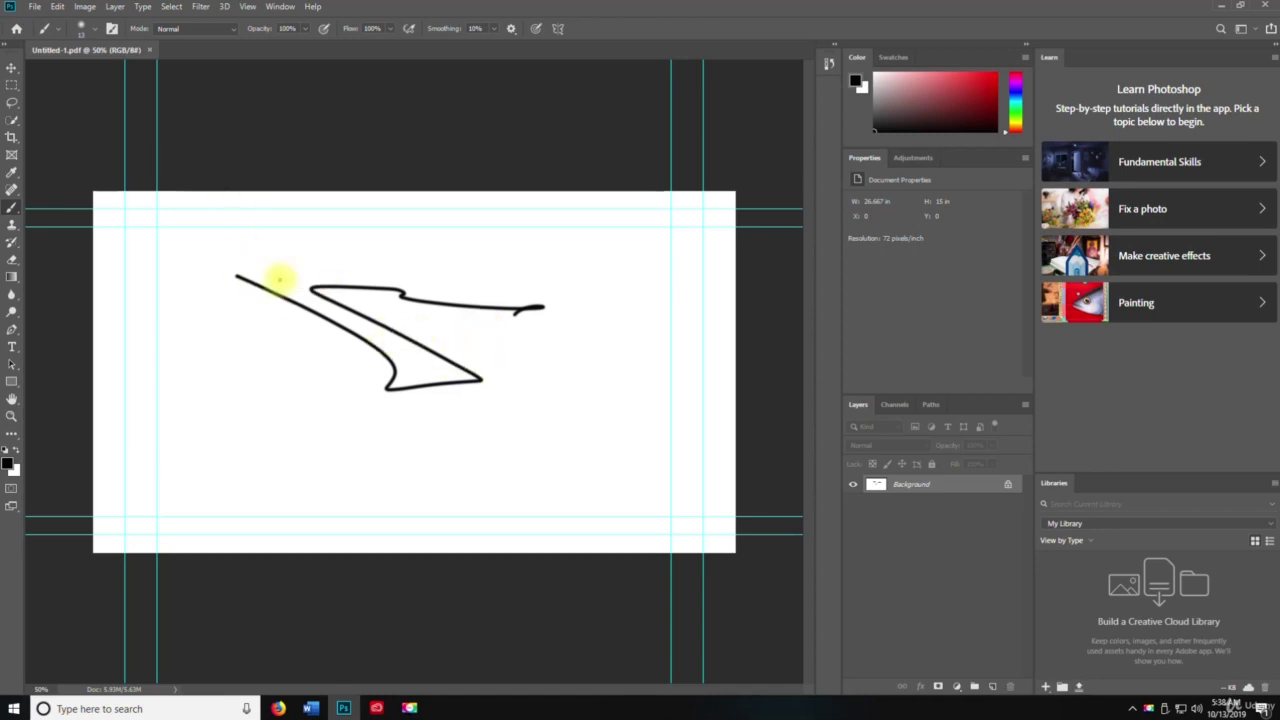
Step: Quick-export the drawing as a PNG named Untitled-1 to the Desktop, check the file there and return to Photoshop
left_click(34, 8)
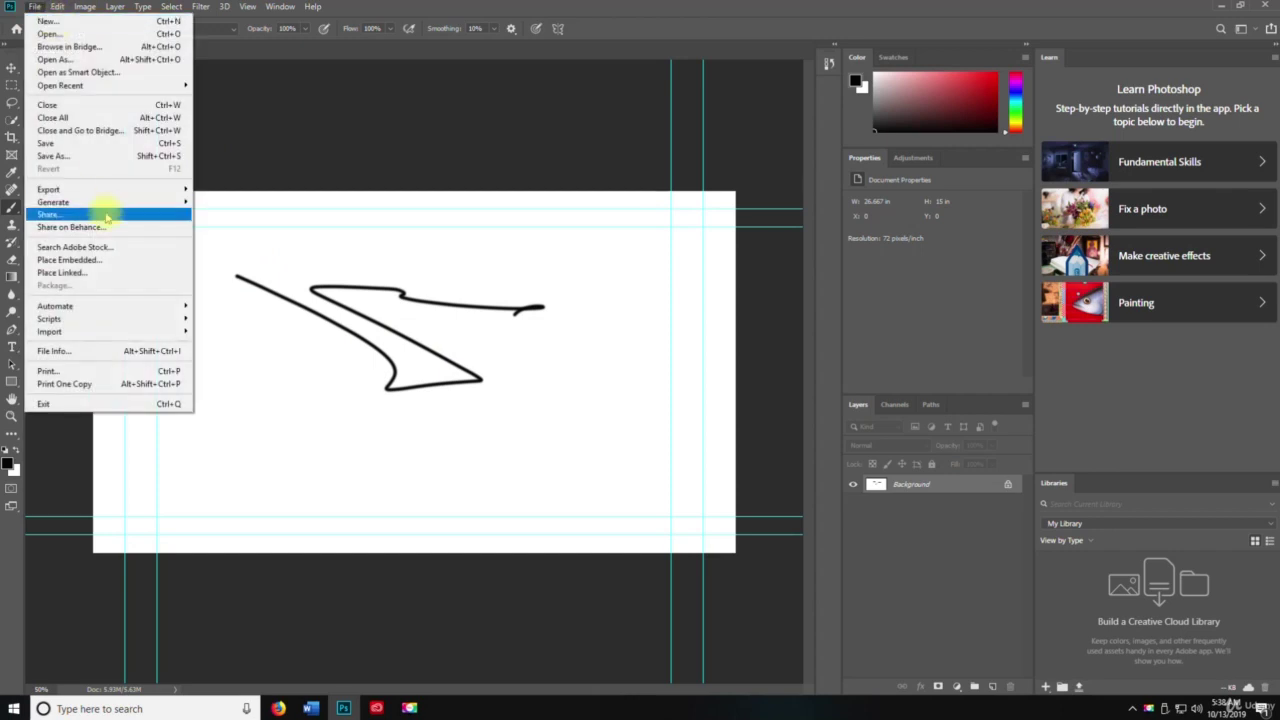
mouse_move(51, 191)
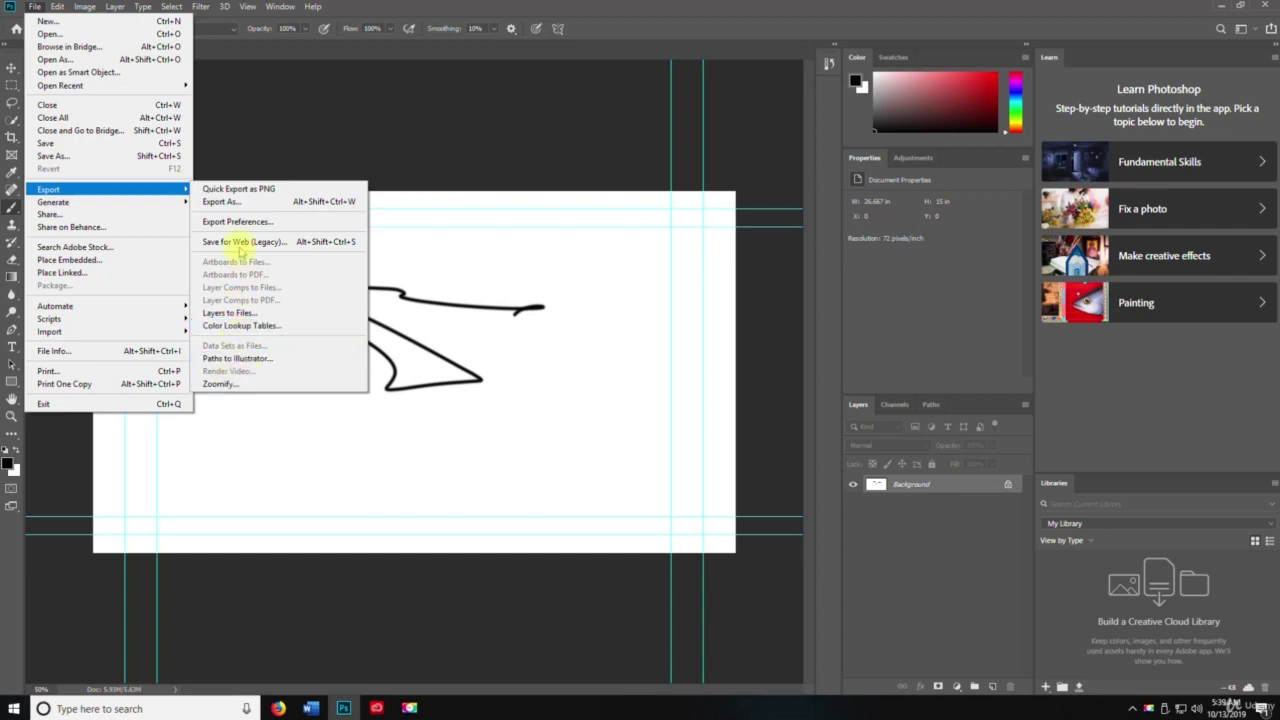
left_click(237, 190)
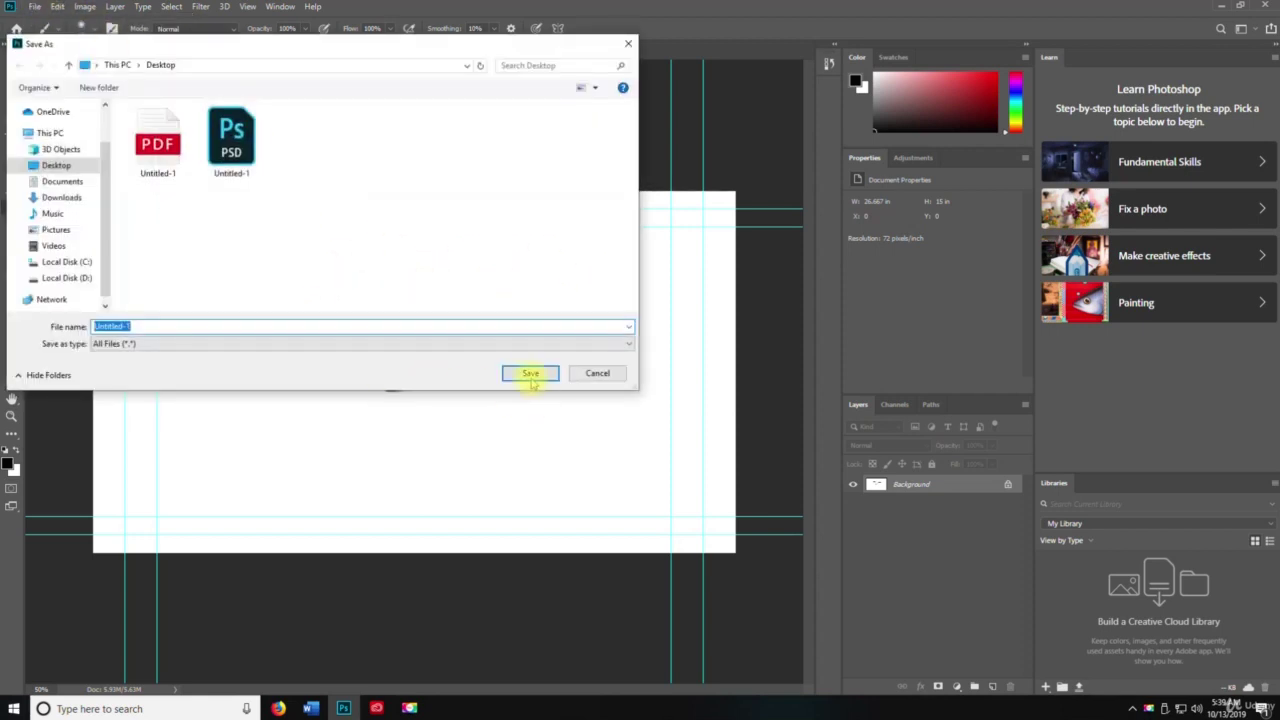
left_click(530, 375)
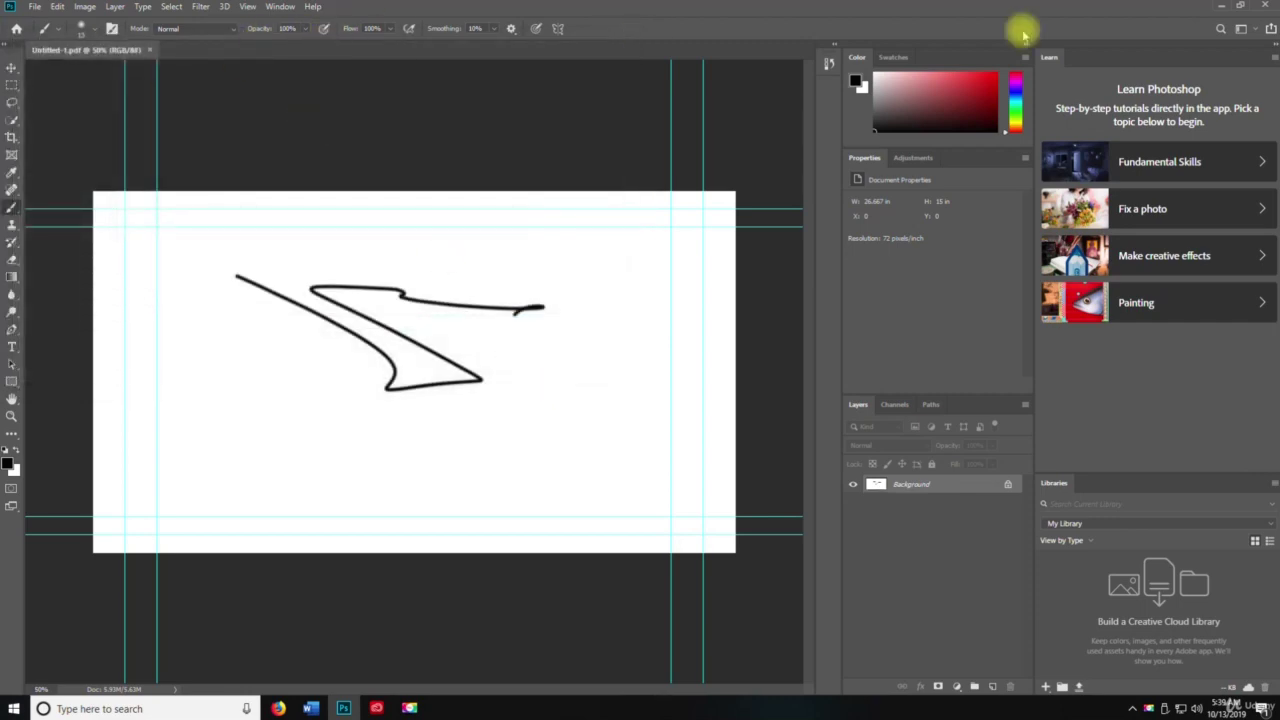
left_click(1220, 6)
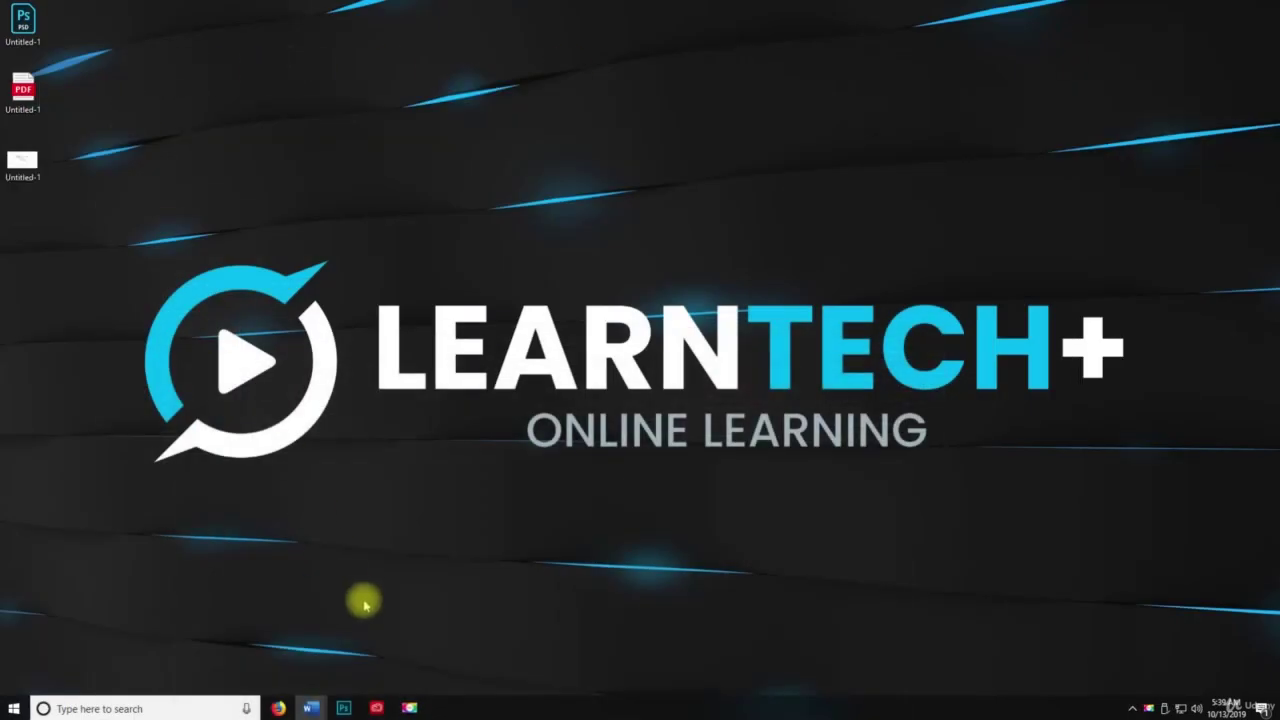
left_click(343, 707)
key("space")
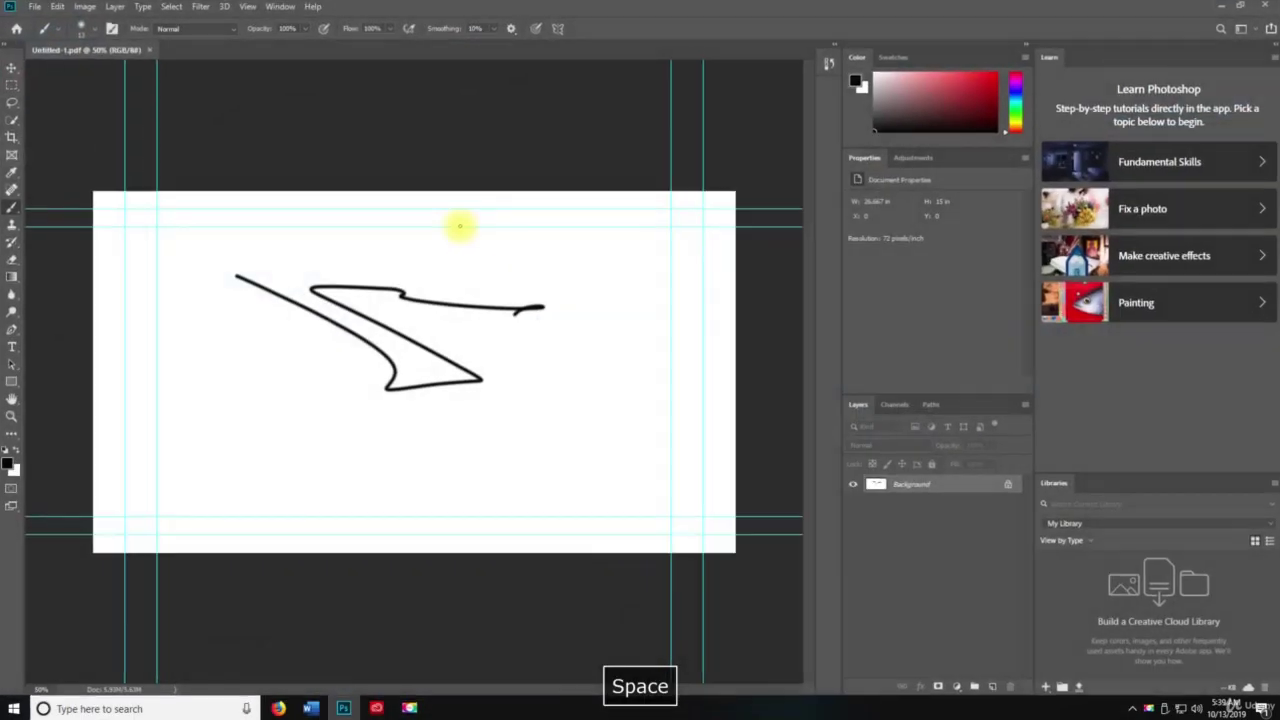
Step: Start the Save for Web (Legacy) export, enlarge its window and centre the drawing in the preview
left_click(34, 6)
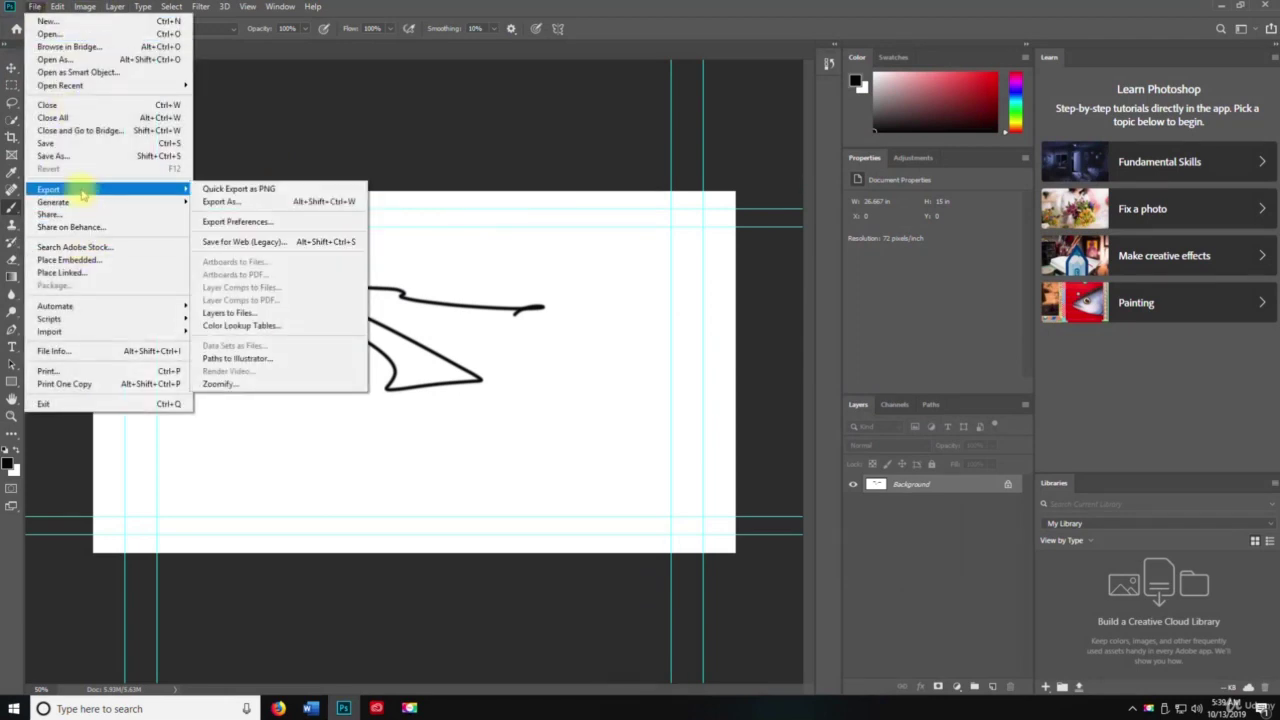
left_click(268, 242)
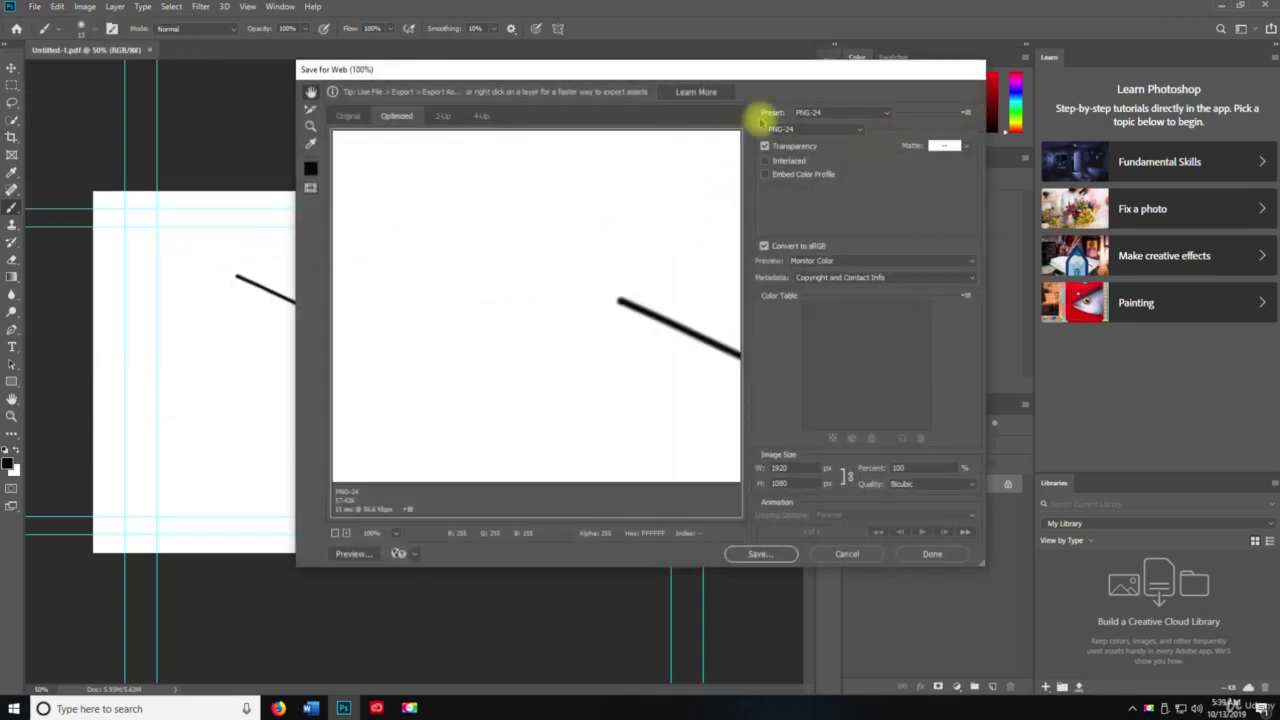
left_click_drag(770, 72, 609, 51)
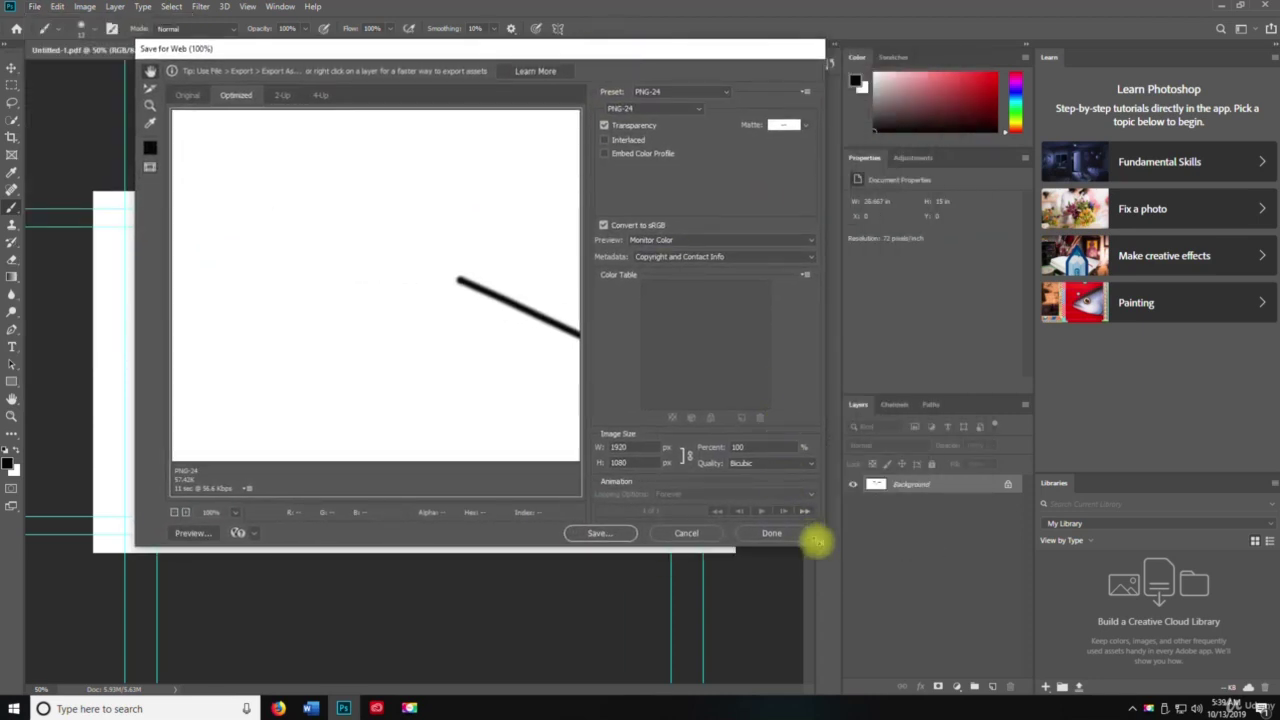
left_click_drag(817, 541, 1157, 623)
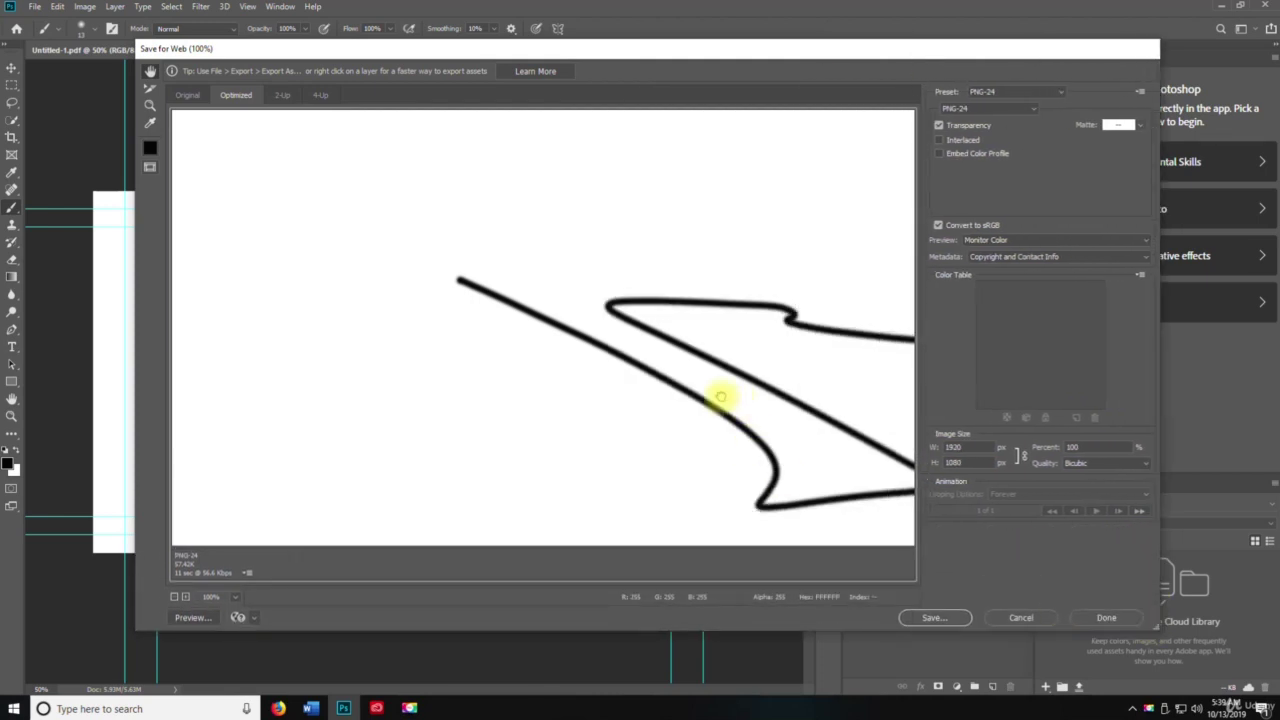
mouse_move(720, 400)
left_mouse_down()
mouse_move(622, 347)
mouse_move(702, 390)
left_mouse_up()
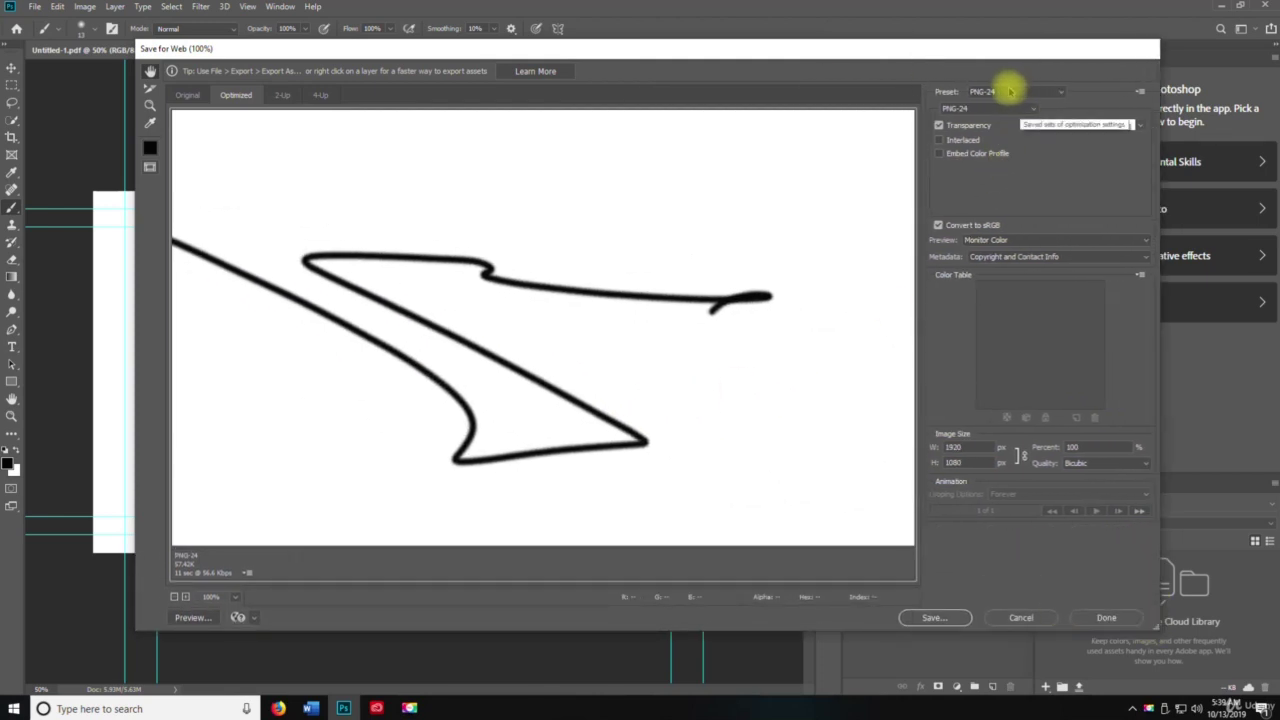
Step: Preview the drawing in the GIF, JPEG, PNG-8, PNG-24 and WBMP export formats
left_click(985, 108)
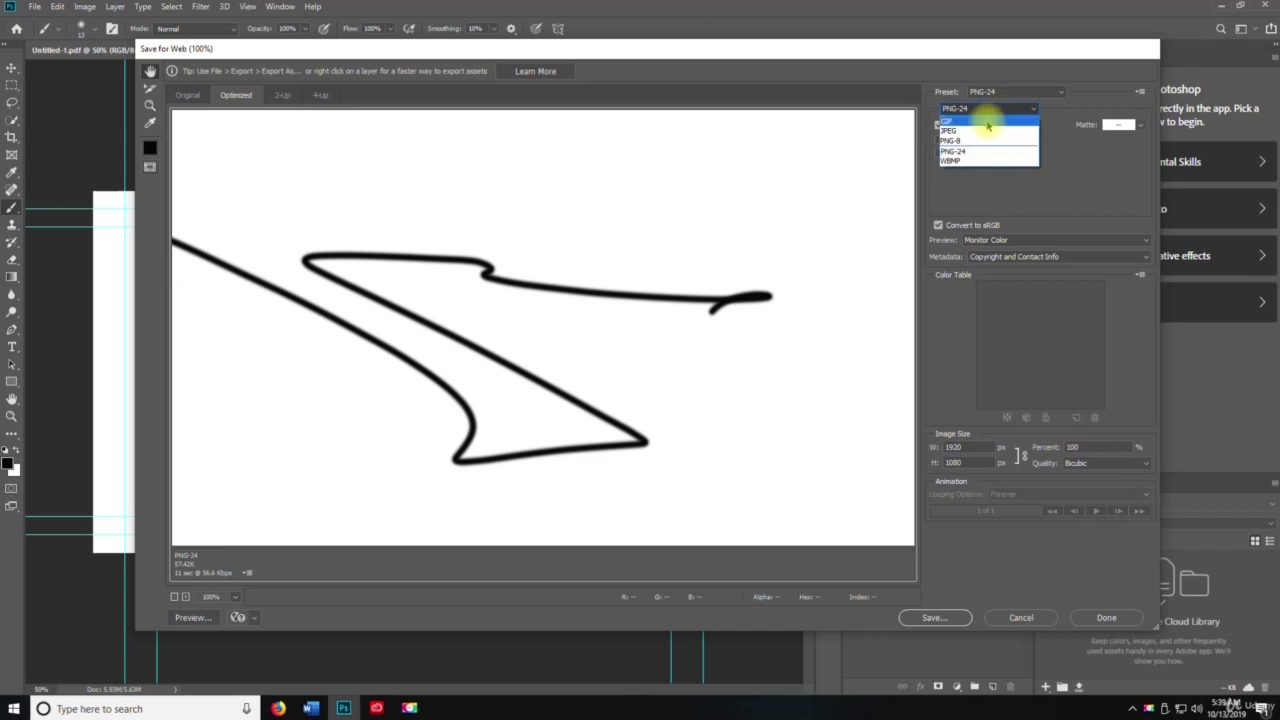
left_click(988, 116)
left_click(988, 108)
left_click(986, 131)
left_click(986, 108)
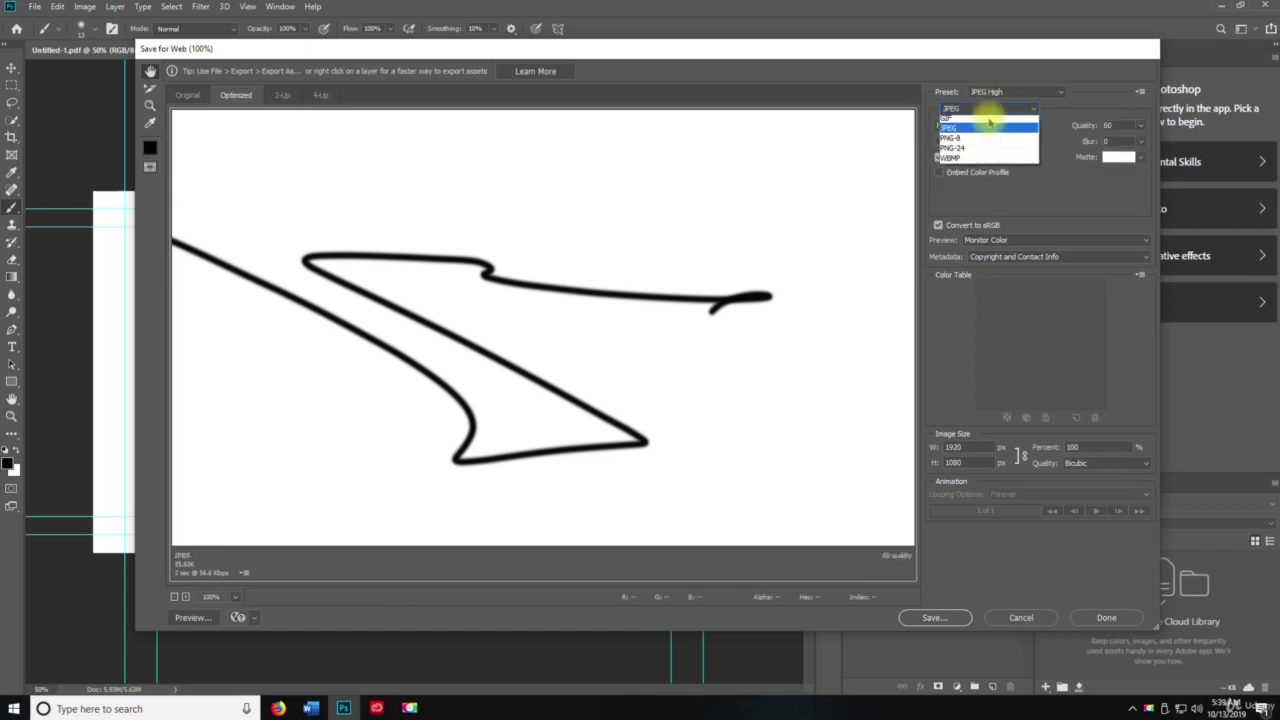
left_click(982, 140)
left_click(986, 108)
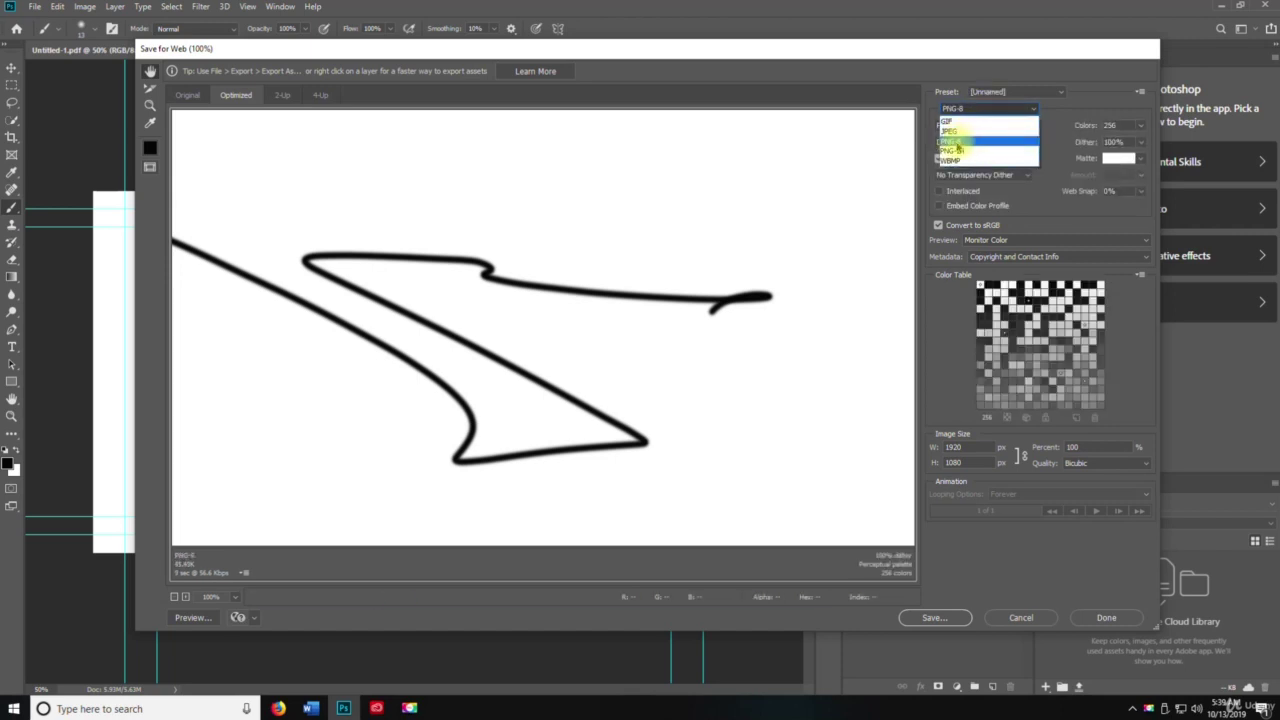
left_click(980, 150)
left_click(972, 107)
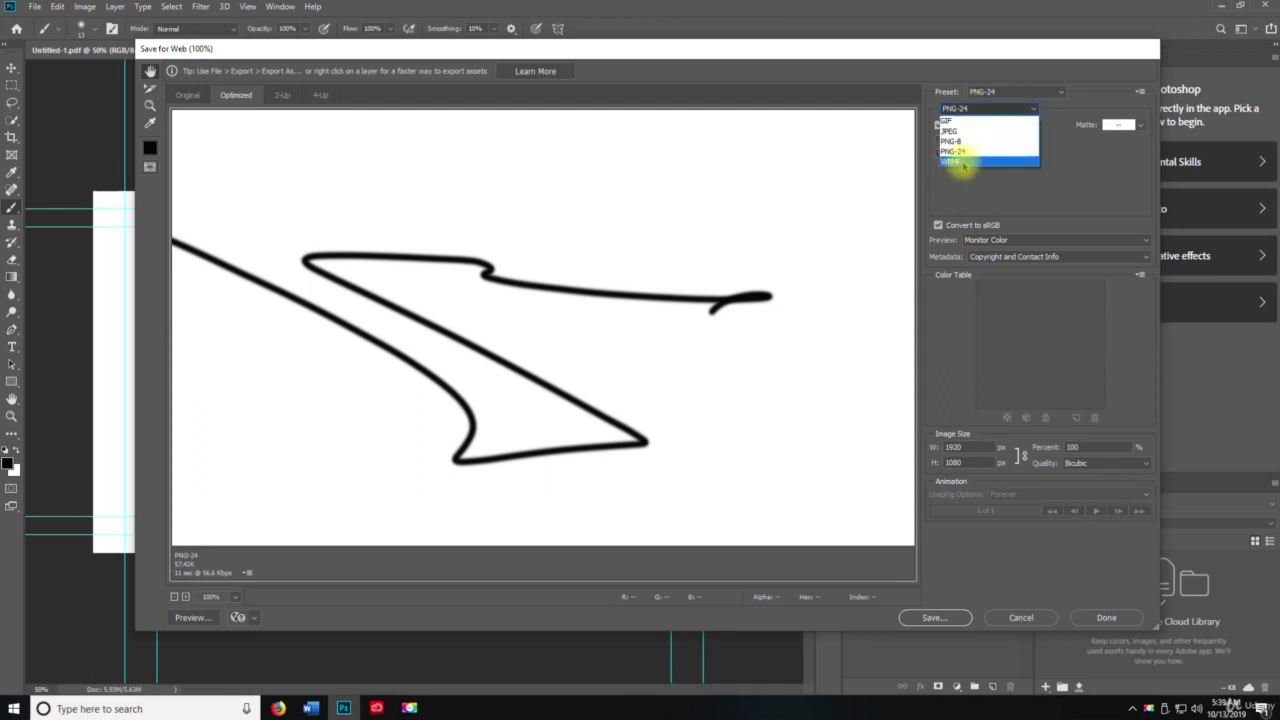
left_click(963, 162)
left_click_drag(509, 325, 774, 302)
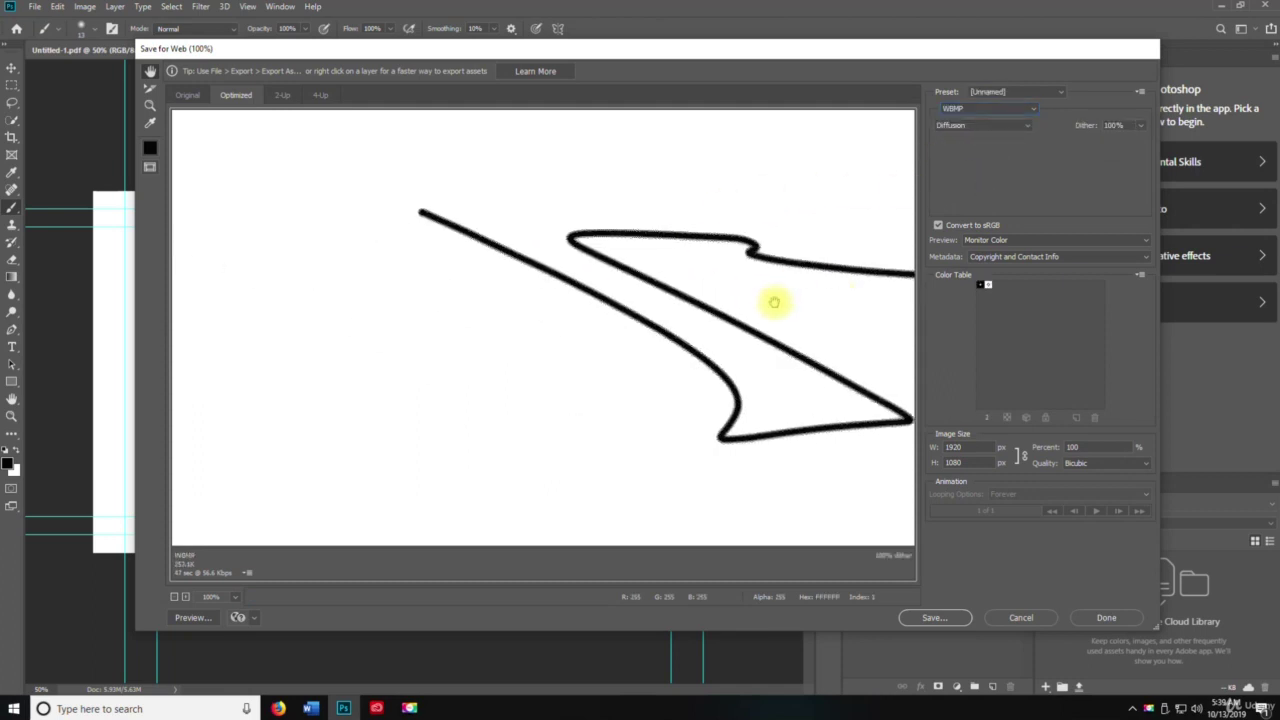
Step: Set the export format to PNG-24 and save the optimized image to the Desktop as Untitled-1, replacing the existing PNG
left_click(971, 107)
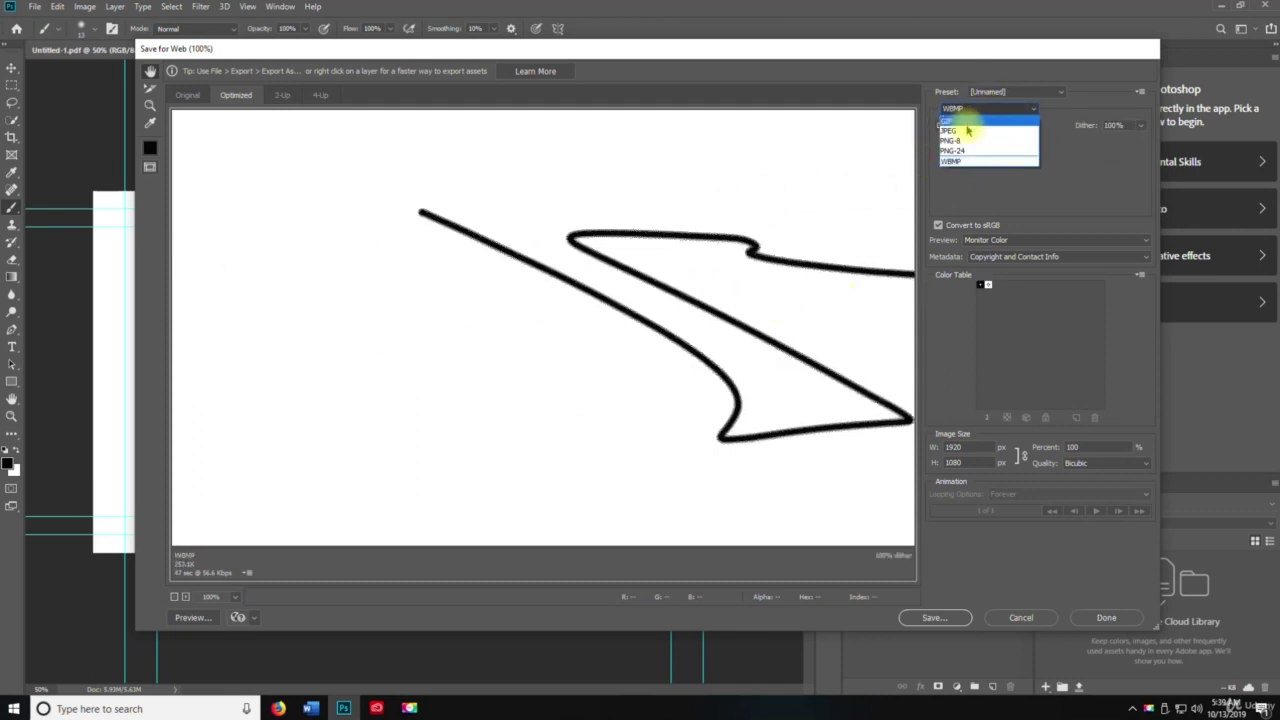
left_click(955, 150)
left_click_drag(694, 320, 458, 265)
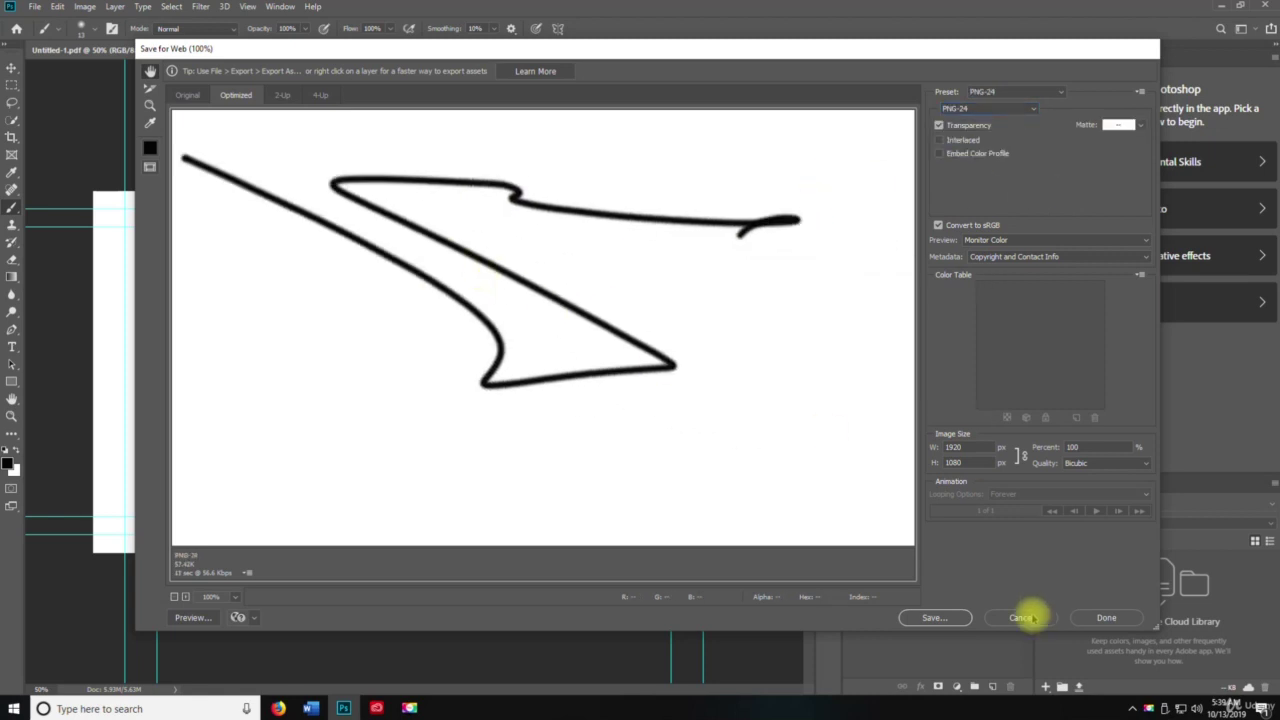
left_click(936, 617)
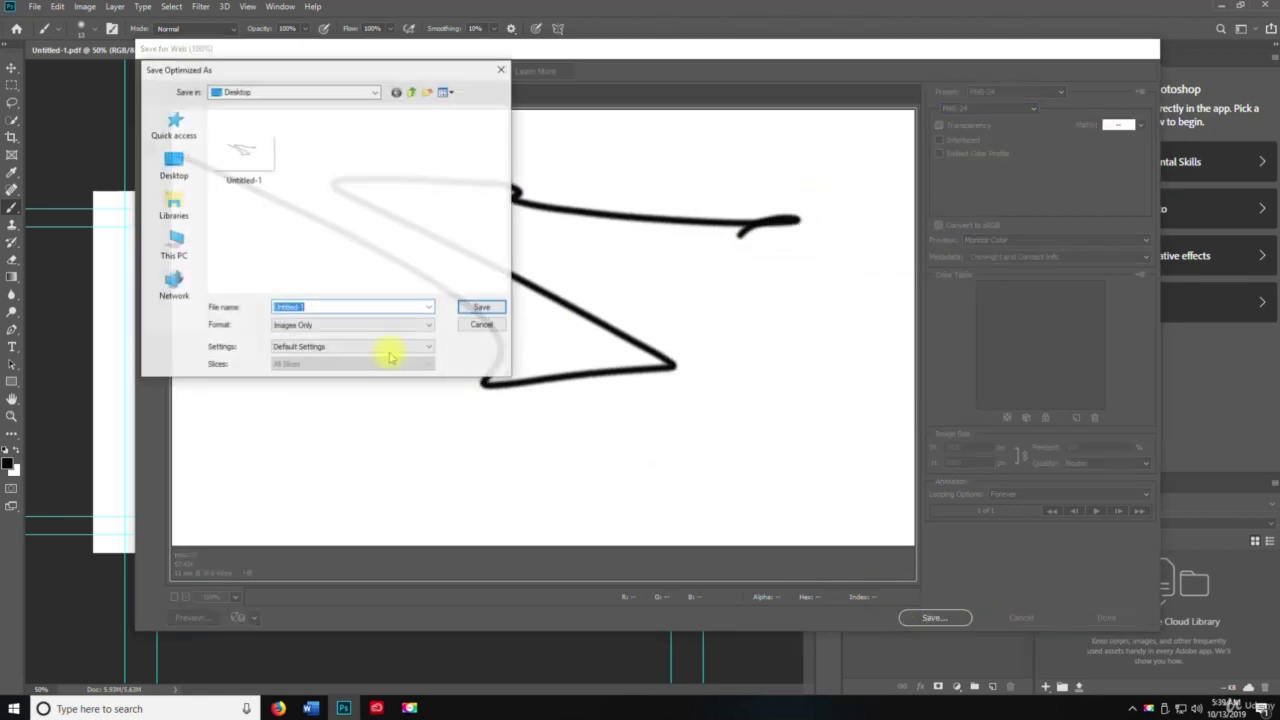
left_click(186, 165)
left_click(483, 310)
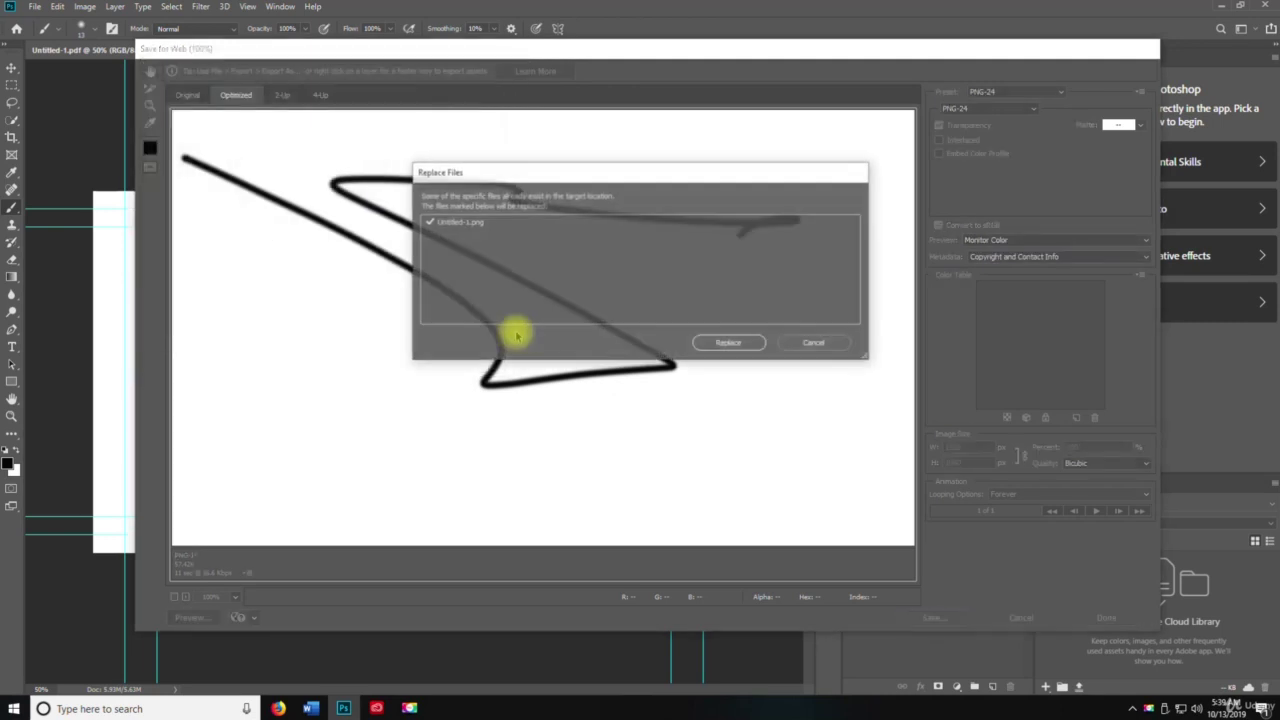
left_click(697, 344)
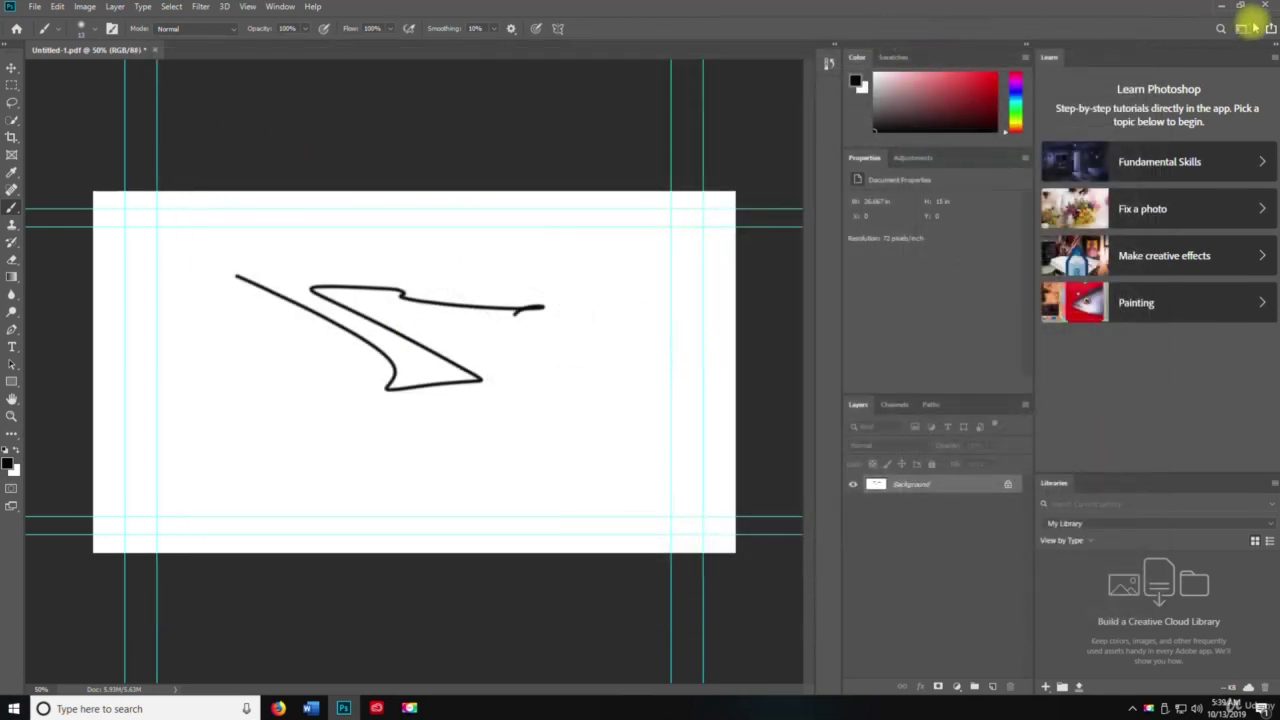
Step: Check the exported Untitled-1 files on the Desktop and return to Photoshop
left_click(1211, 6)
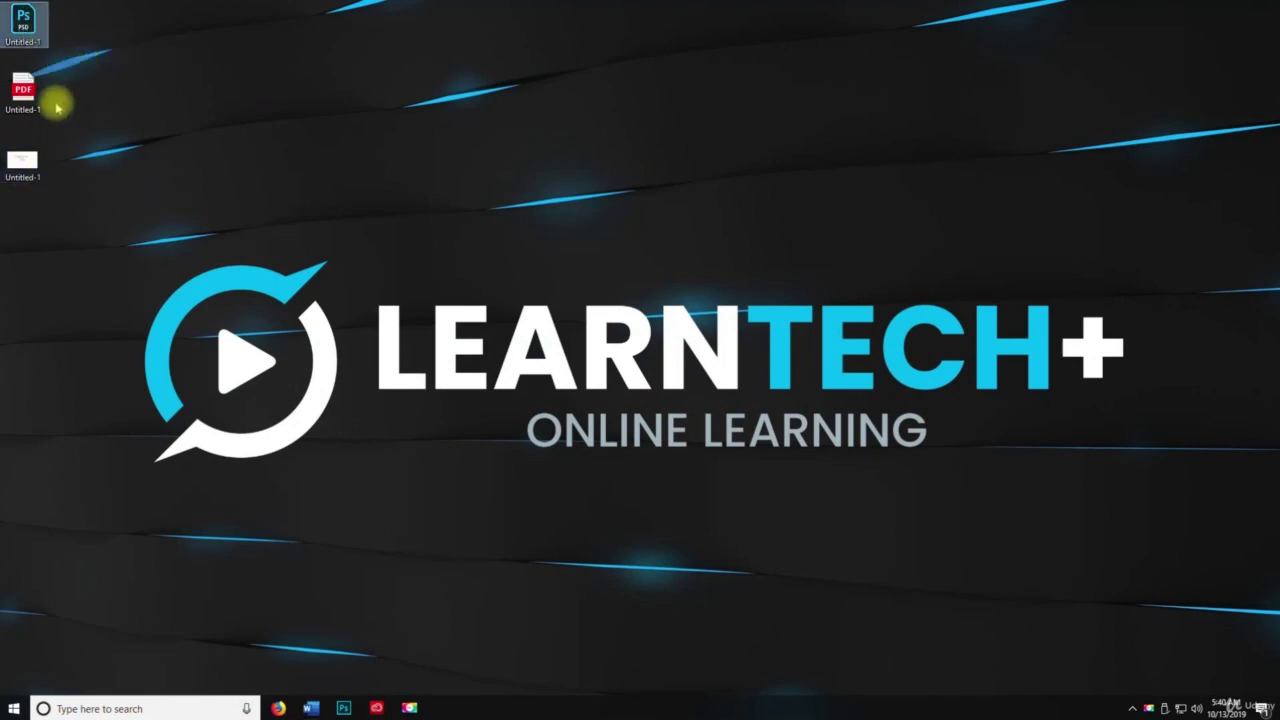
left_click(343, 708)
key("space")
Step: Open the Share on Behance page in the browser, then close it and return to Photoshop
left_click(31, 8)
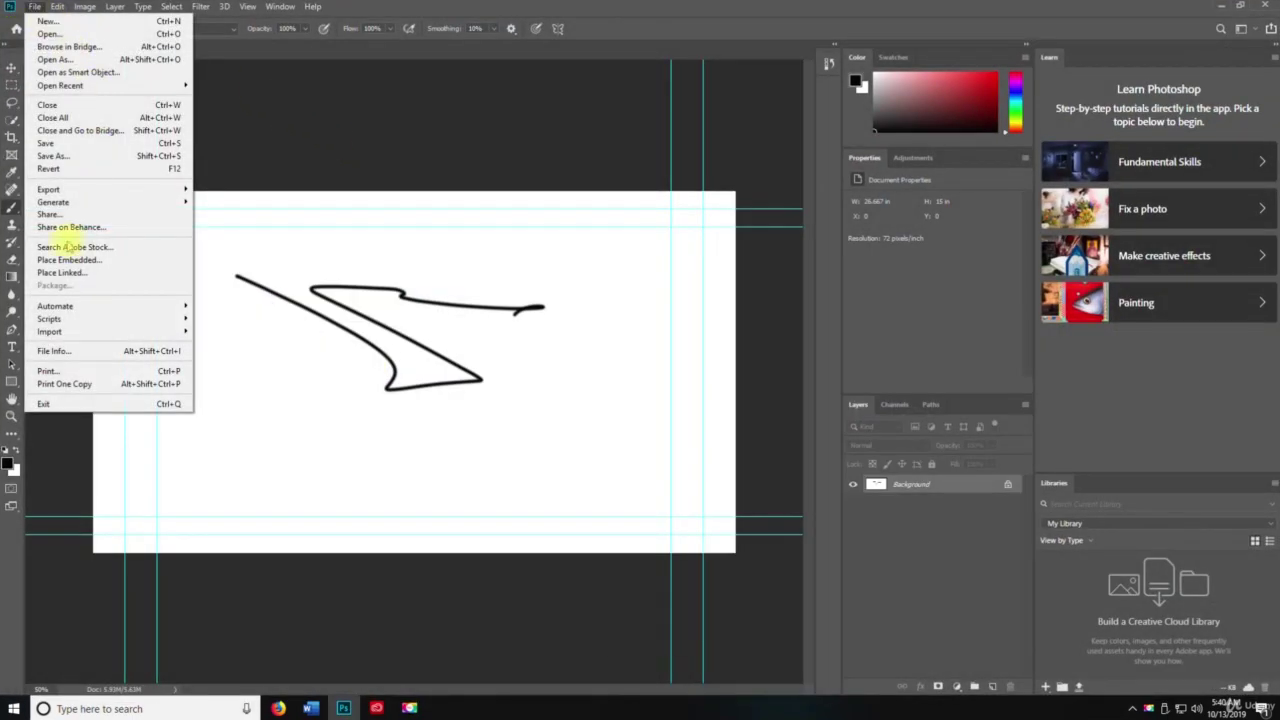
mouse_move(85, 202)
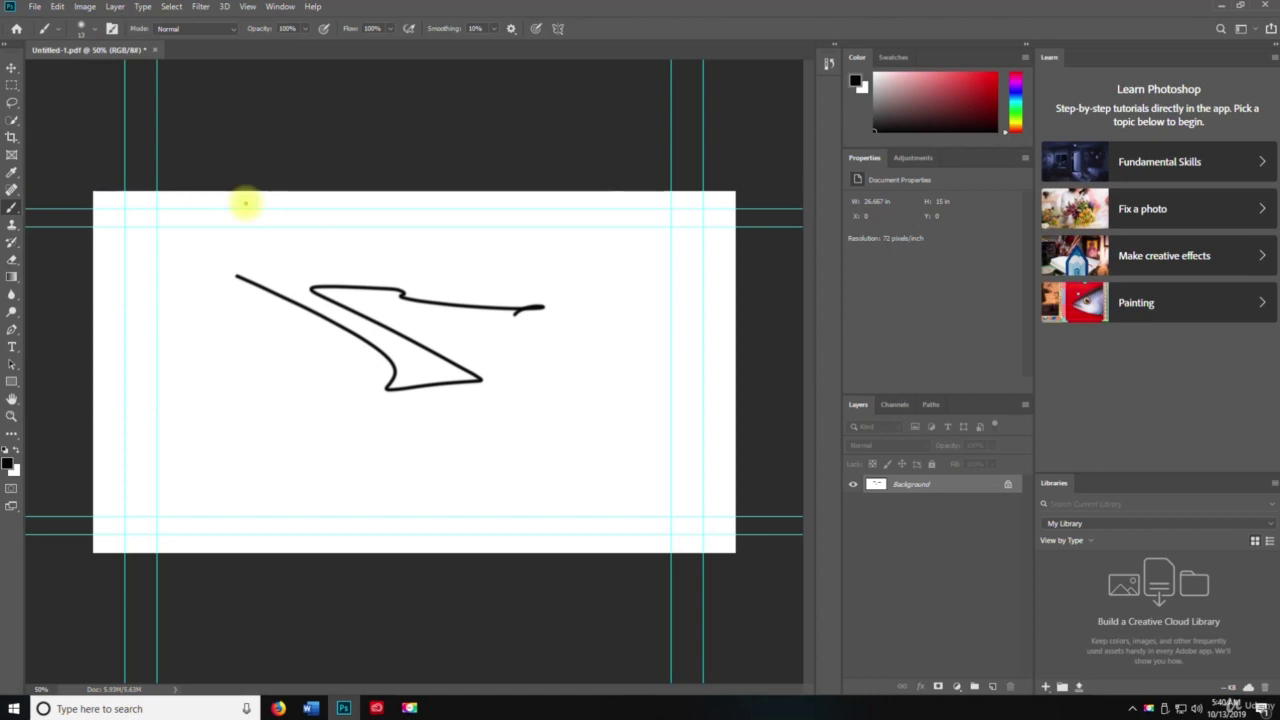
left_click(34, 6)
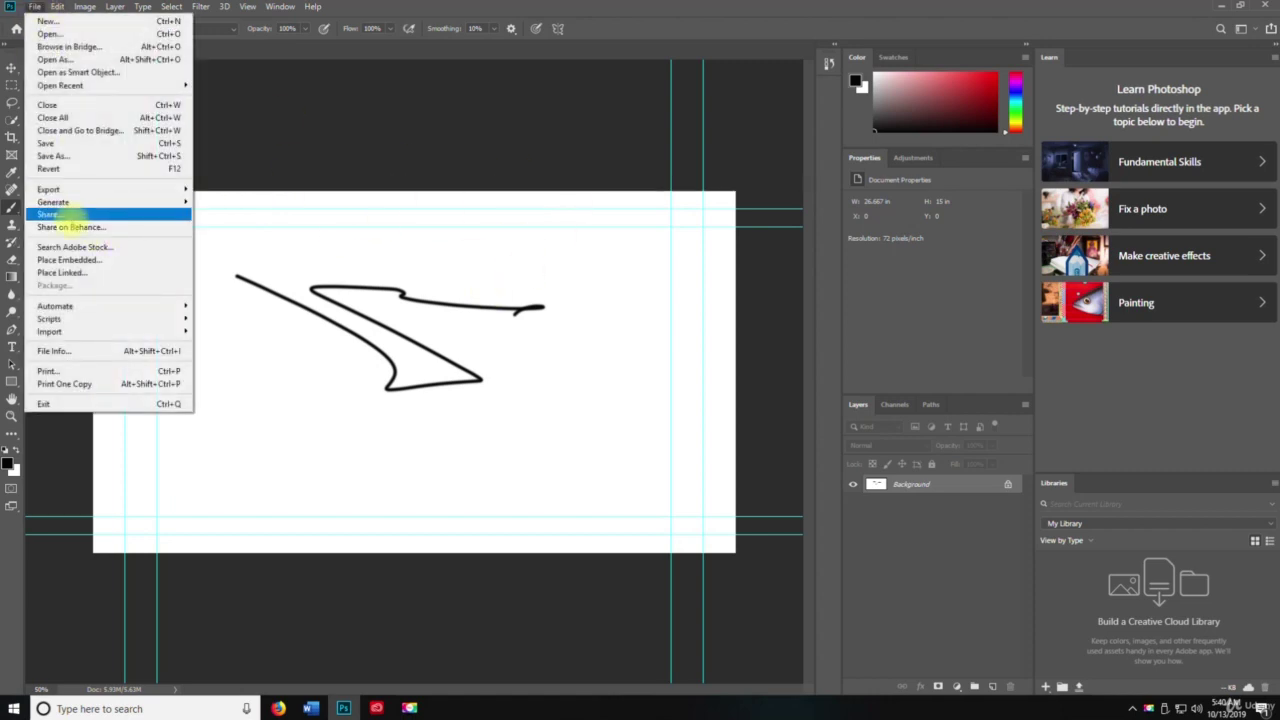
left_click(70, 227)
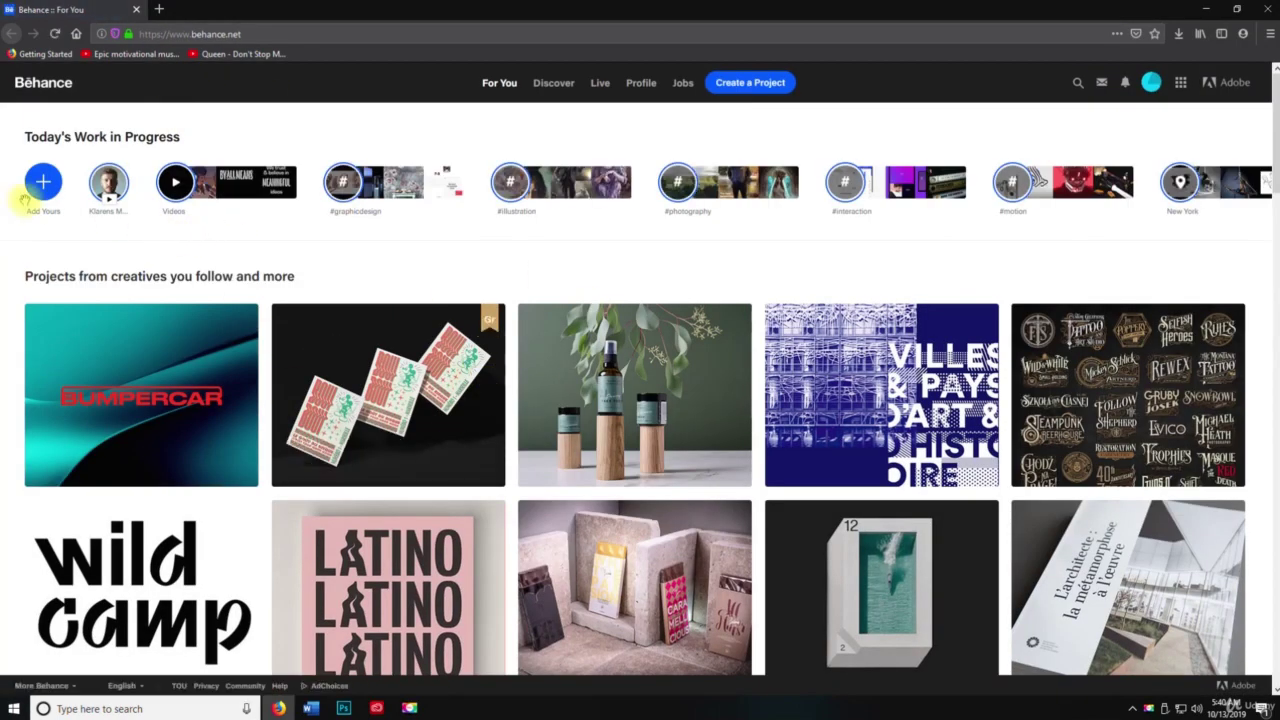
left_click(1263, 8)
key("space")
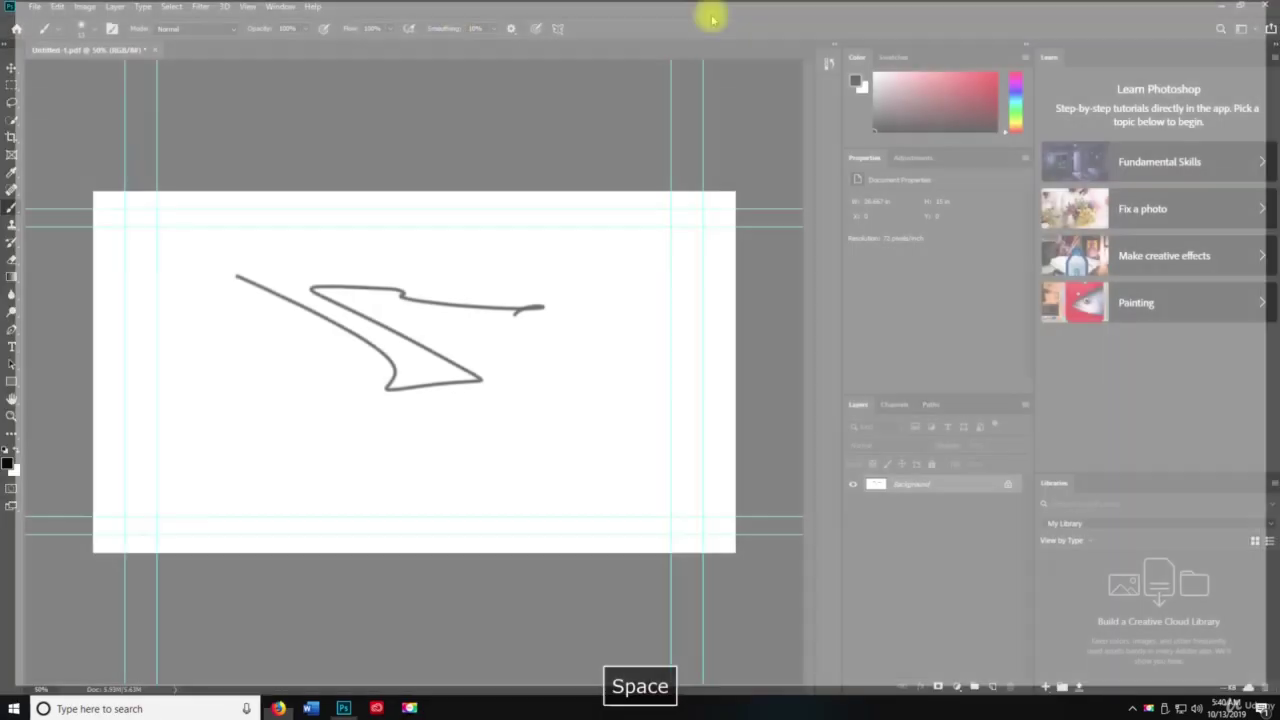
Step: Place the Untitled-1 PNG from the Desktop as an embedded smart object at its original size
left_click(36, 7)
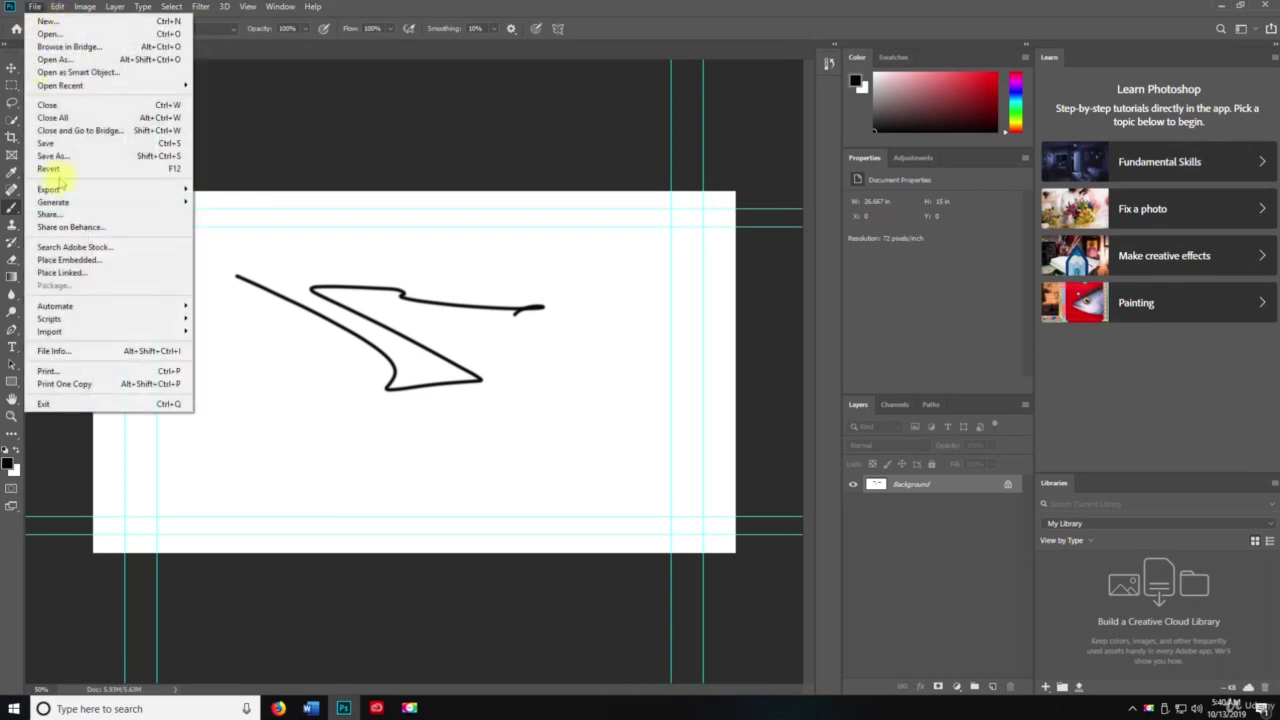
left_click(70, 260)
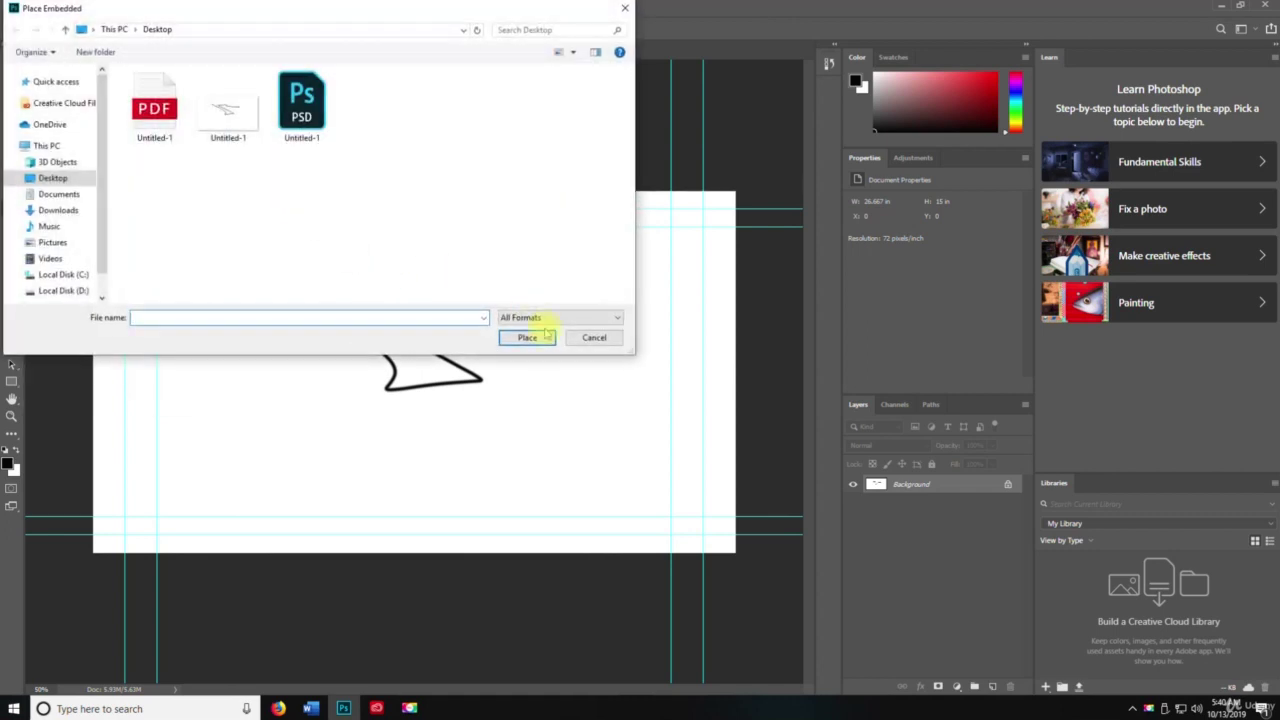
double_click(235, 112)
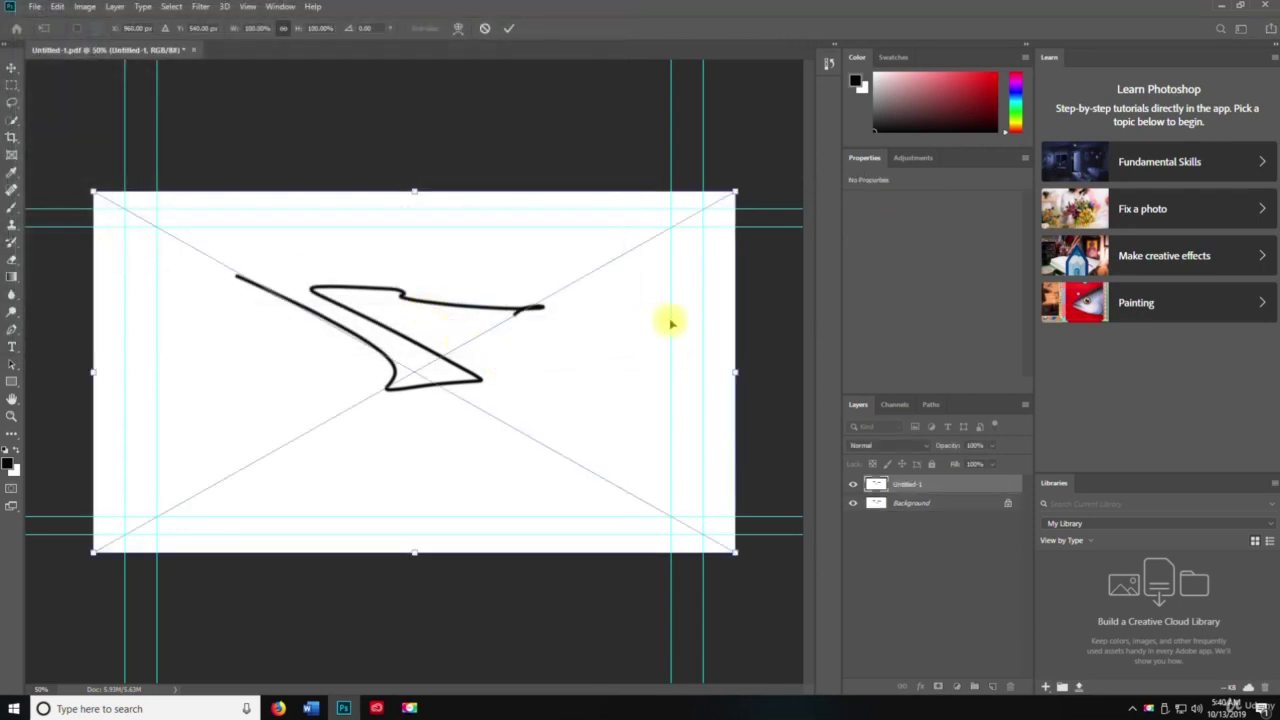
key("Return")
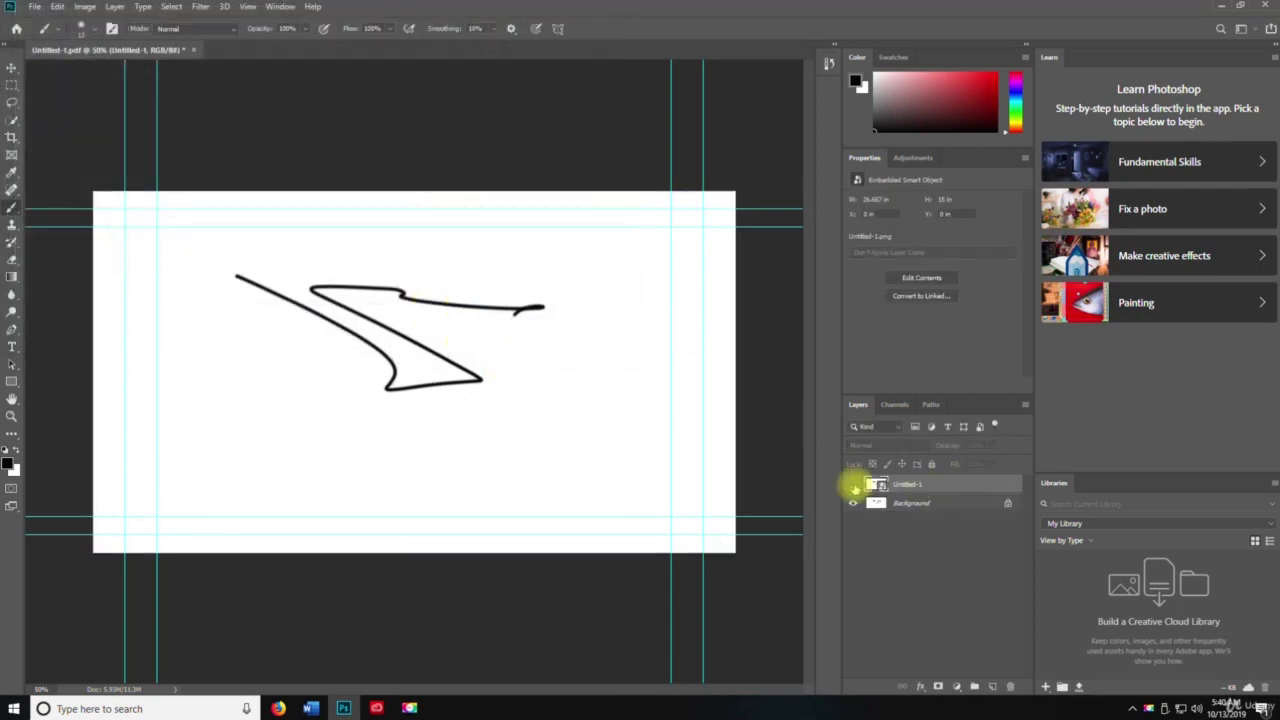
Step: Place the Untitled-1 PNG from the Desktop as a linked smart object above the embedded one
left_click(34, 6)
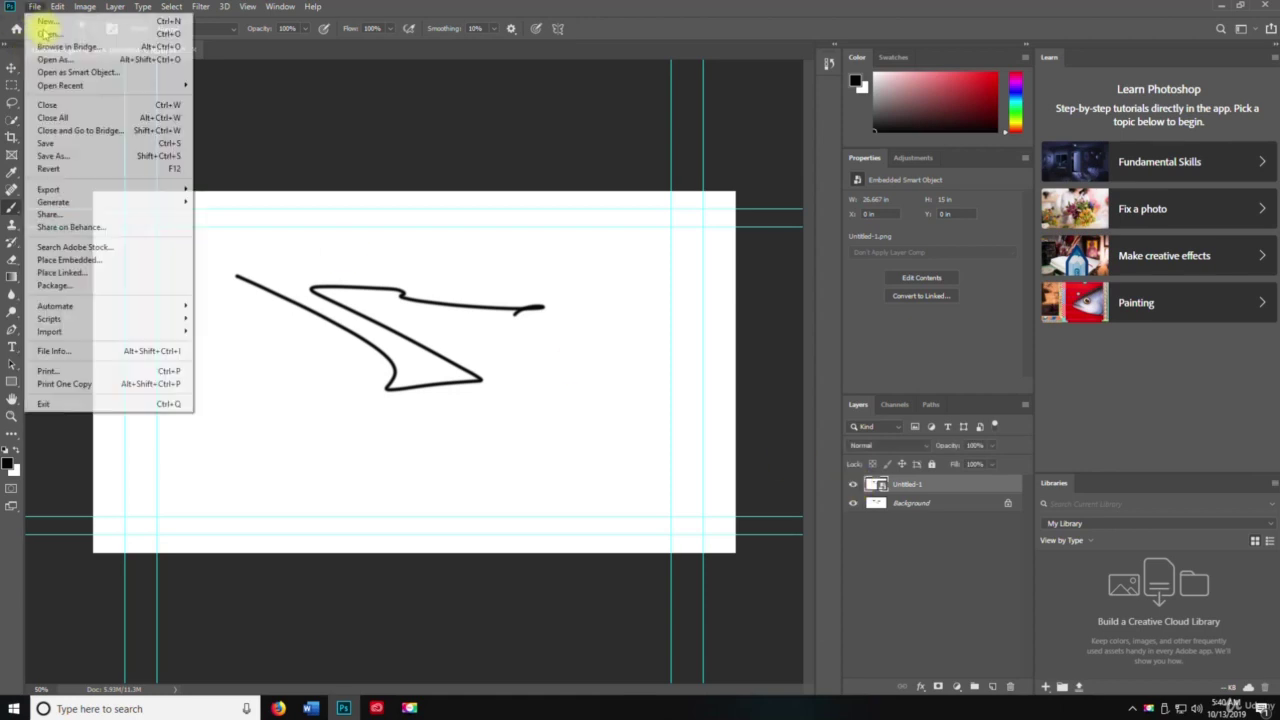
left_click(62, 272)
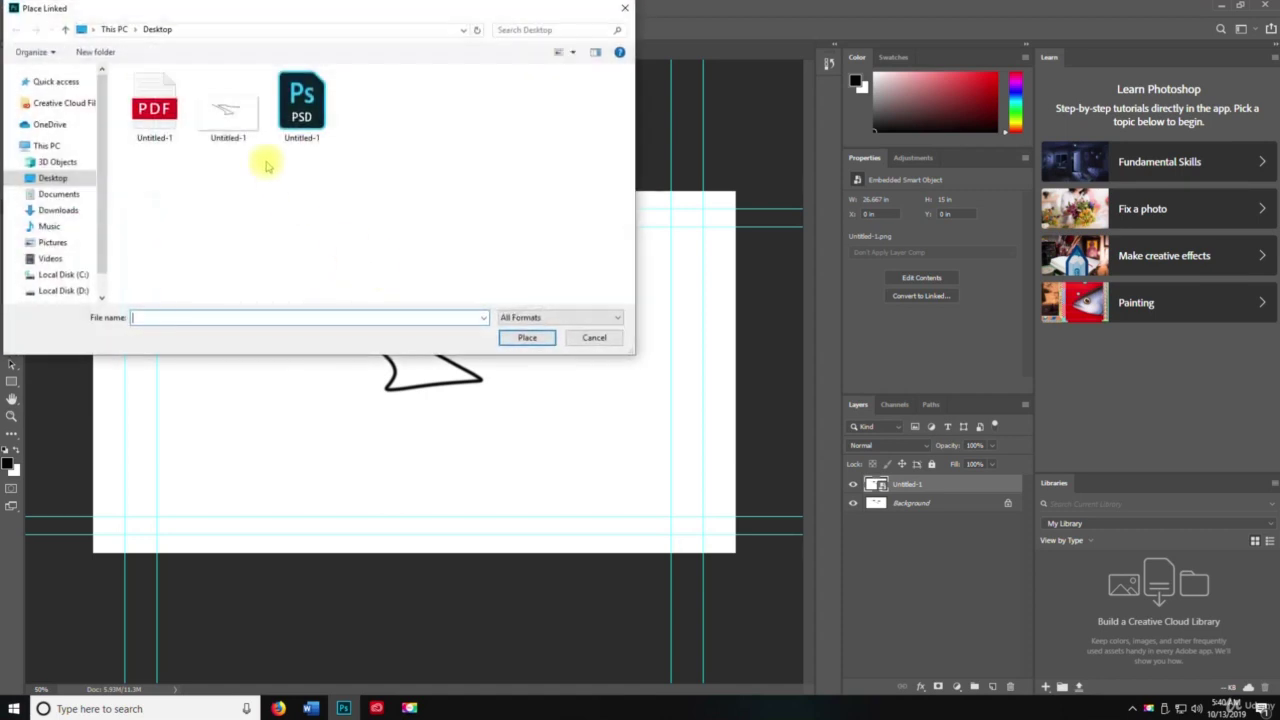
left_click(249, 116)
left_click(527, 337)
key("Return")
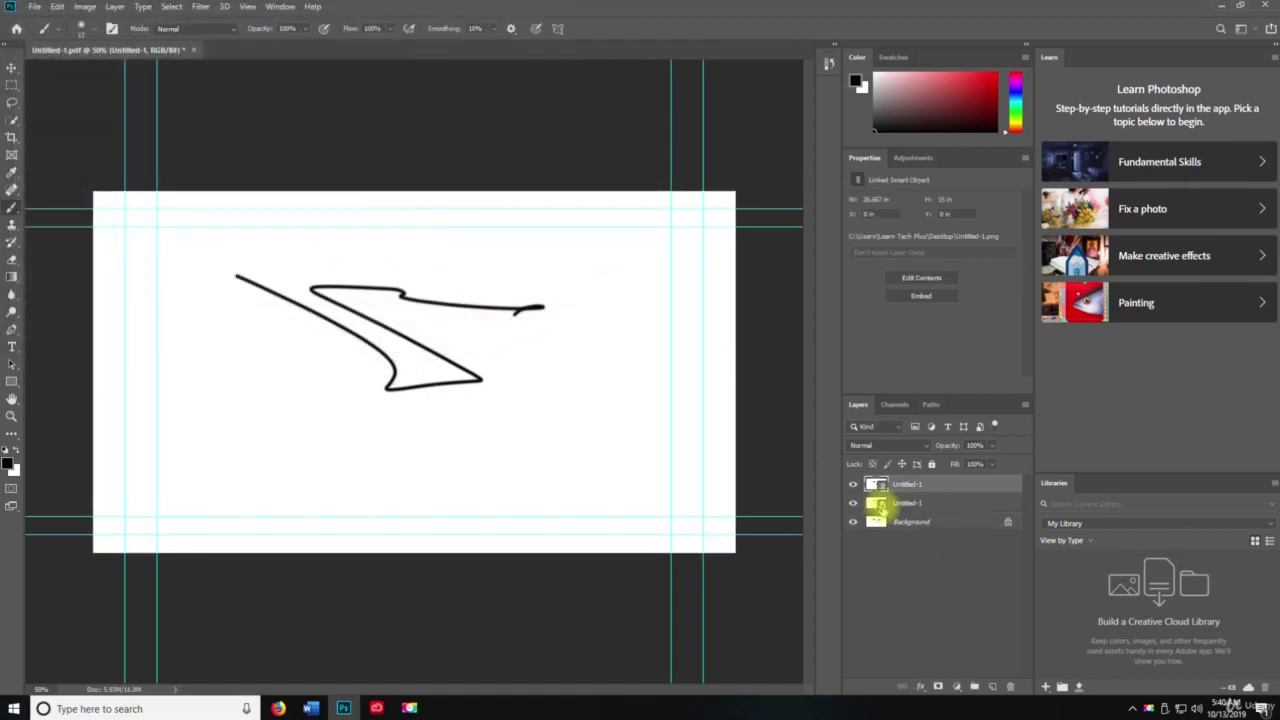
Step: Place a second embedded copy of the Untitled-1 PNG directly above the existing embedded layer
left_click(880, 504)
left_click(34, 6)
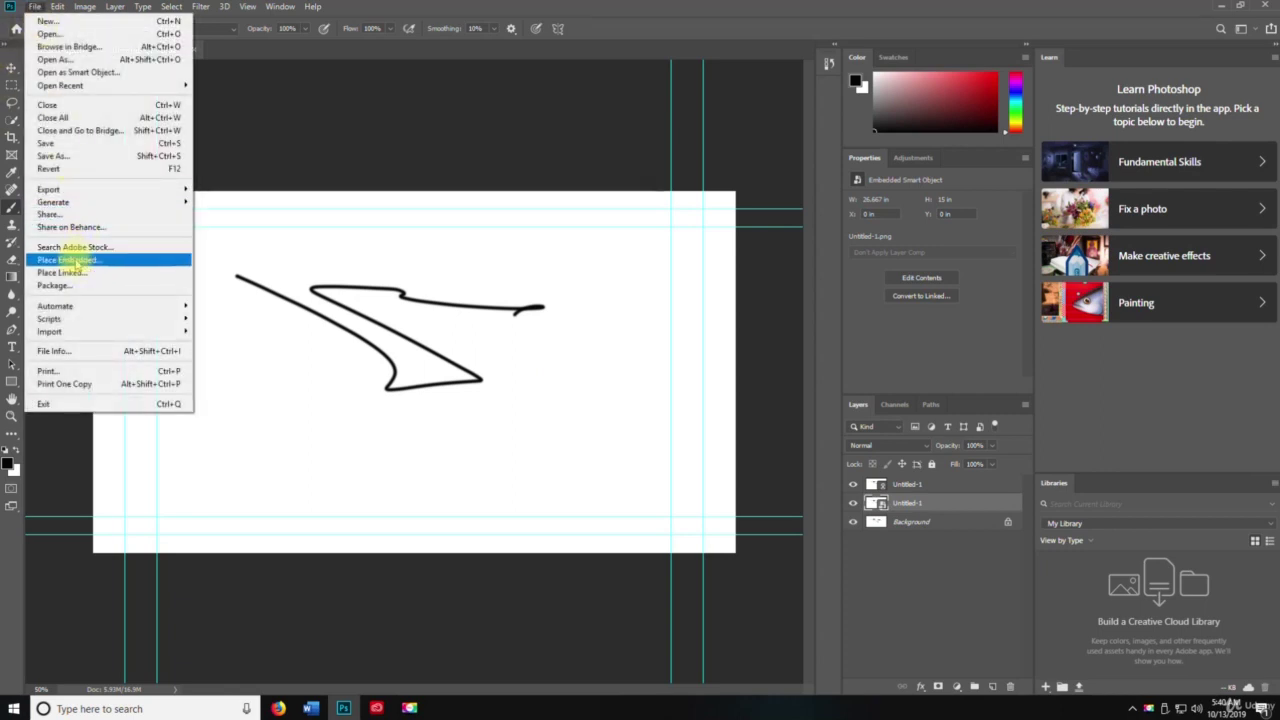
left_click(77, 261)
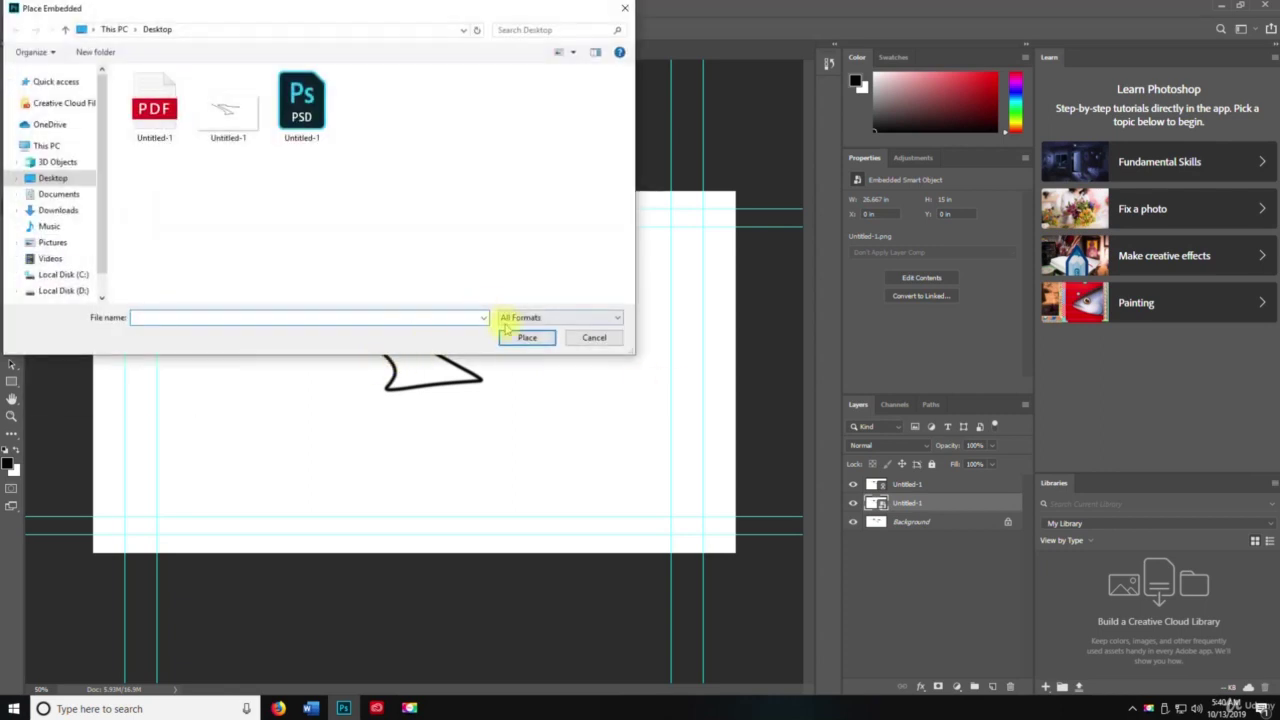
double_click(228, 108)
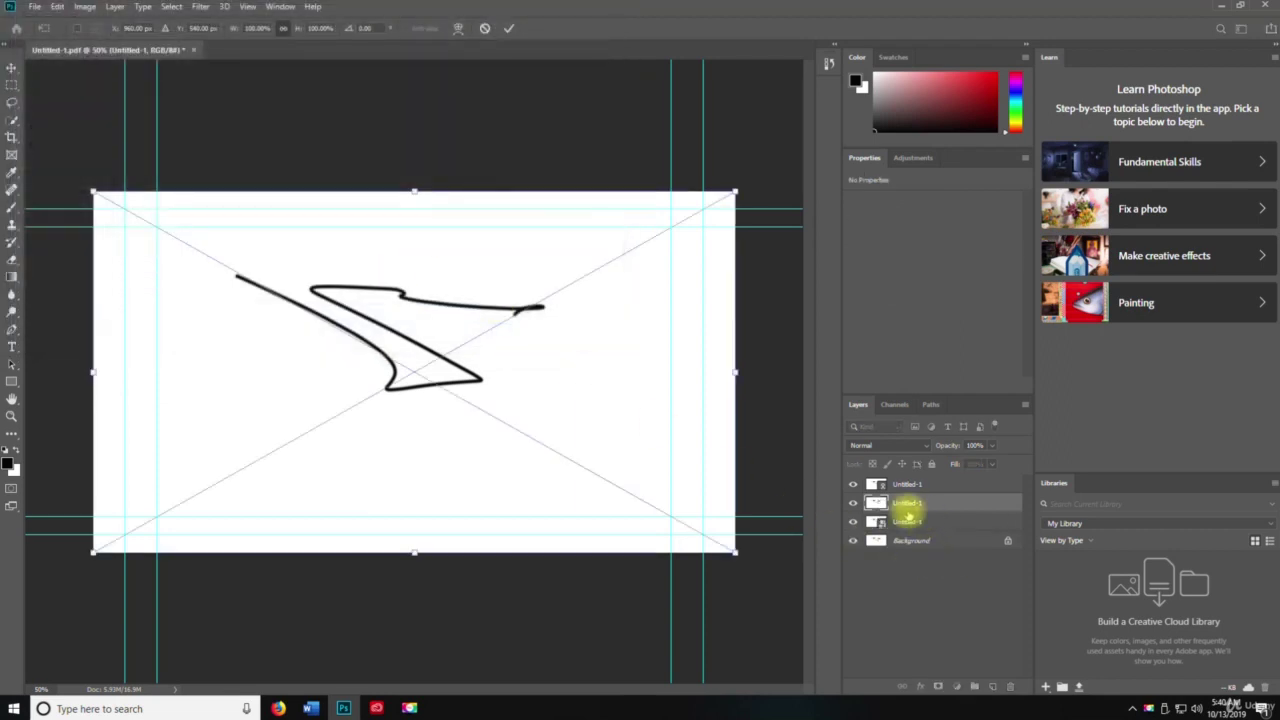
key("Return")
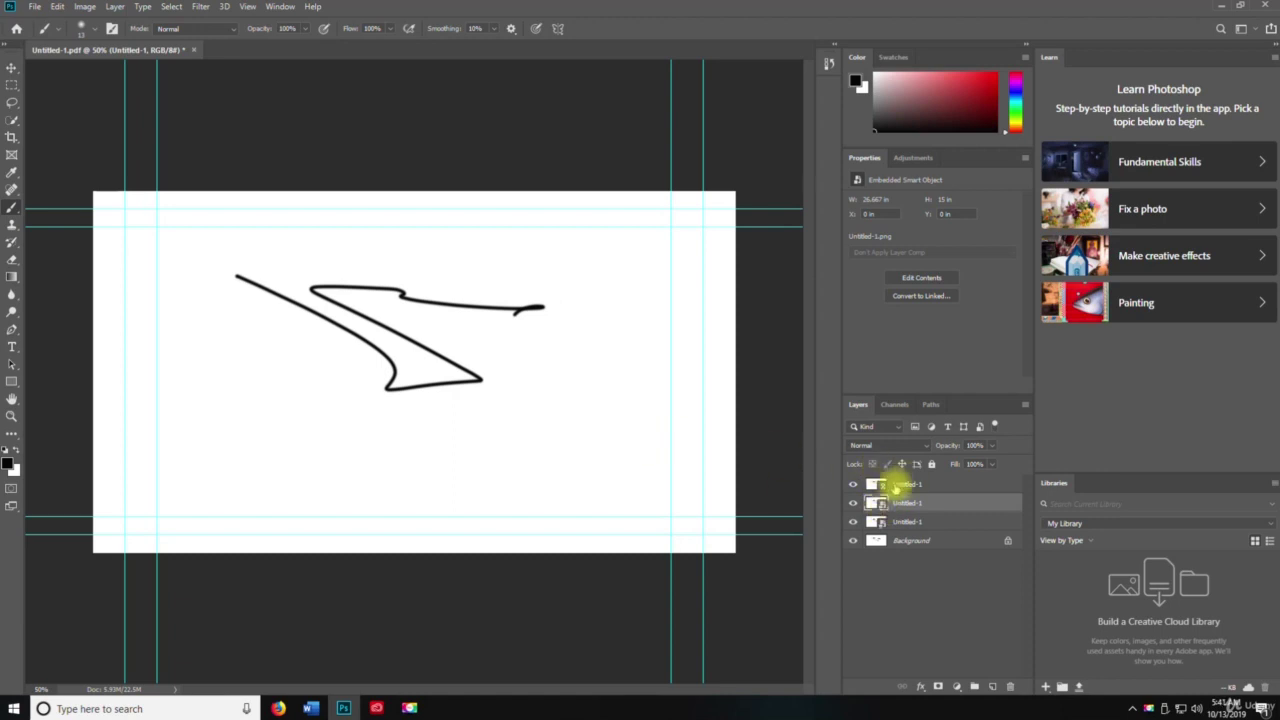
Step: Select the top linked layer and view the Package destination dialog, leaving it without packaging
left_click(893, 485)
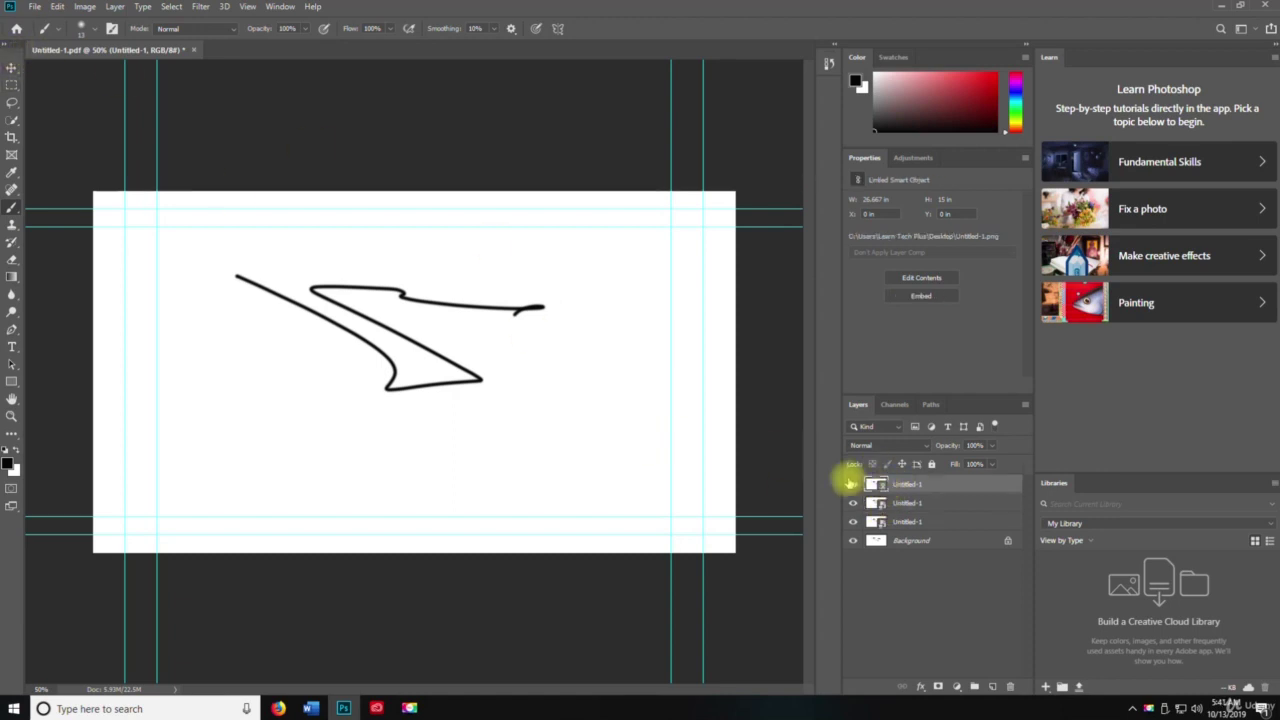
left_click(34, 6)
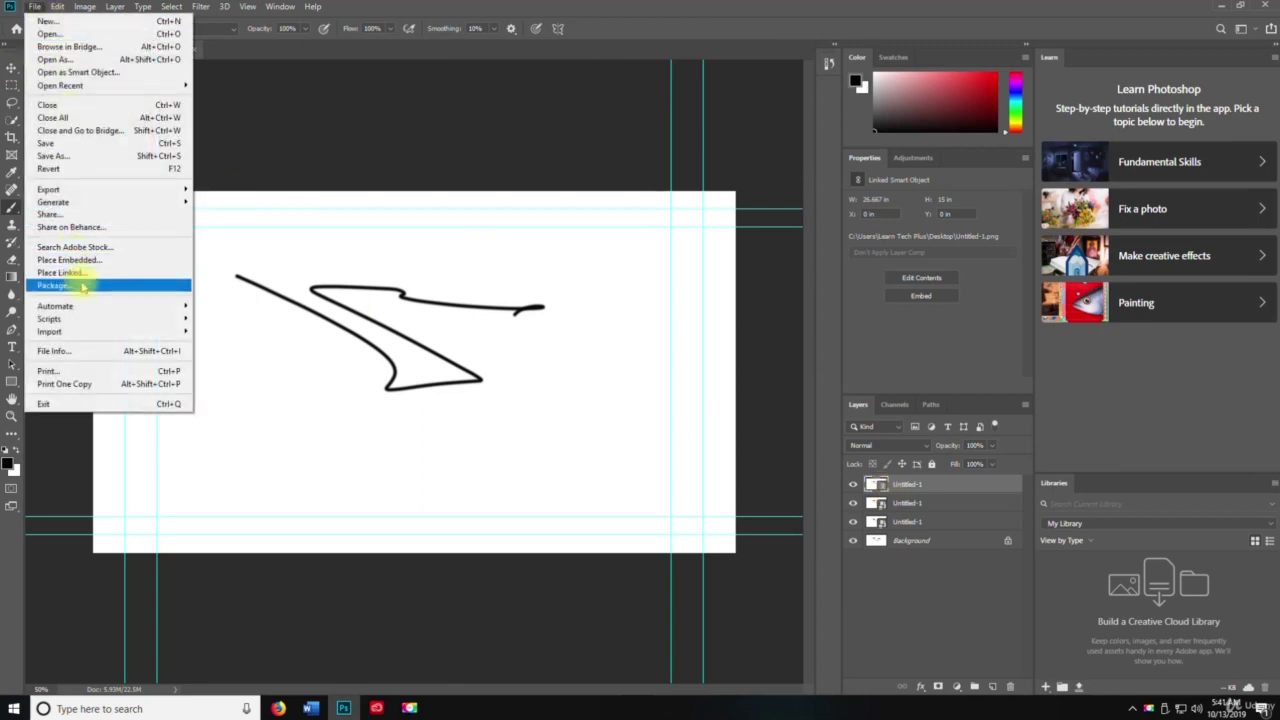
left_click(30, 285)
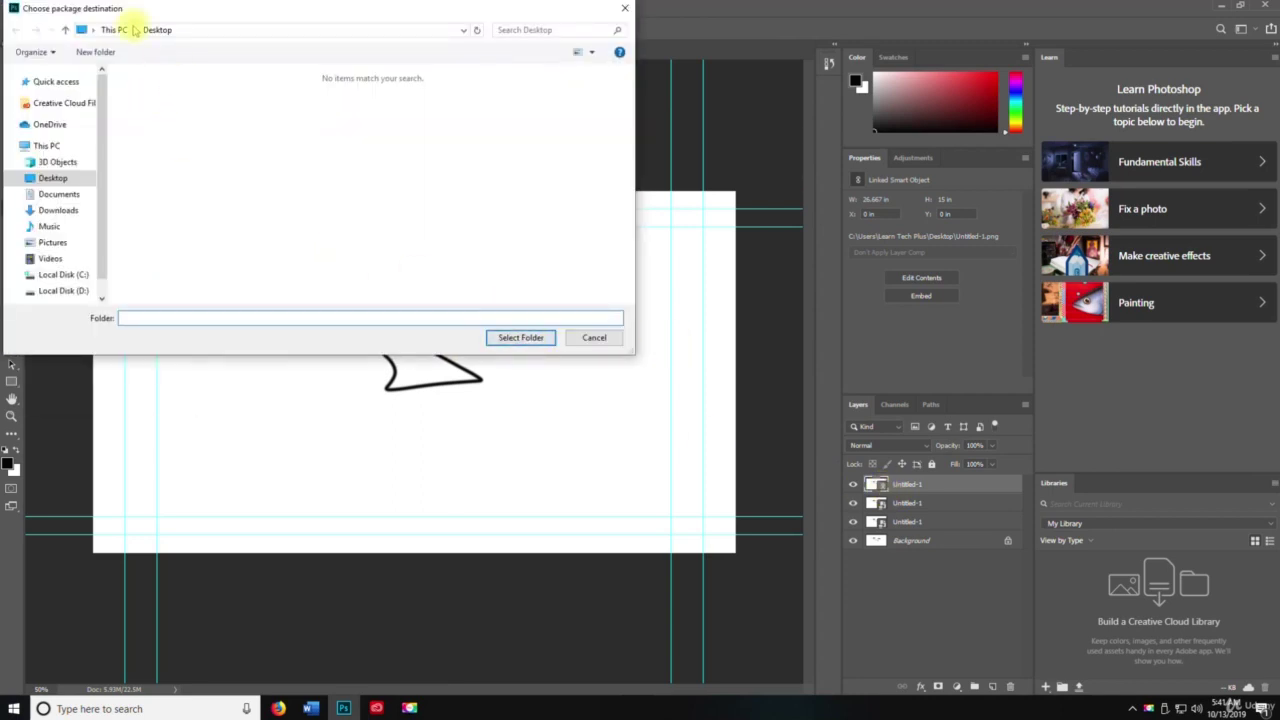
left_click(592, 338)
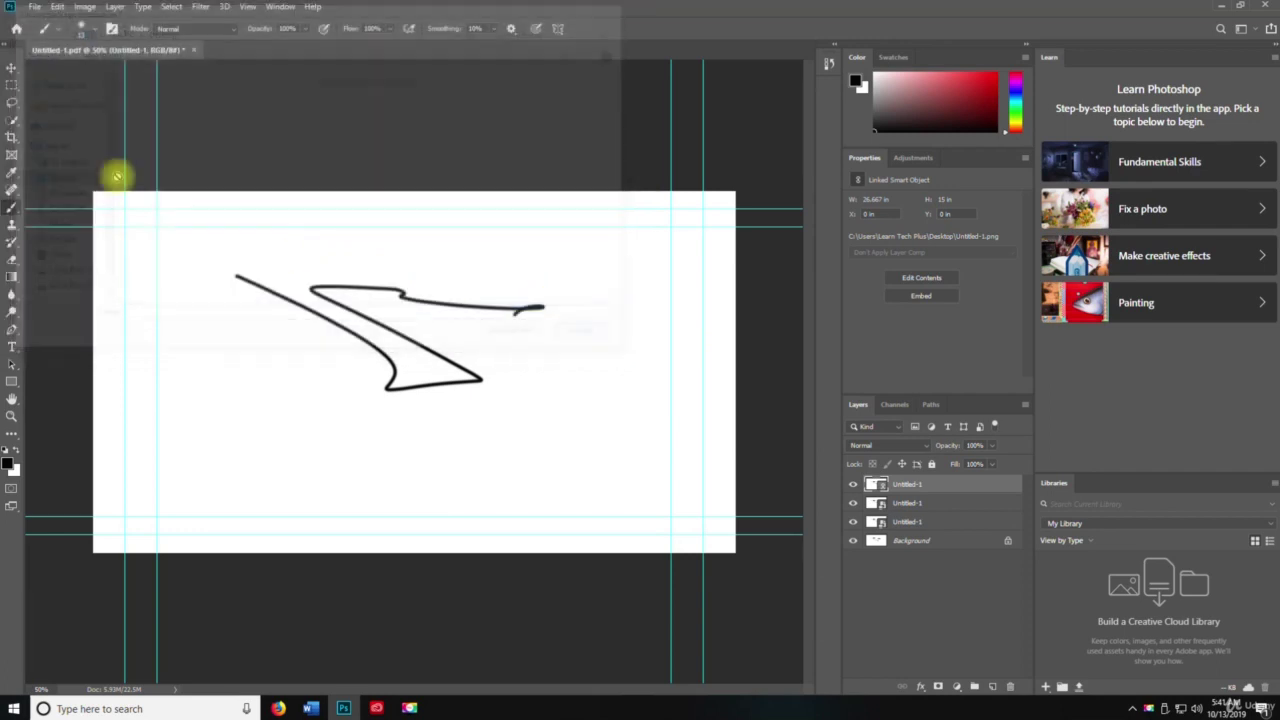
Step: Review the Automate and Scripts commands and run the Delete All Empty Layers script
left_click(35, 7)
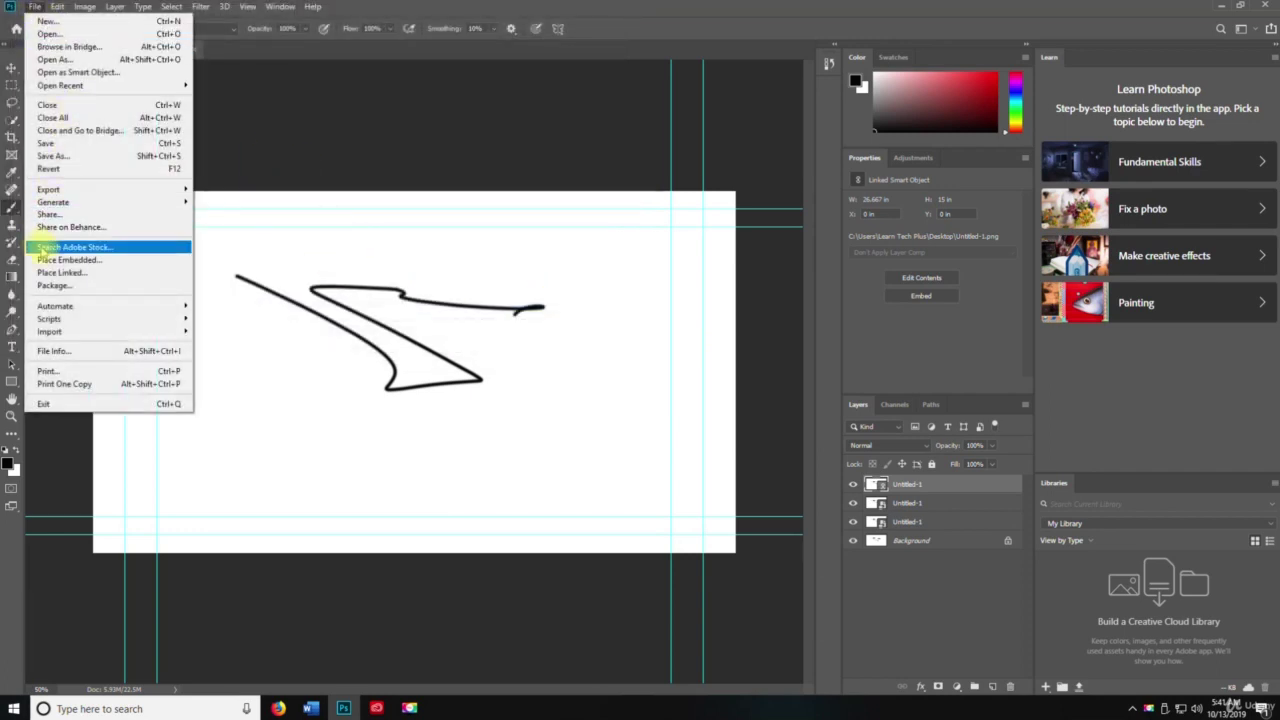
mouse_move(72, 308)
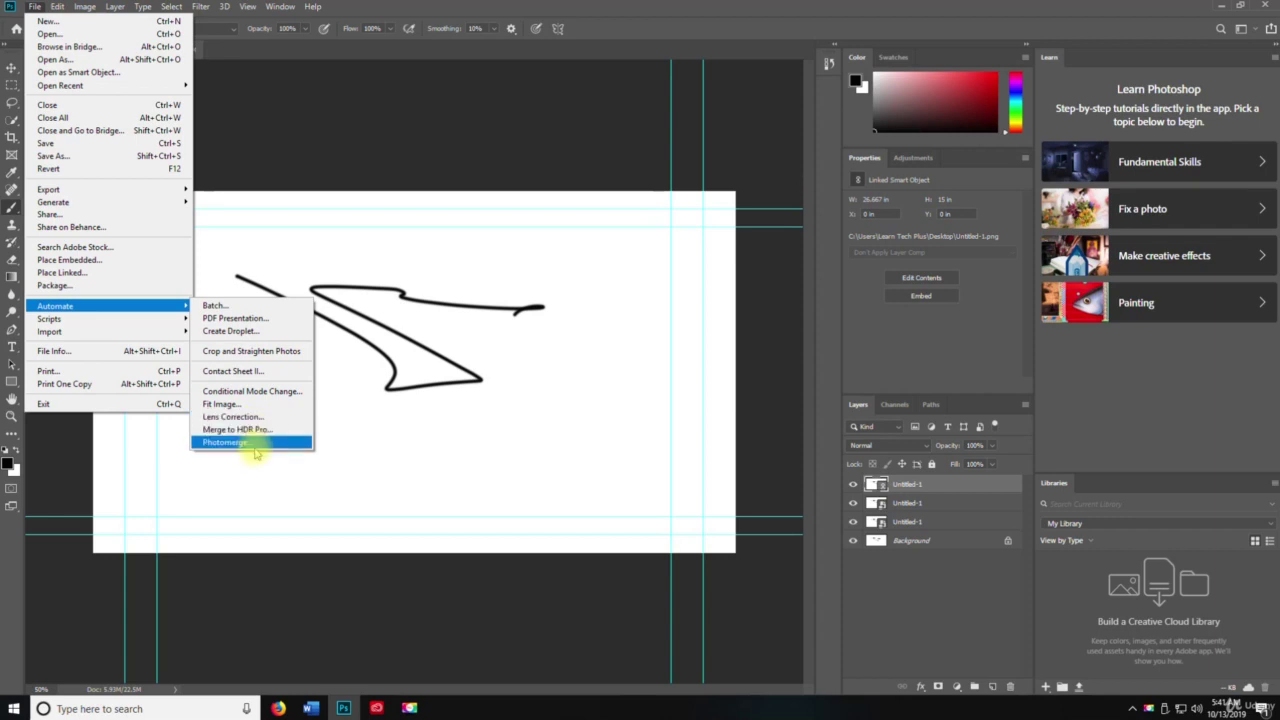
mouse_move(120, 322)
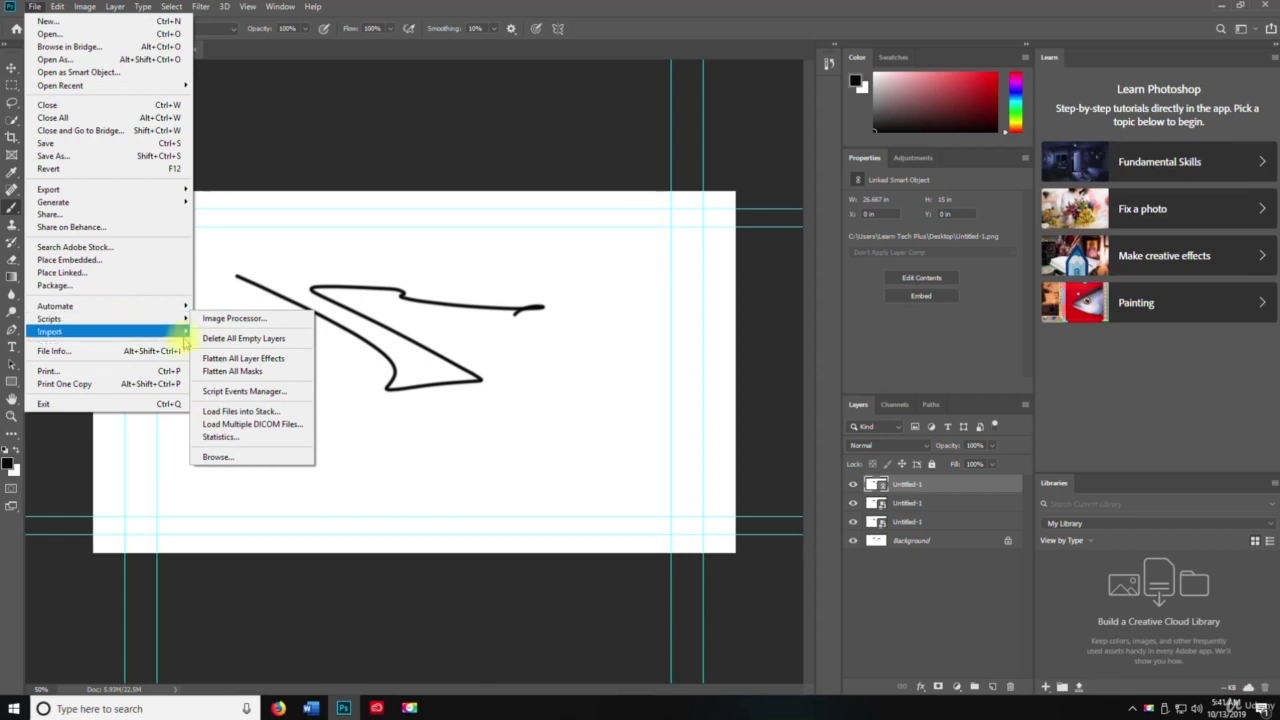
left_click(215, 338)
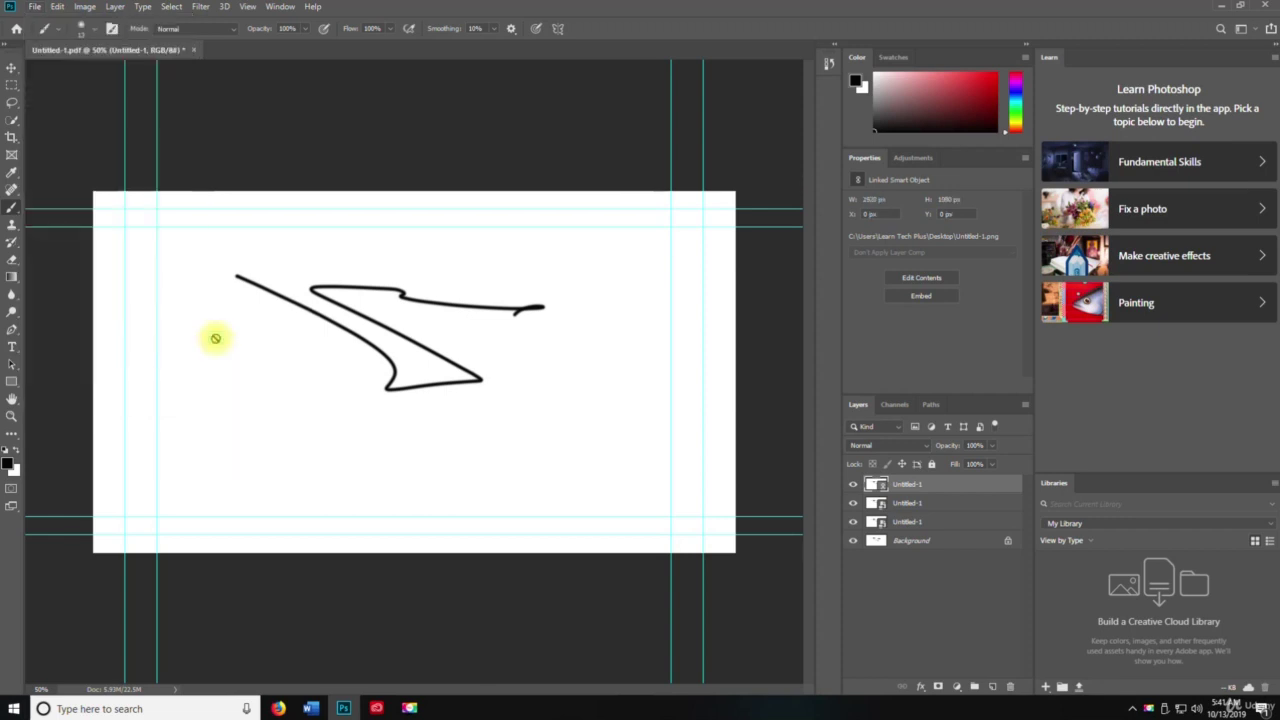
Step: Run the Flatten All Masks script followed by the Flatten All Layer Effects script on the document
left_click(34, 6)
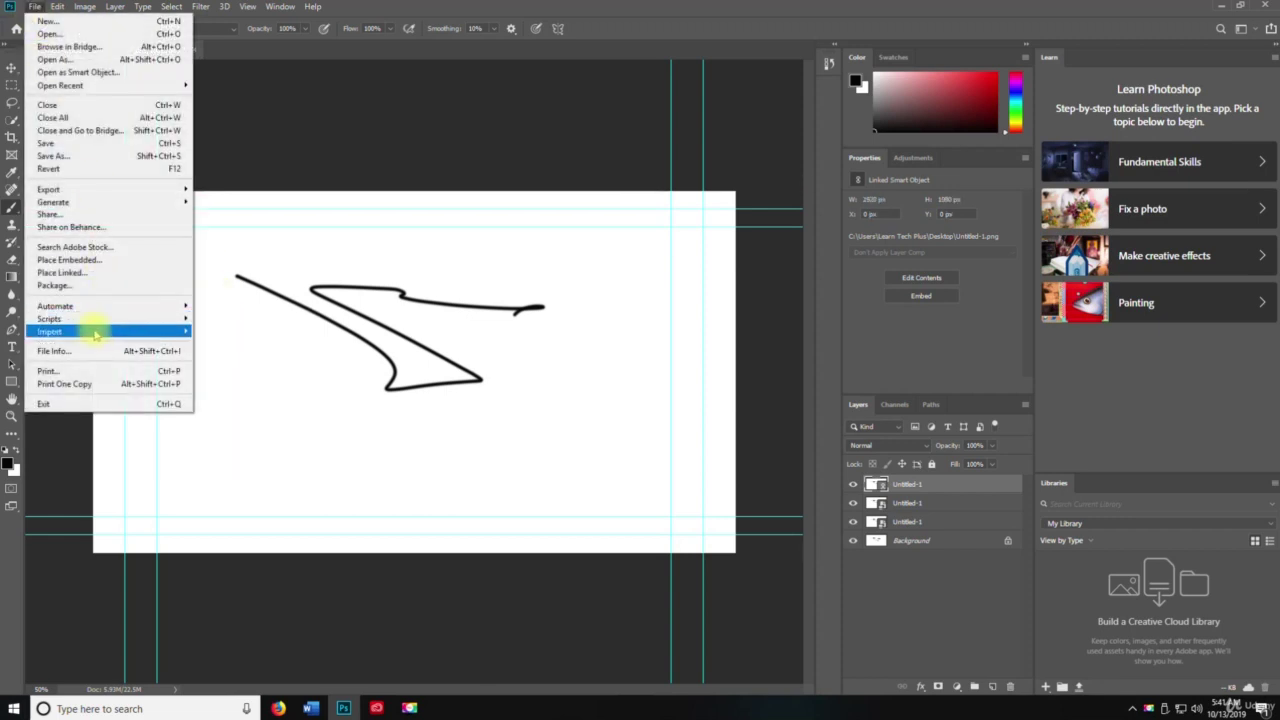
mouse_move(105, 318)
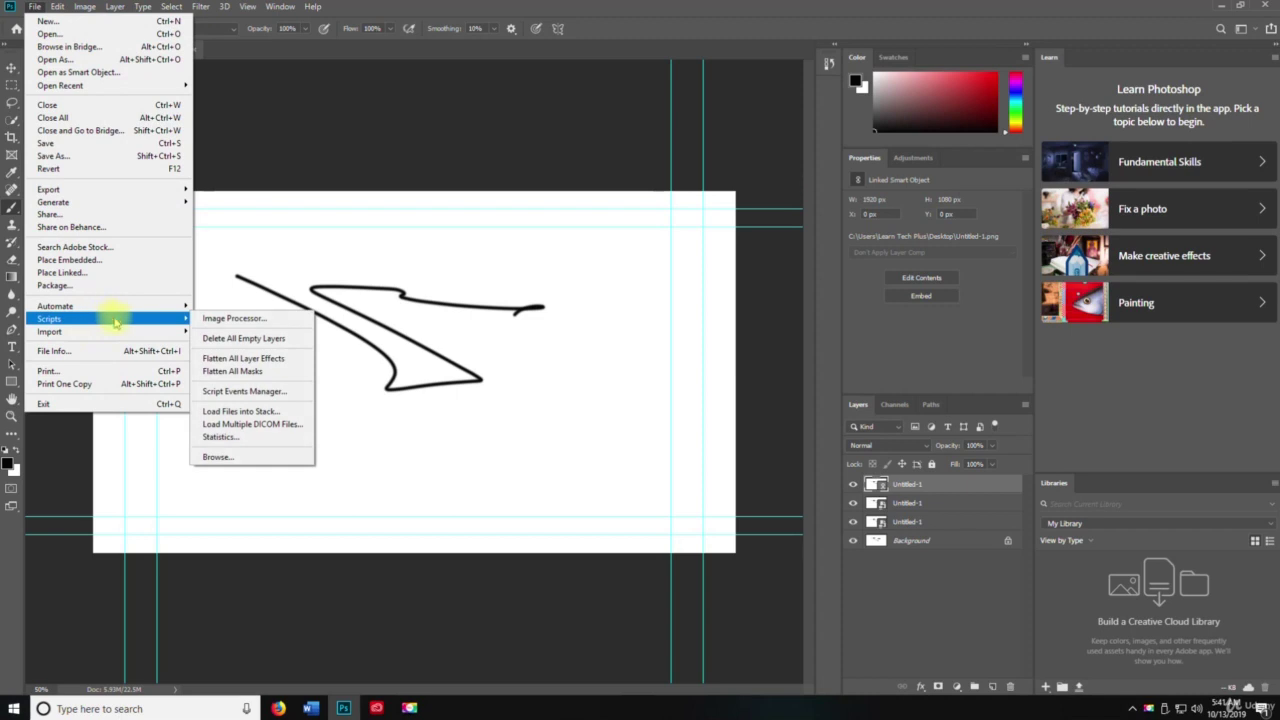
left_click(219, 371)
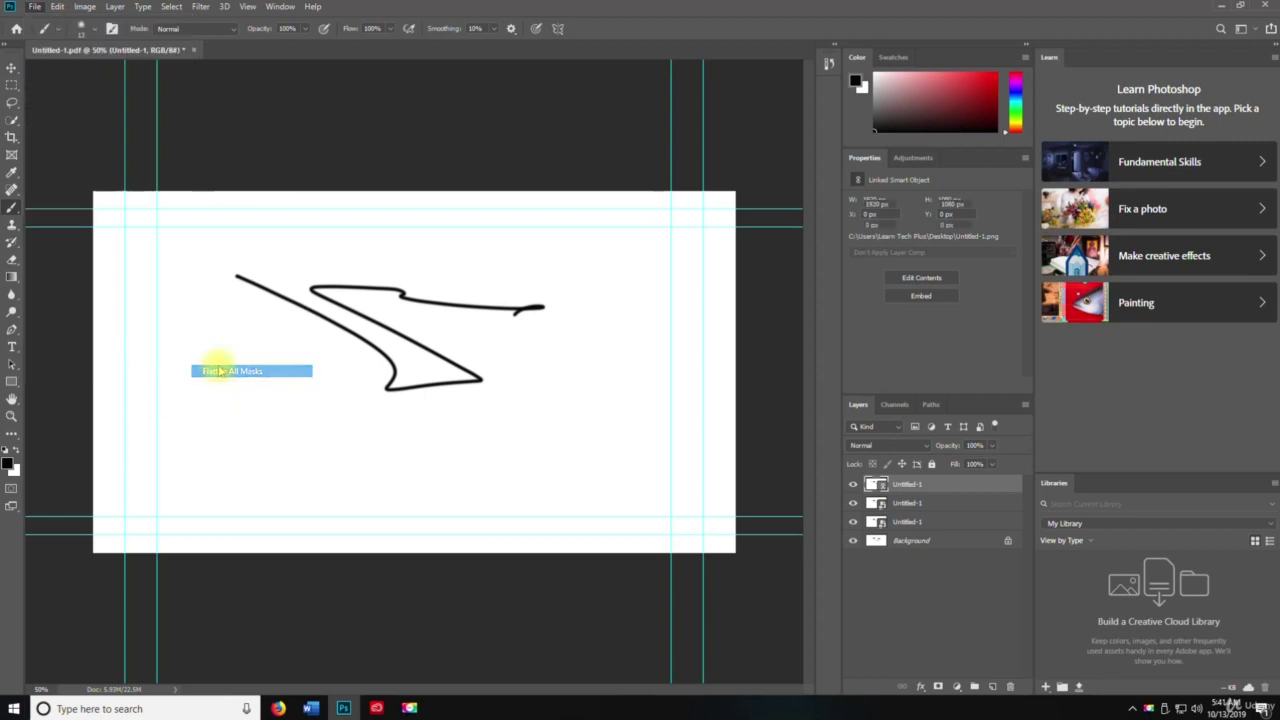
left_click(40, 8)
mouse_move(106, 317)
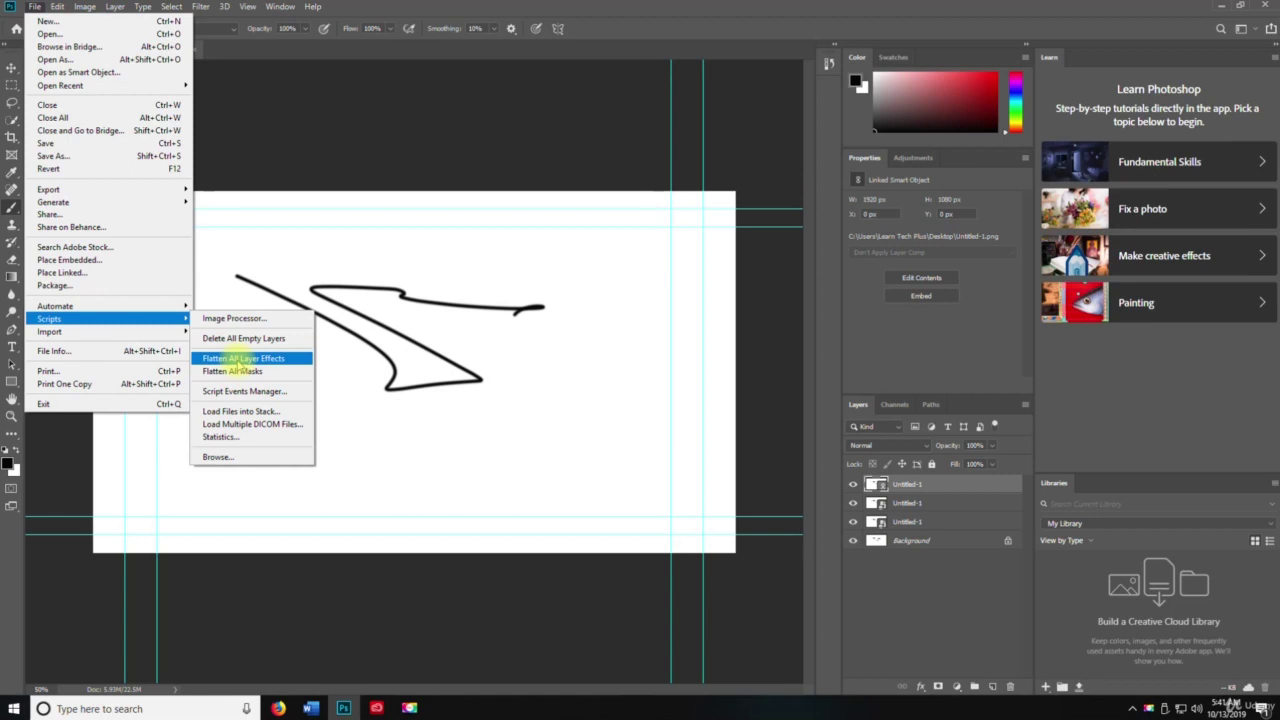
left_click(240, 359)
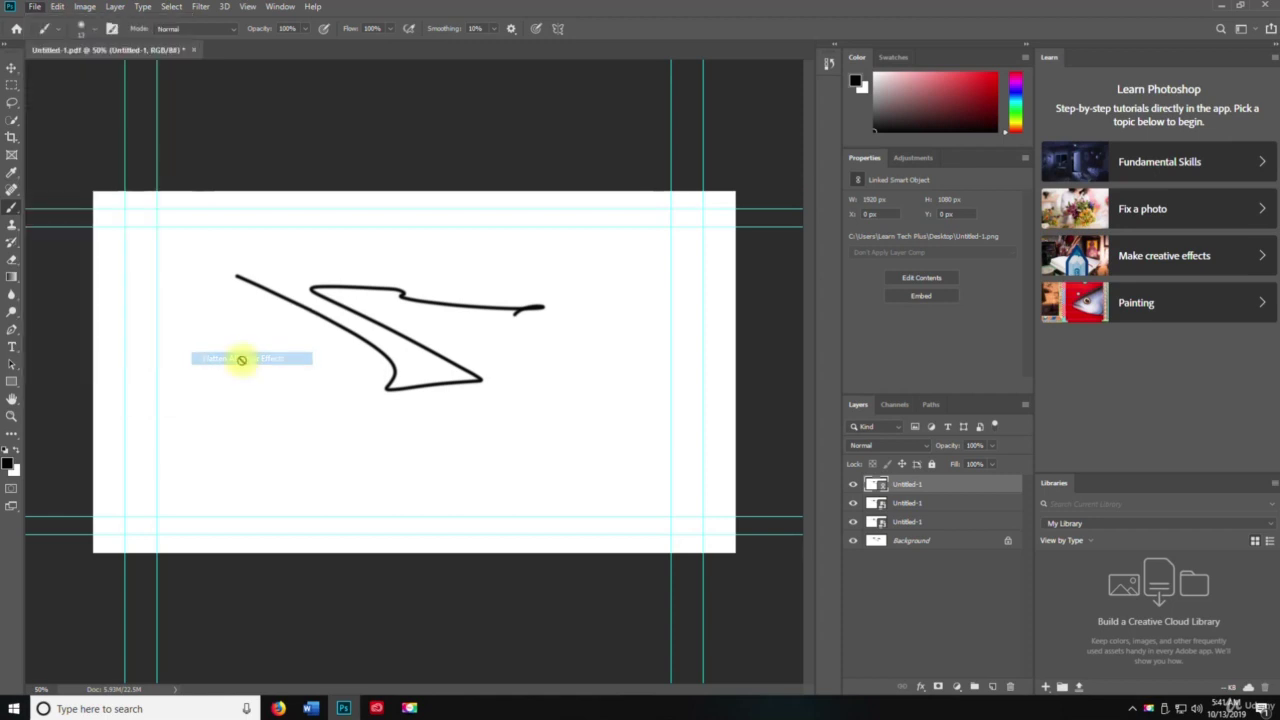
Step: View the Script Events Manager and close it without adding any event
left_click(34, 6)
key("space")
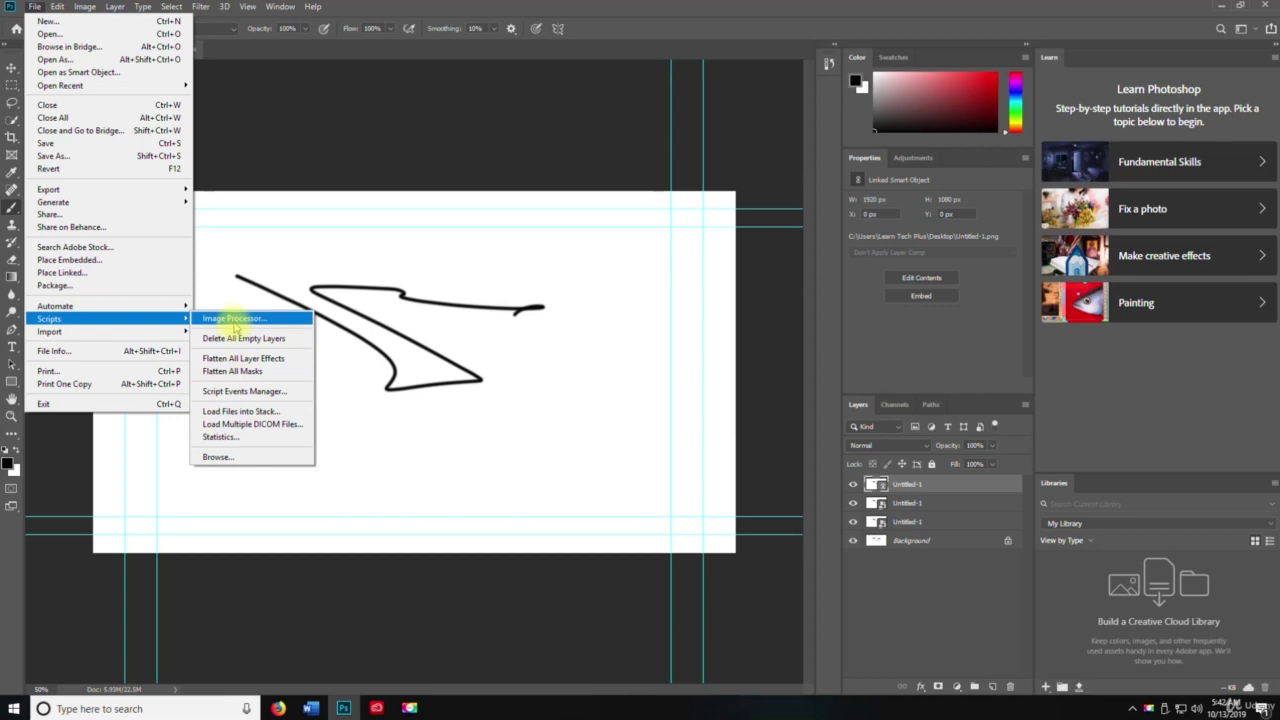
left_click(230, 391)
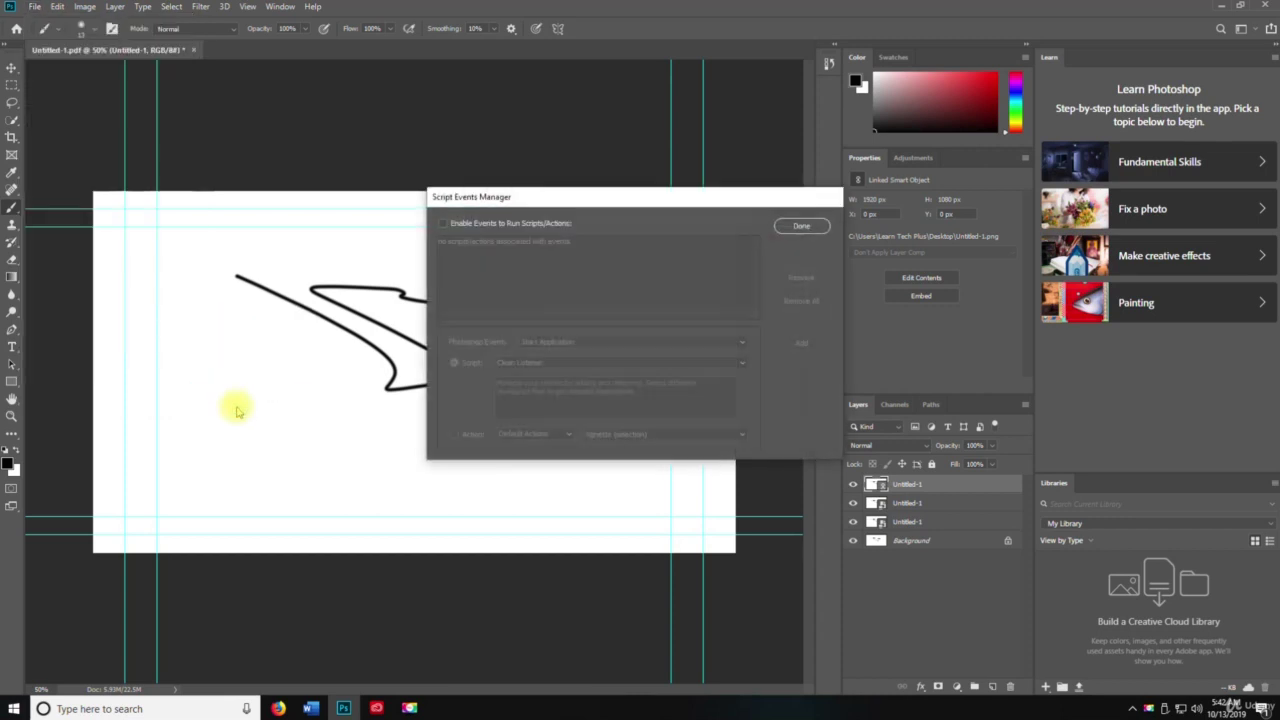
left_click(802, 226)
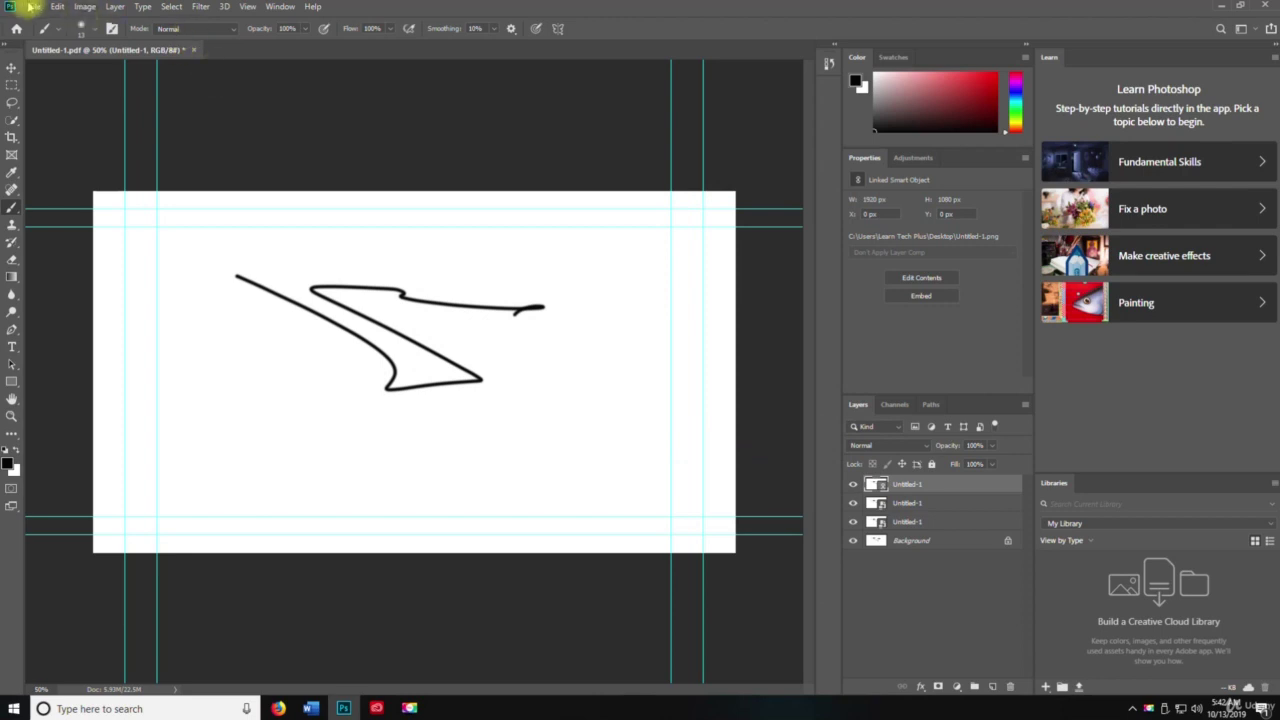
Step: View the document's File Info and examine its Basic metadata, including the copyright, creation date and format fields
left_click(33, 6)
mouse_move(114, 332)
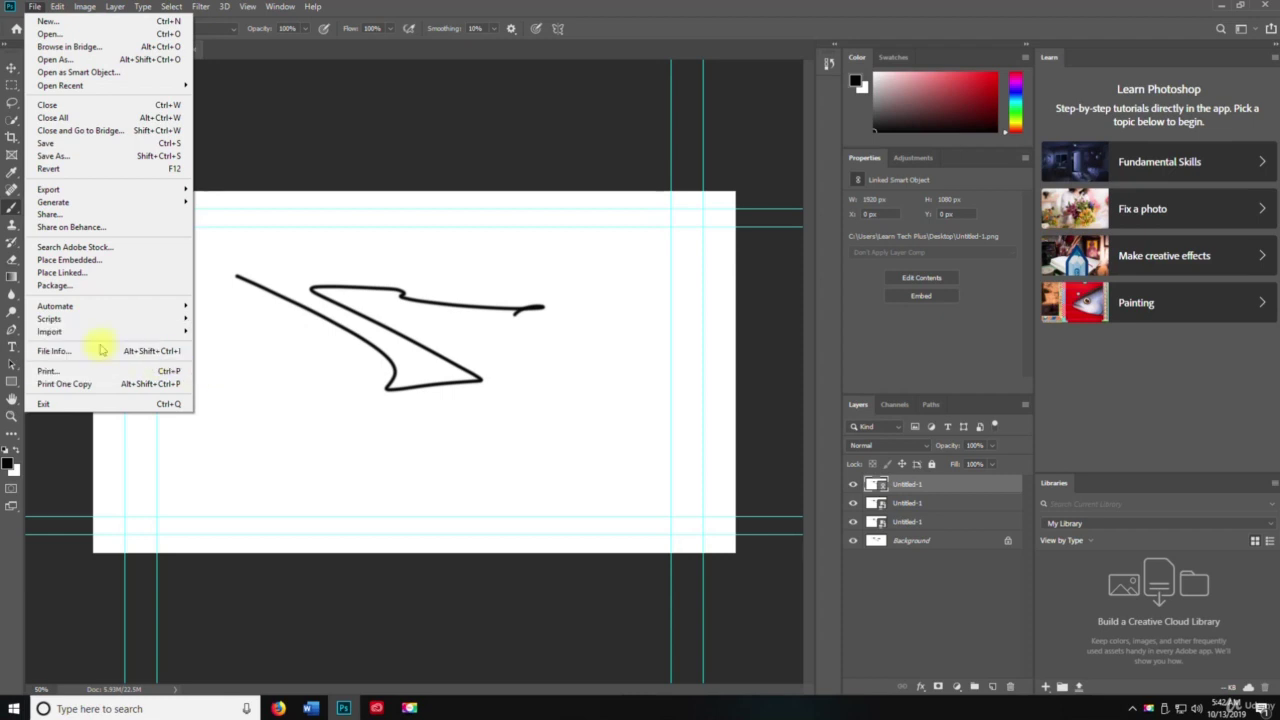
left_click(40, 351)
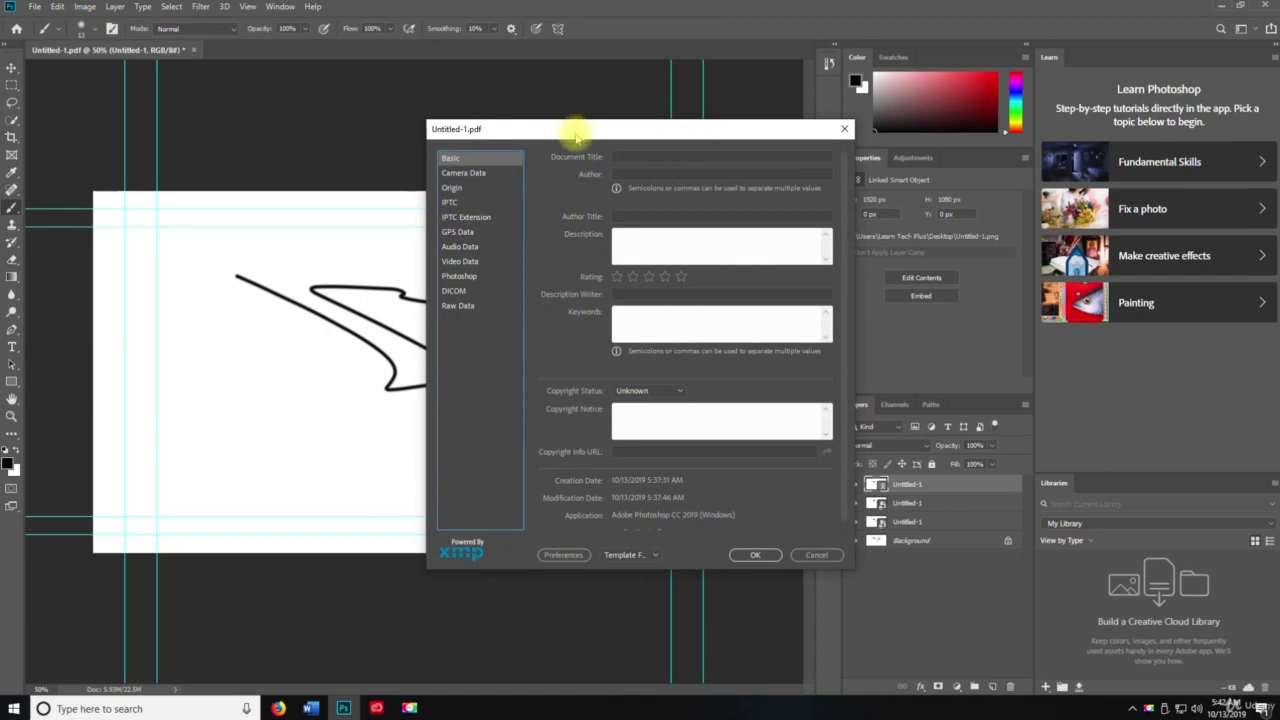
left_click_drag(577, 130, 340, 92)
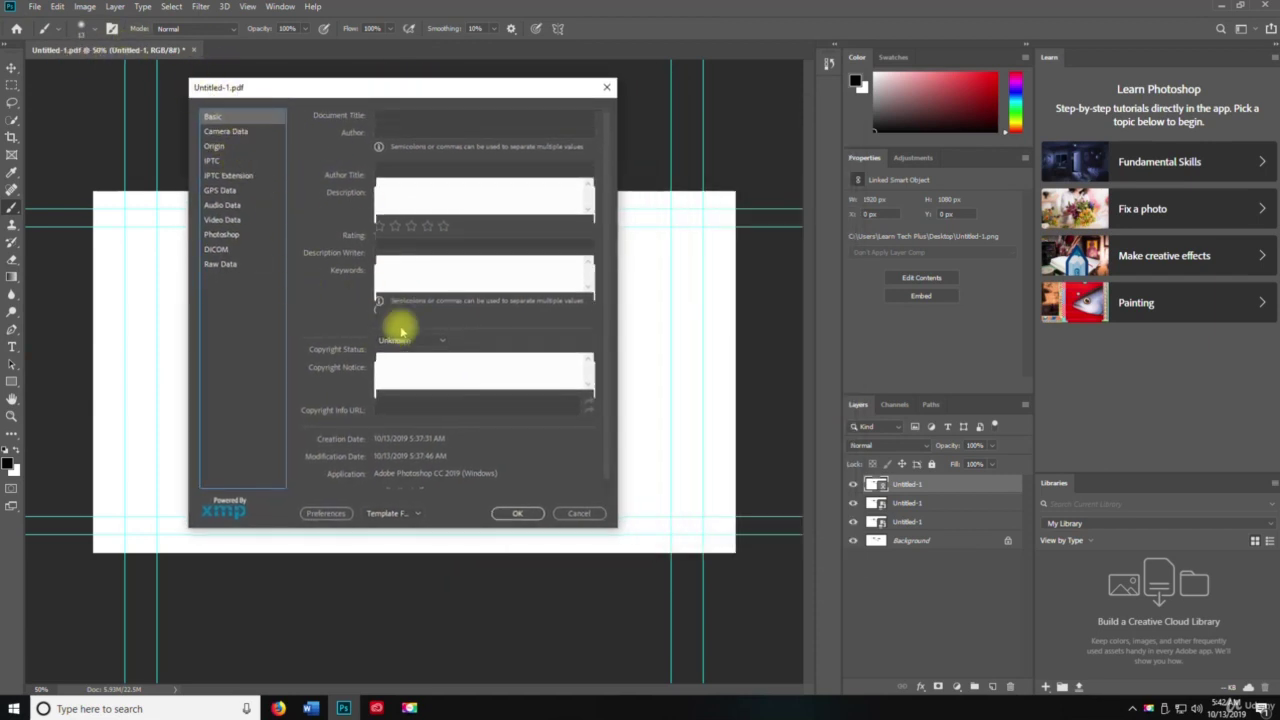
scroll(430, 330, "down", 1)
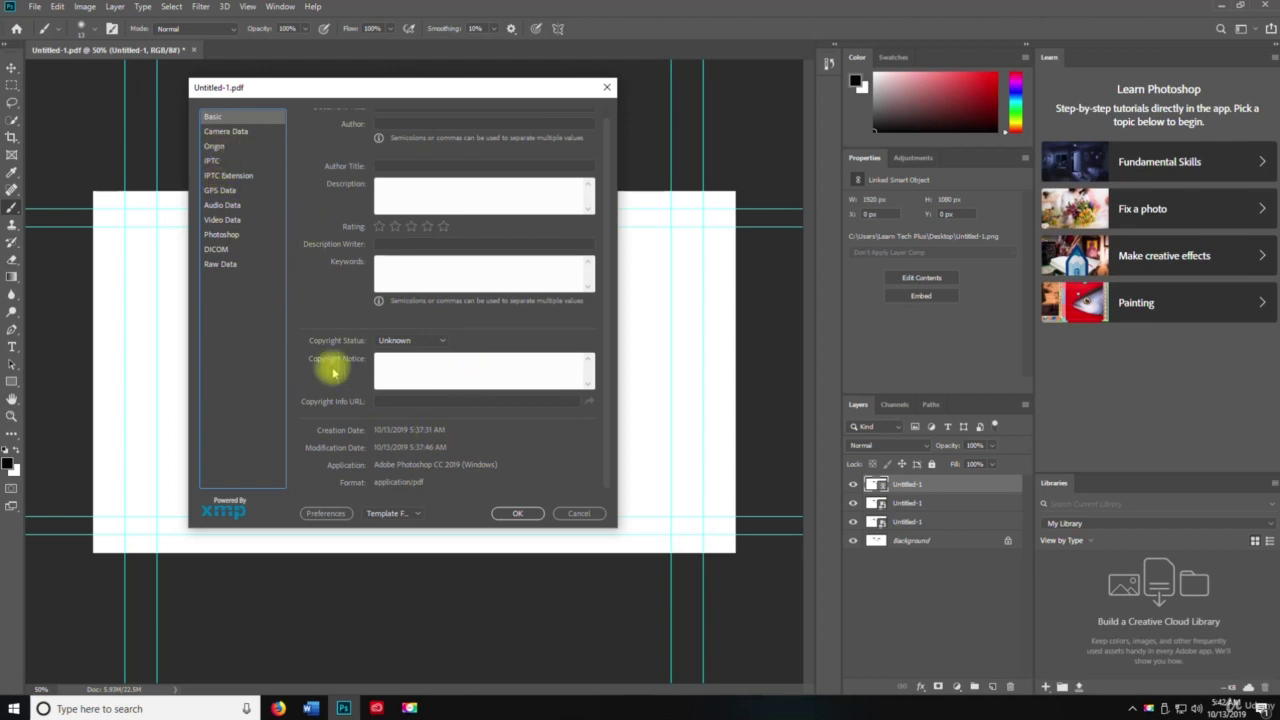
Step: Review the Camera Data, IPTC Extension, DICOM and Raw Data metadata, and leave File Info without changing anything
left_click(222, 131)
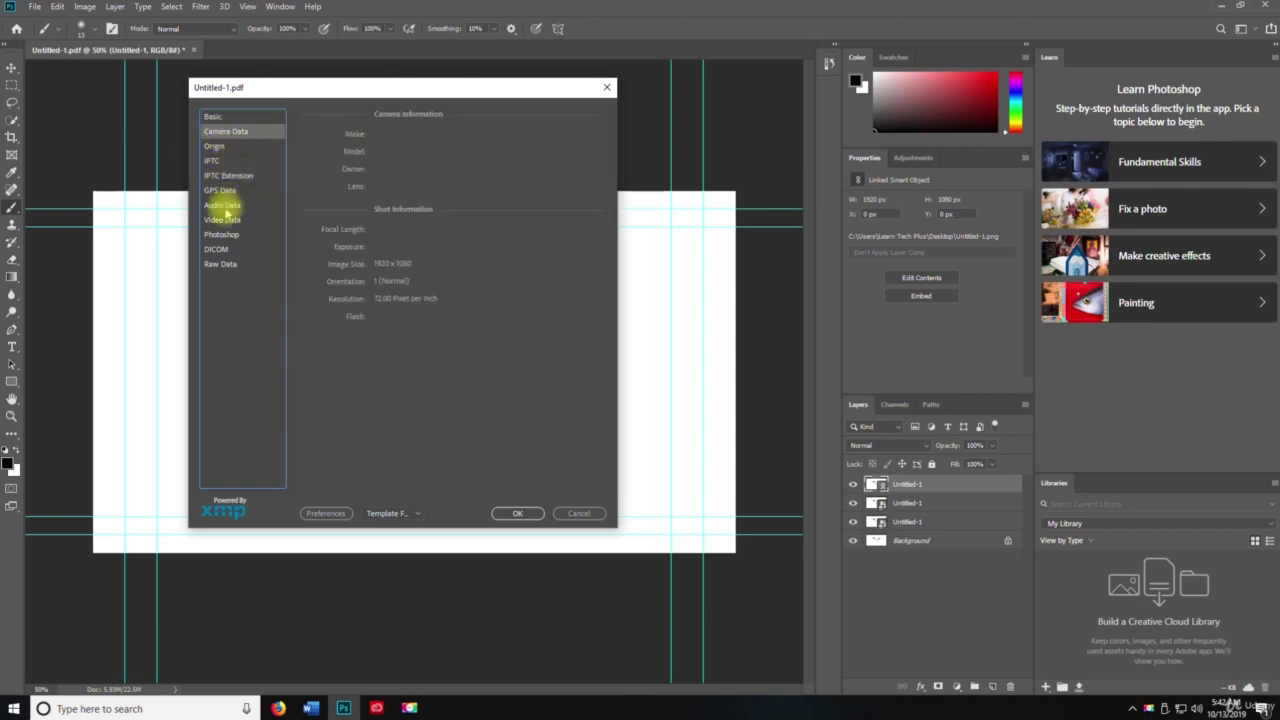
left_click(230, 175)
left_click(218, 249)
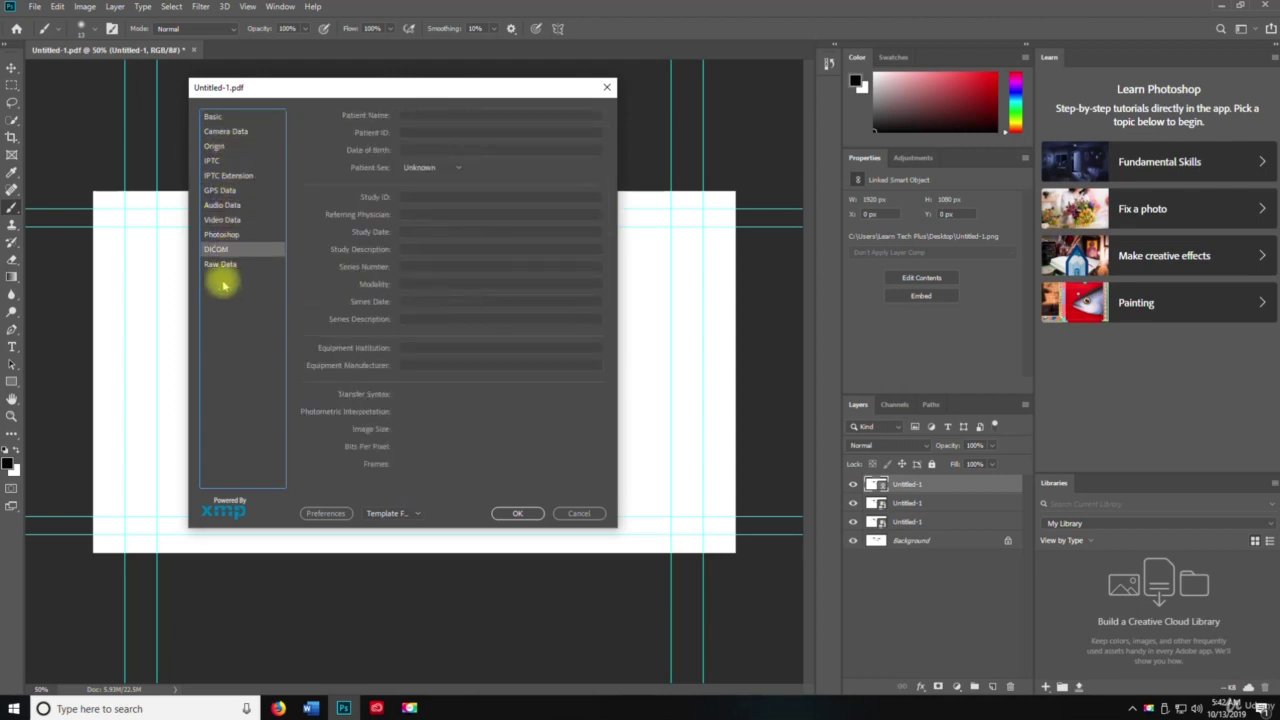
left_click(221, 264)
scroll(414, 364, "down", 5)
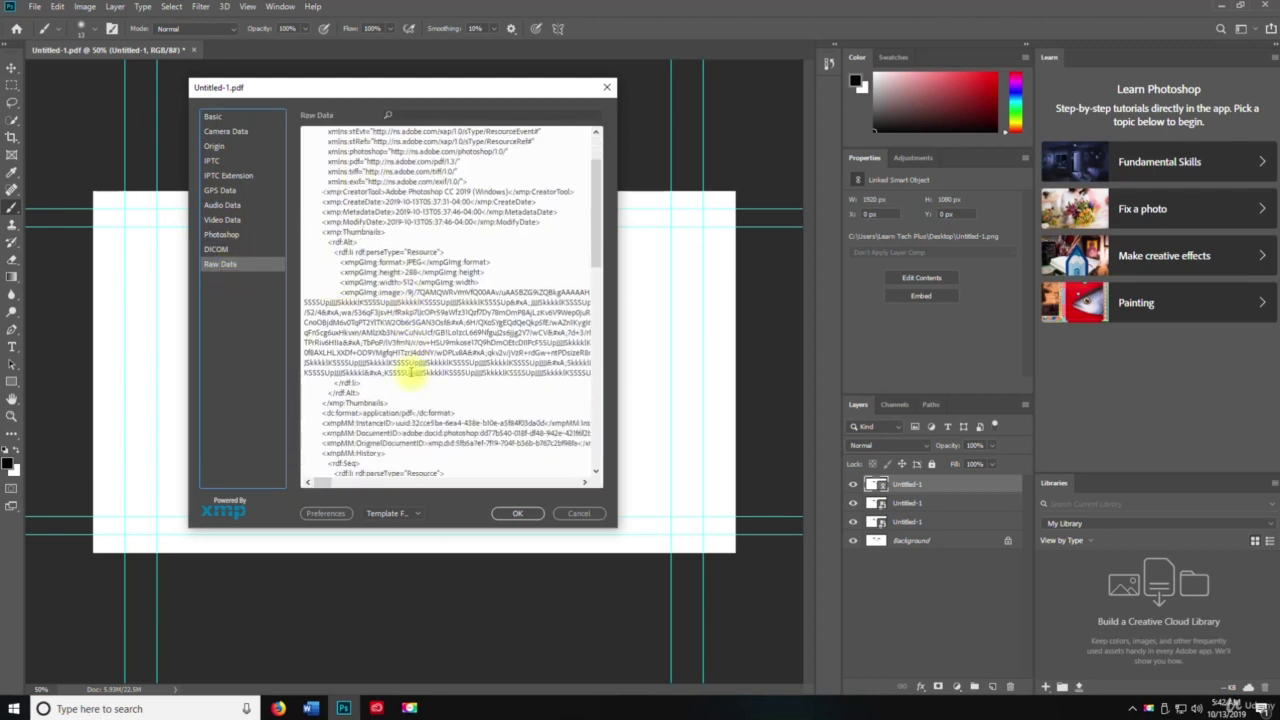
scroll(415, 370, "up", 5)
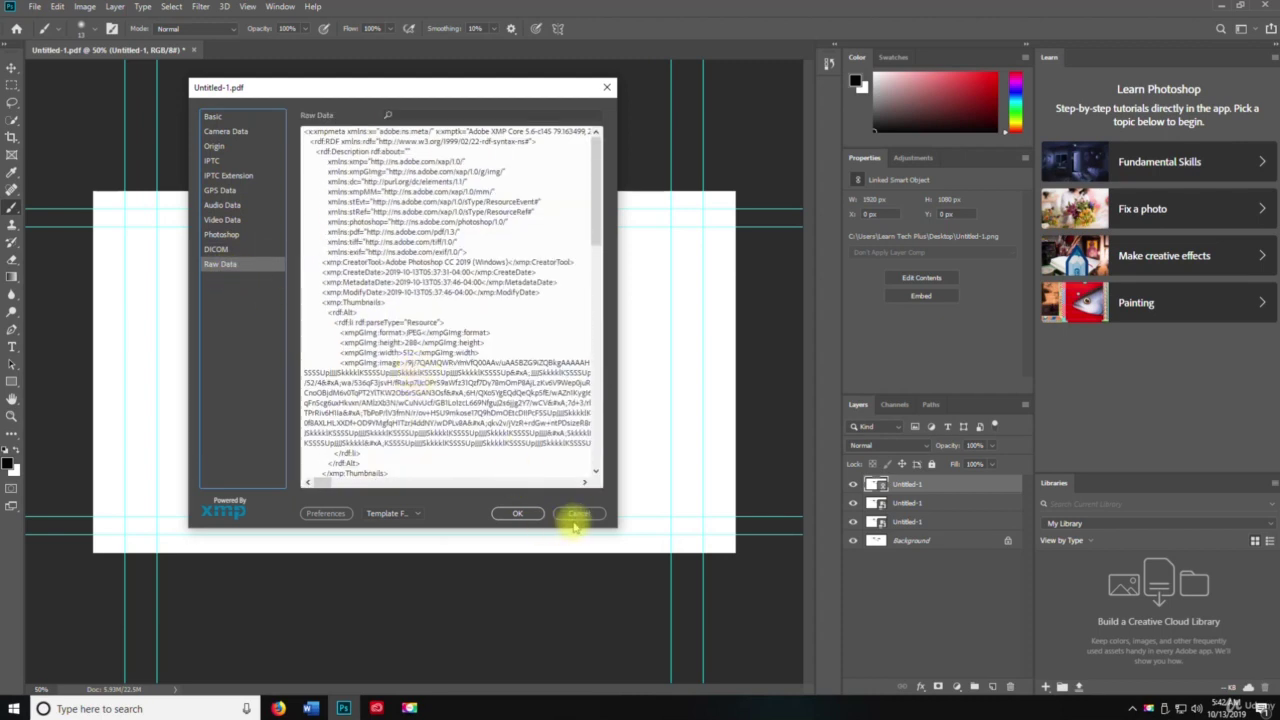
left_click(582, 517)
Step: View the Photoshop Print Settings for the document and leave them without printing
left_click(34, 7)
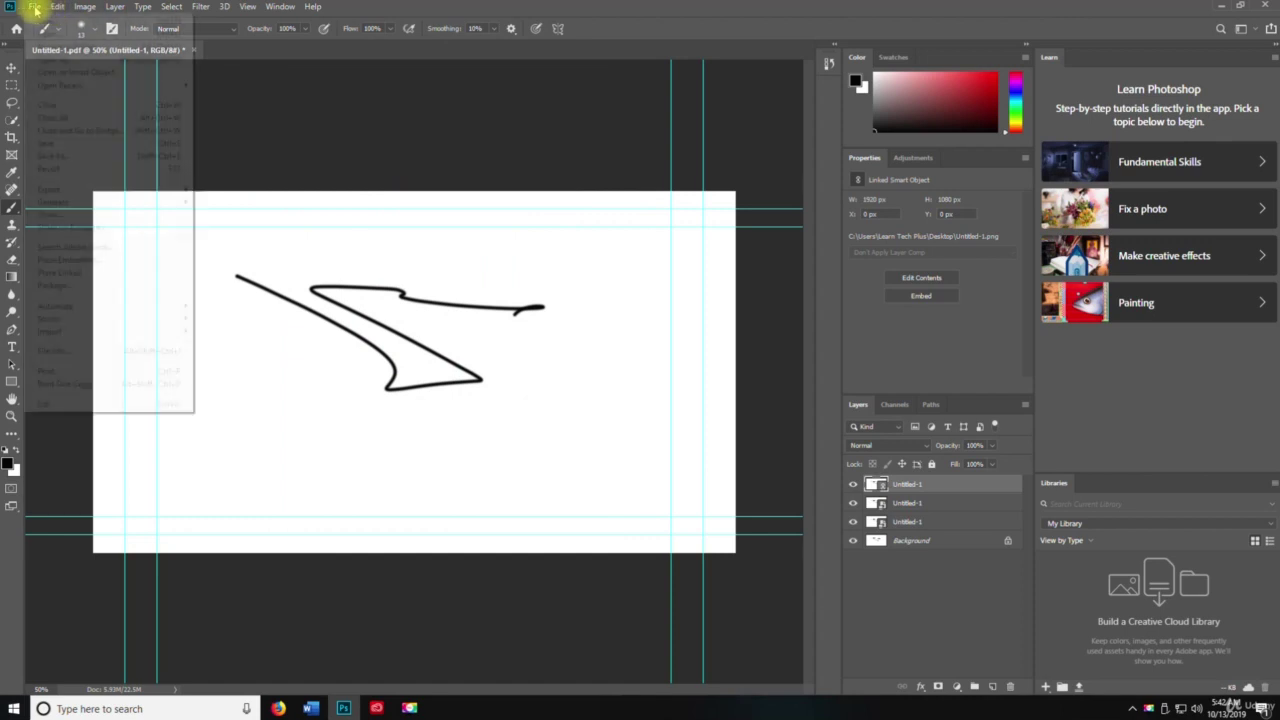
left_click(63, 370)
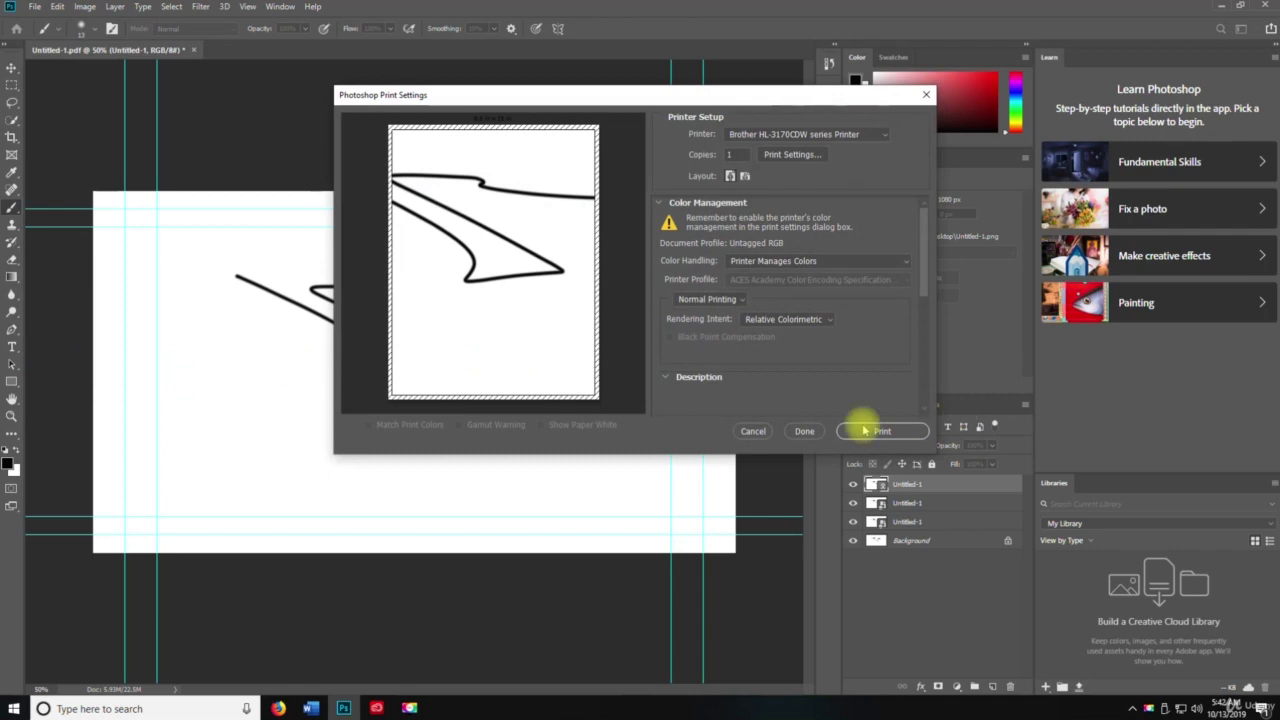
left_click(753, 431)
Step: Try the Print One Copy command on the document and cancel it before anything prints
left_click(34, 7)
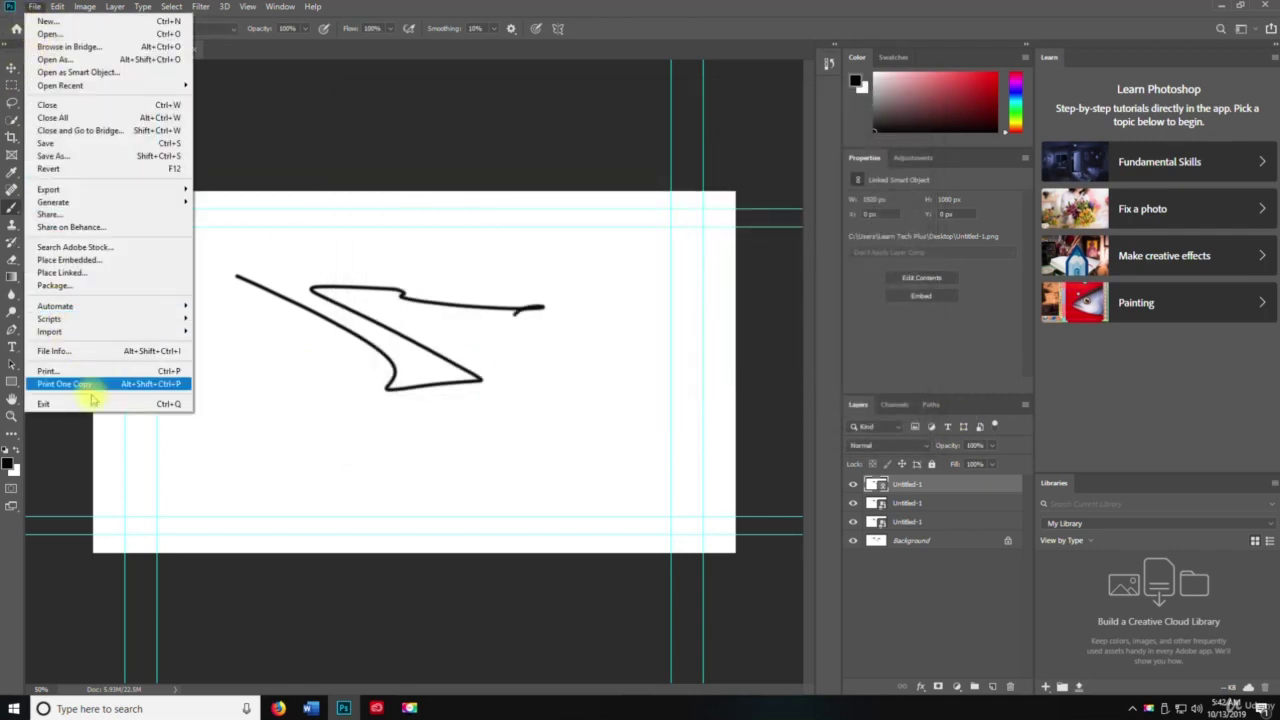
left_click(45, 381)
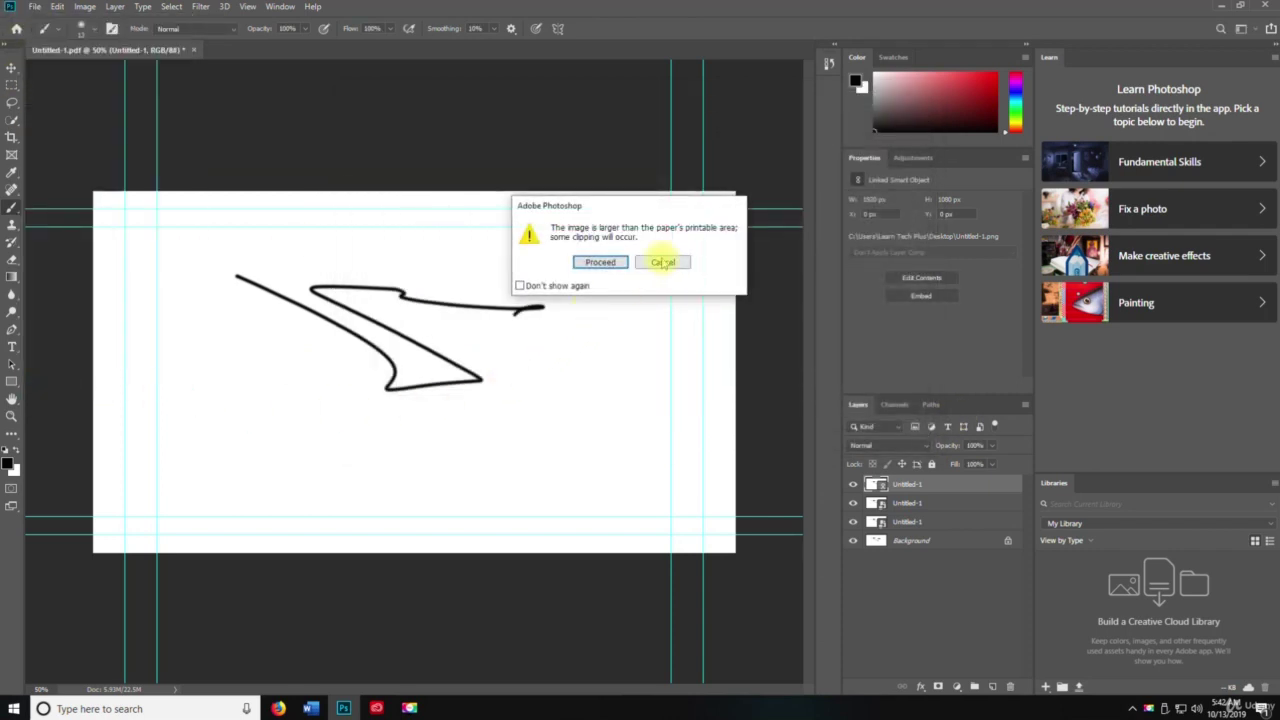
left_click(663, 262)
left_click(34, 7)
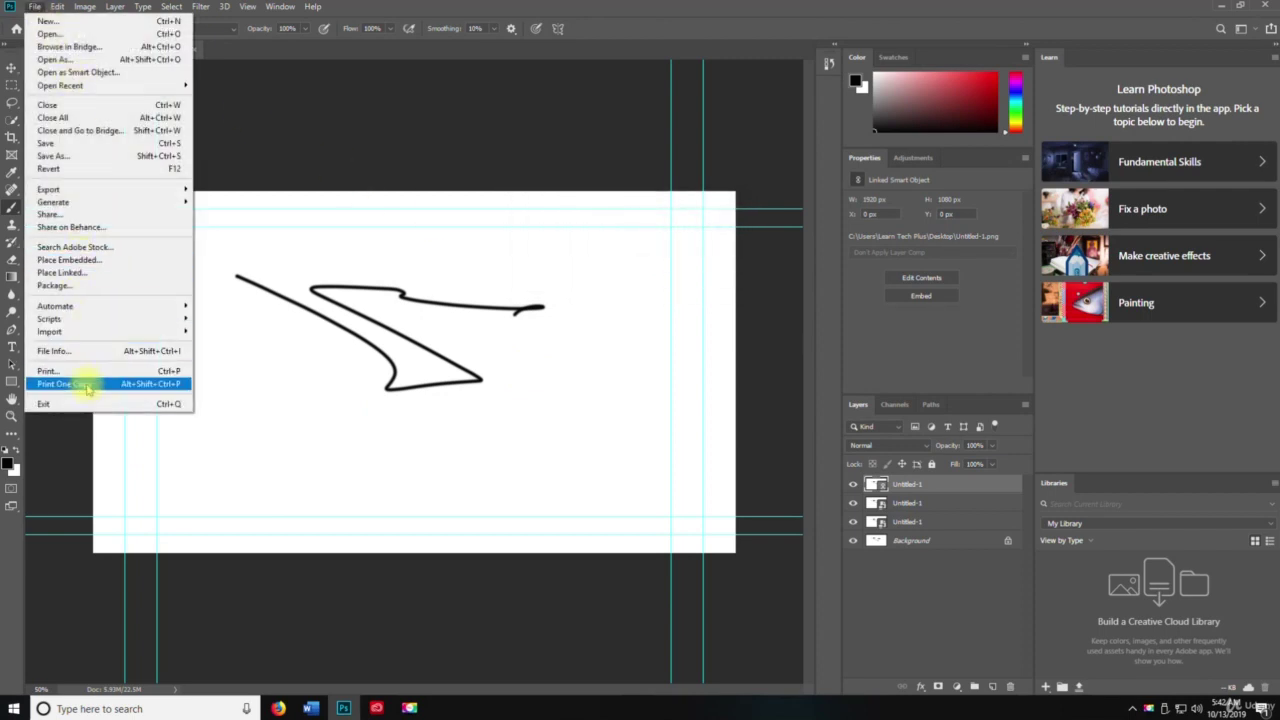